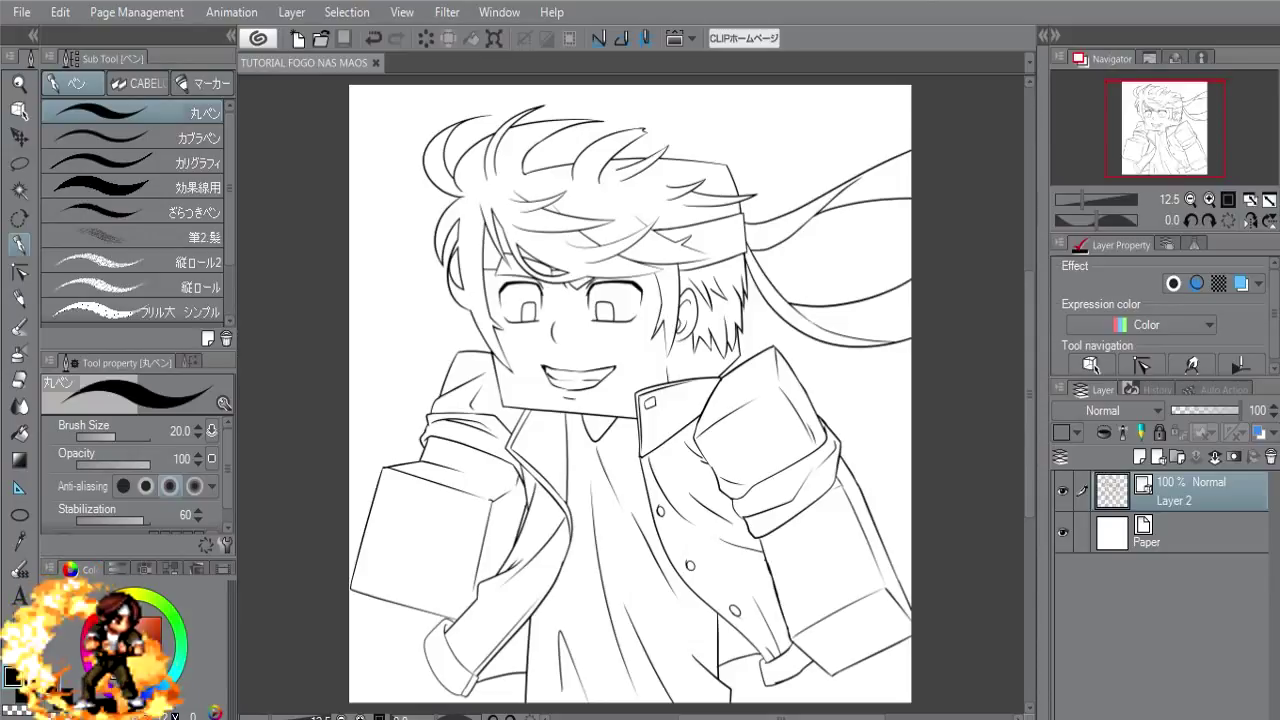
Step: Draw a small black round-pen stroke beside the character's ear on Layer 2
drag(668, 328, 684, 360)
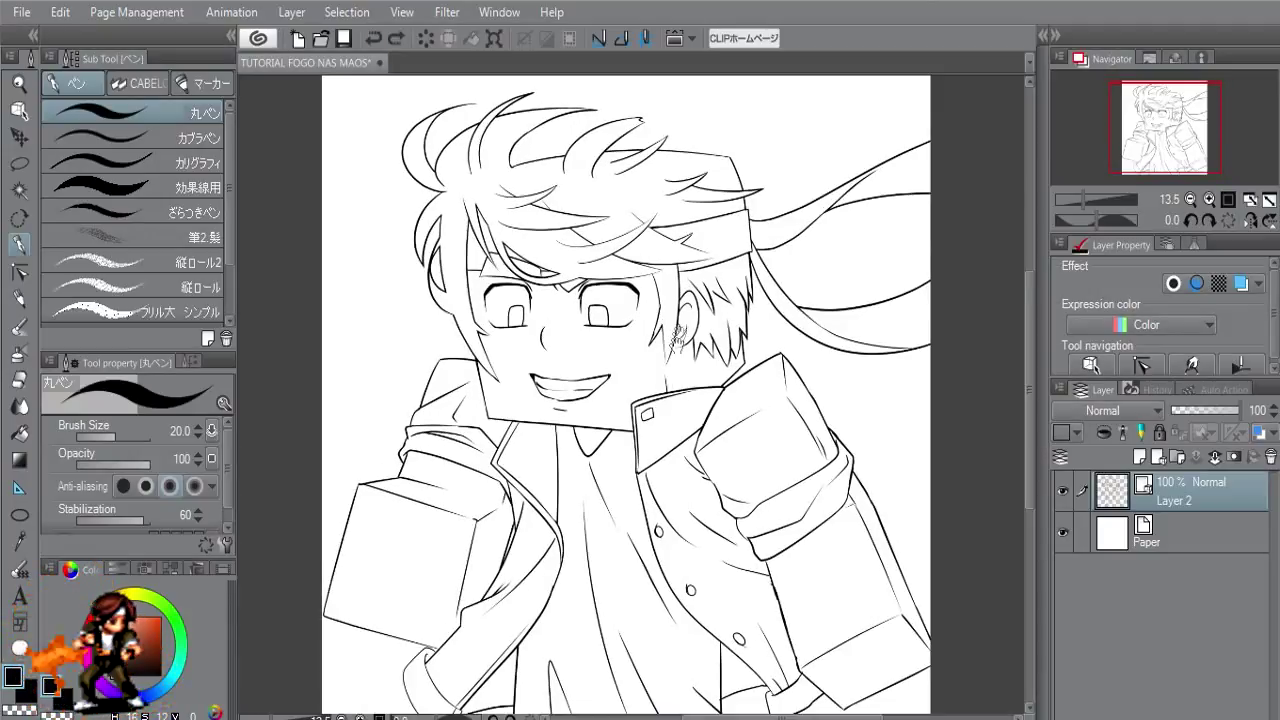
Step: Scroll up over the canvas to view the coloured character holding the glowing flames
scroll(680, 345, up, 1)
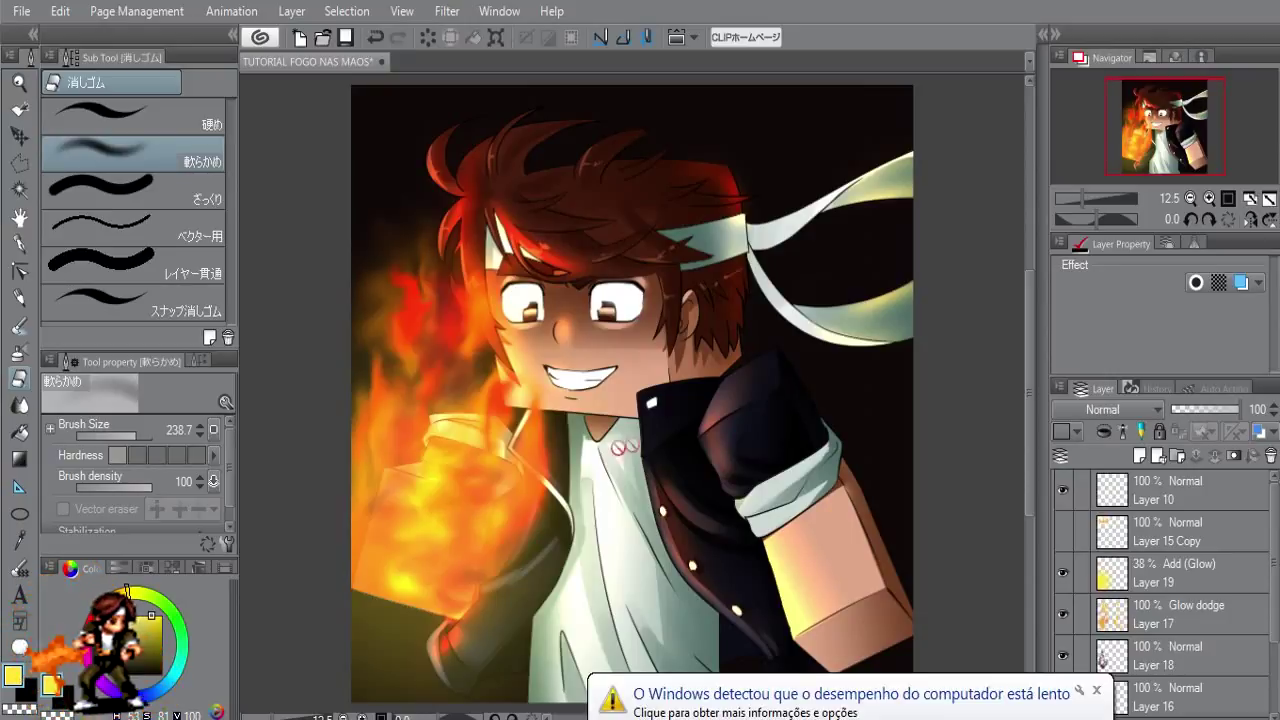
Step: Dismiss the Windows notification, then show and select the Layer 15 Copy flame reference
click(1095, 695)
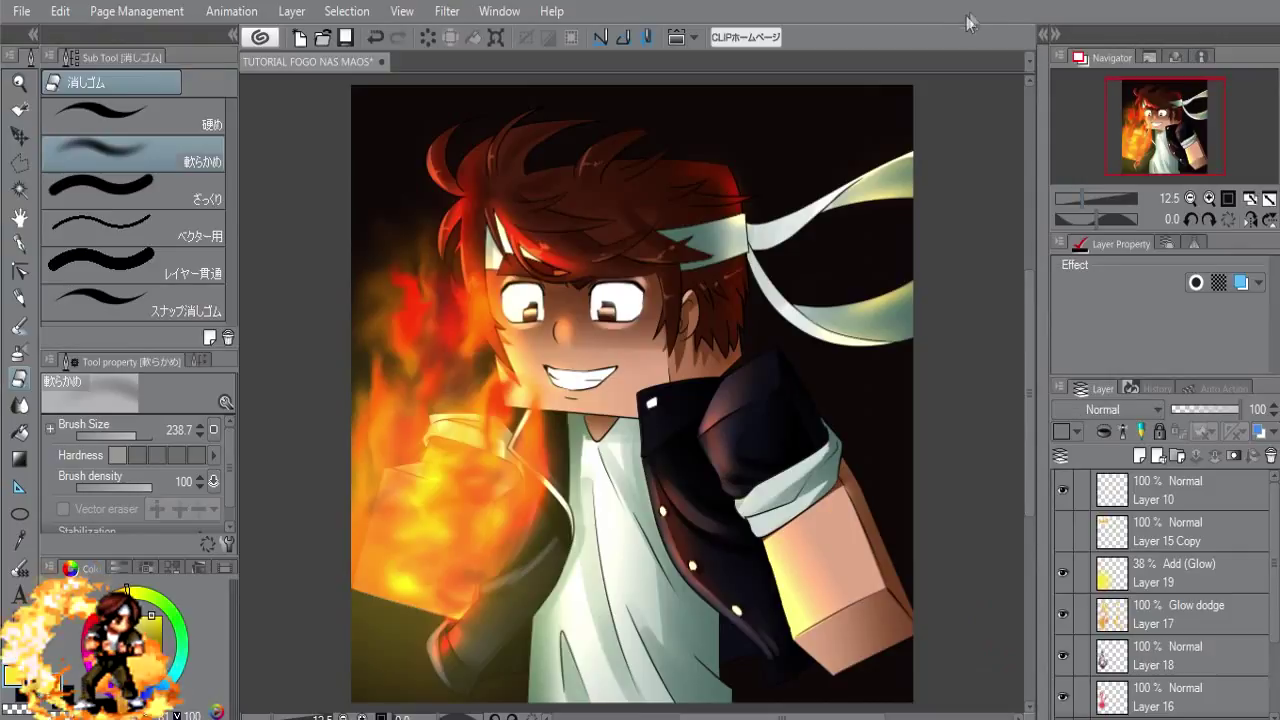
scroll(1083, 542, down, 1)
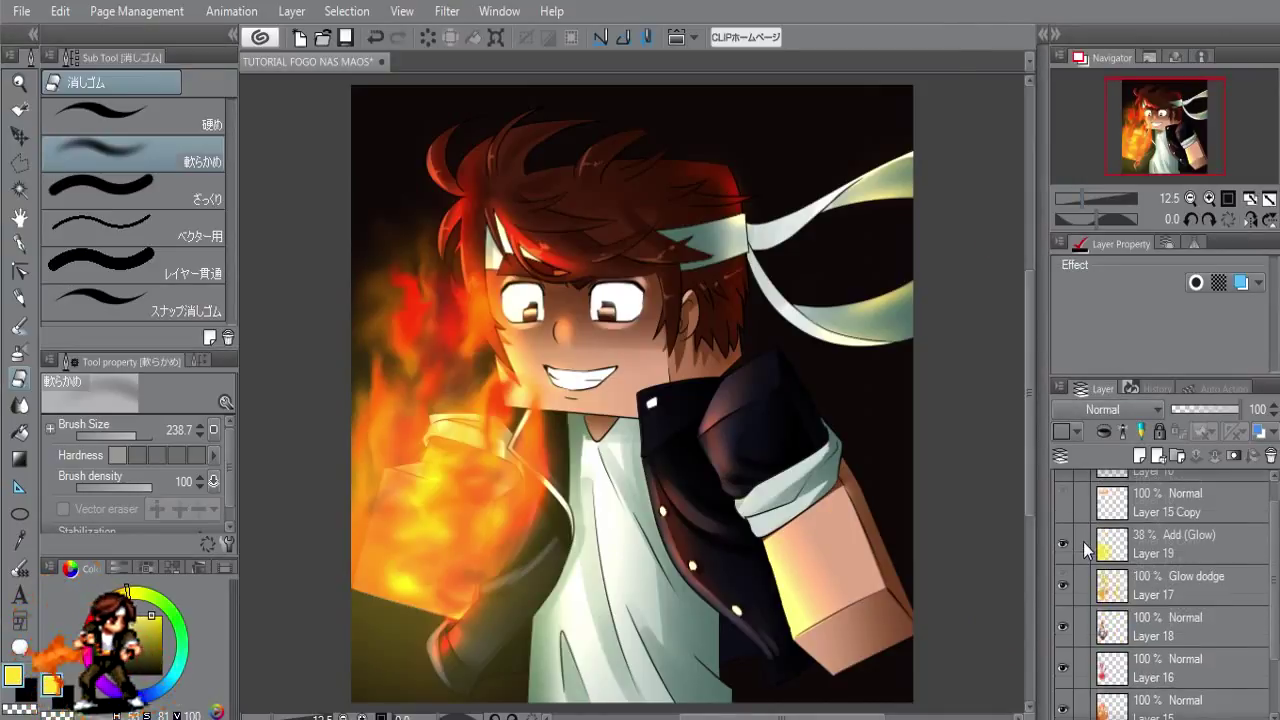
scroll(1083, 542, up, 1)
click(1063, 533)
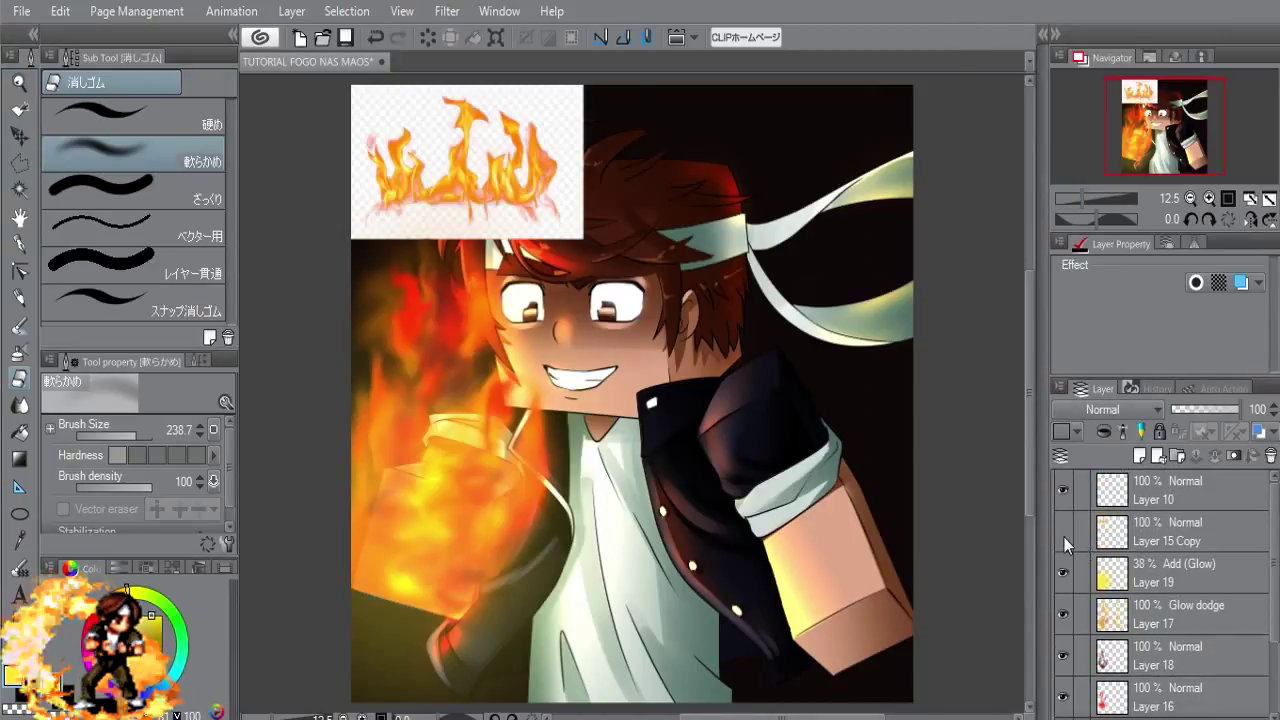
click(1136, 543)
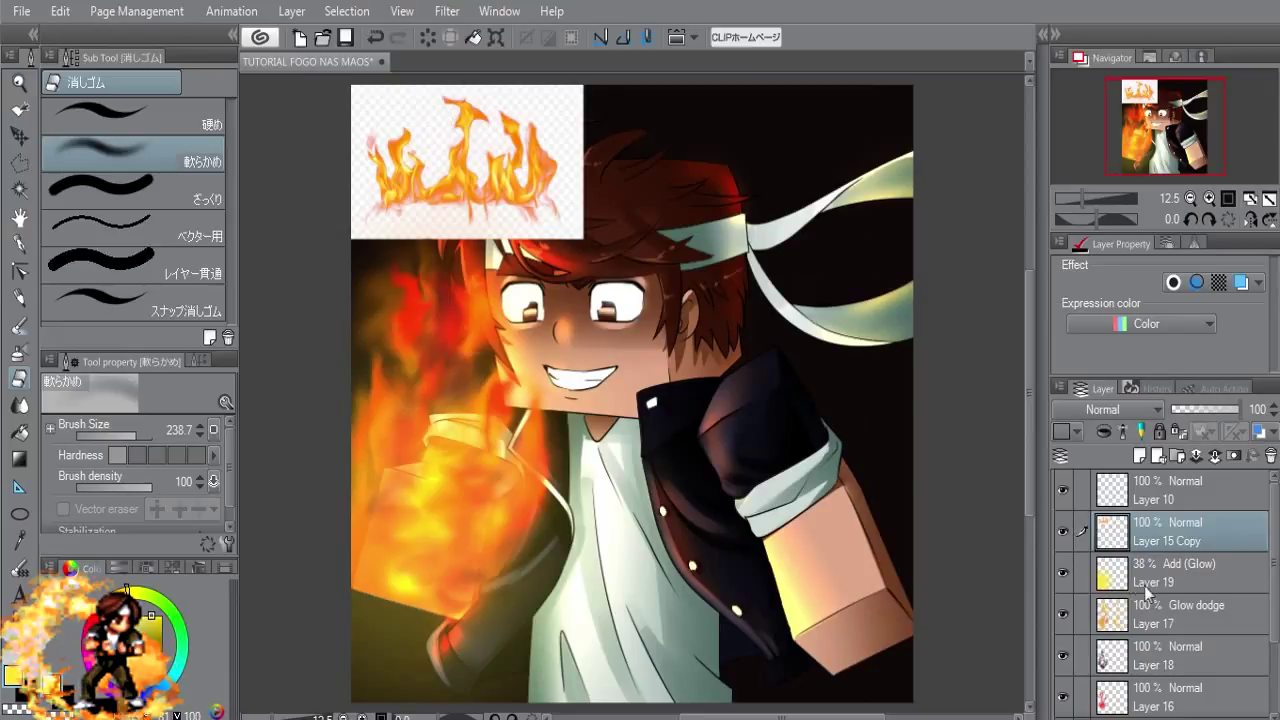
Step: Hide glow layers 19, 17, 18, 16, Layer 15, the character and Layer 10; add new Layer 20
drag(1063, 572, 1067, 695)
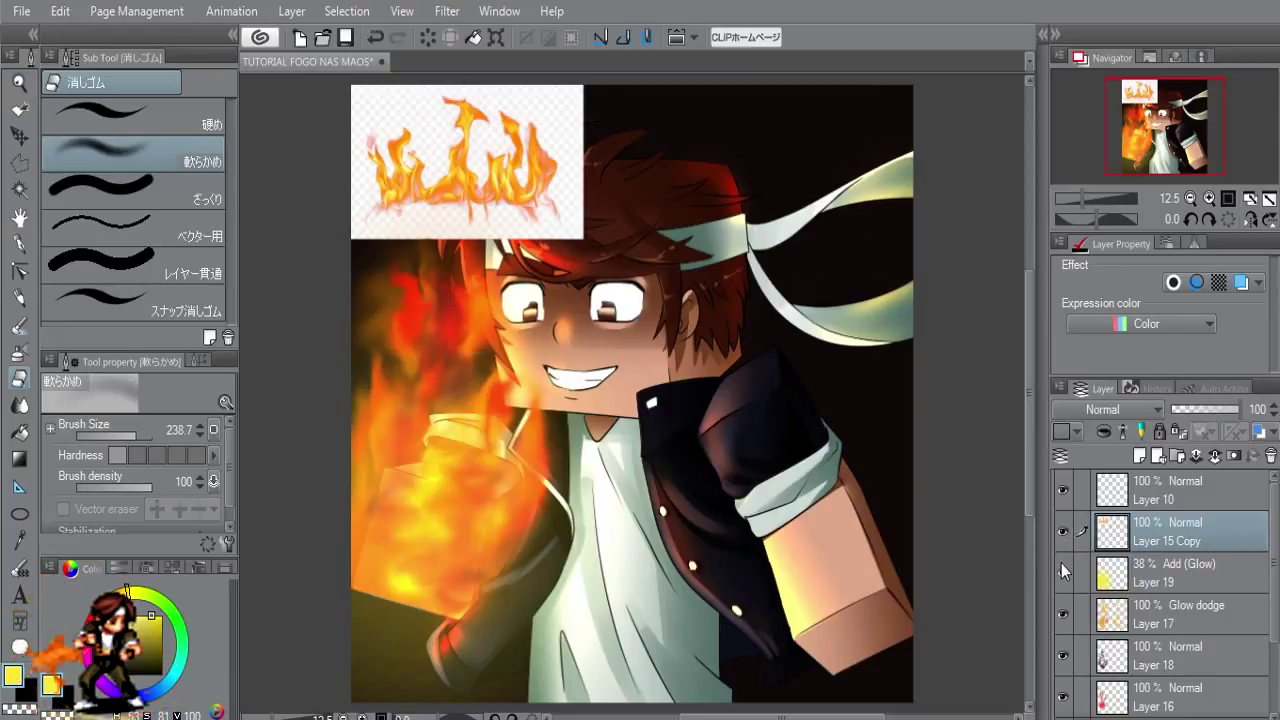
scroll(1067, 695, down, 3)
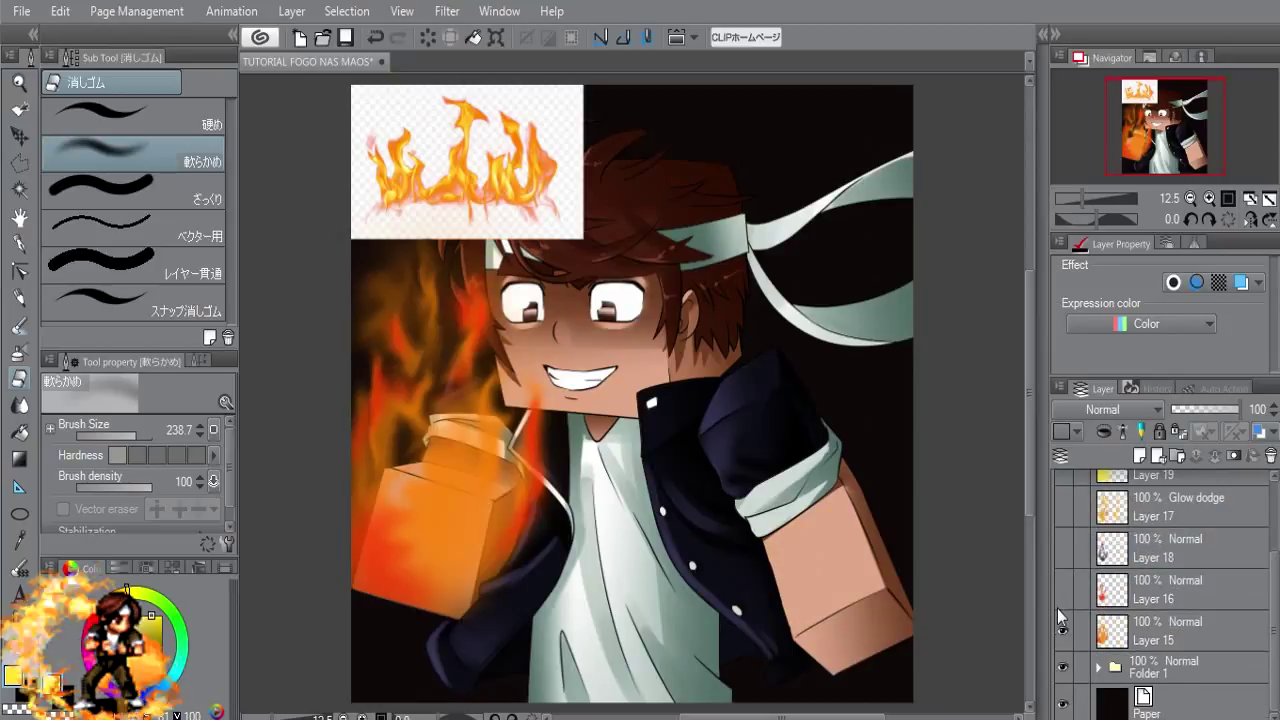
click(1063, 631)
click(1063, 676)
scroll(1063, 600, up, 3)
click(1062, 489)
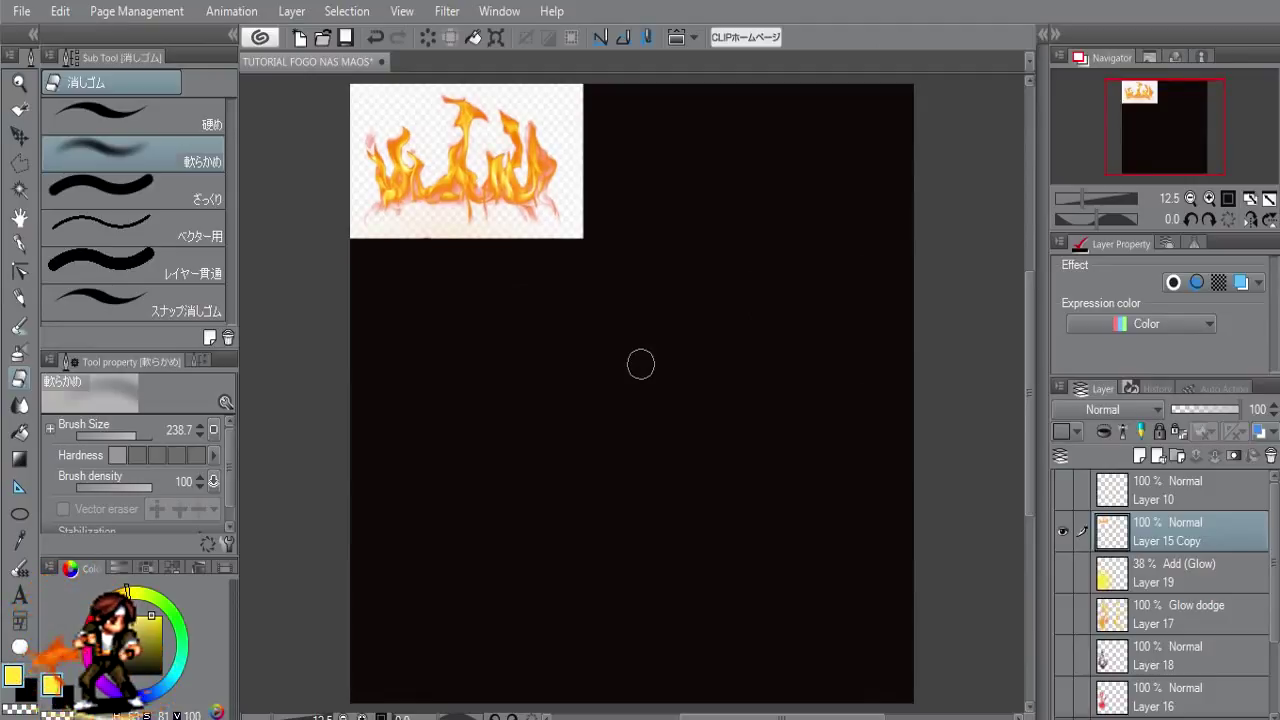
key(ctrl+shift+n)
scroll(460, 135, up, 1)
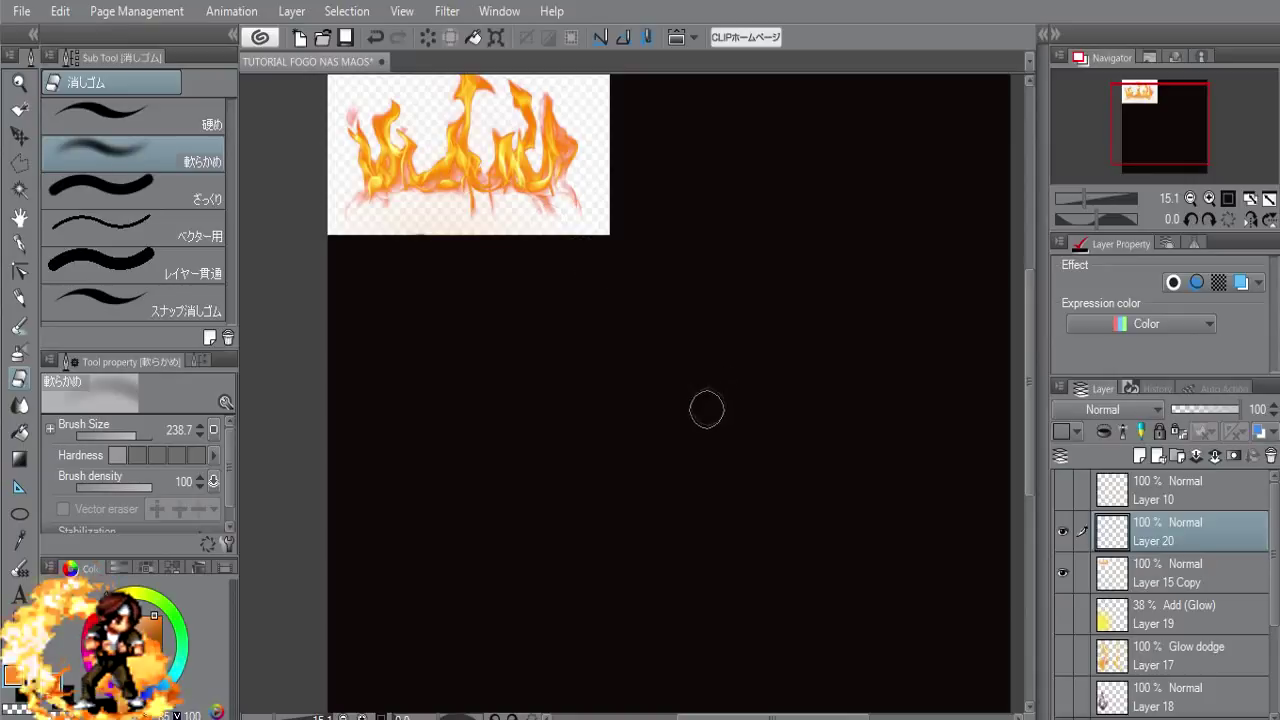
Step: Airbrush the first two soft orange flame tongues rising through the glow on Layer 20
drag(706, 409, 698, 397)
key(b)
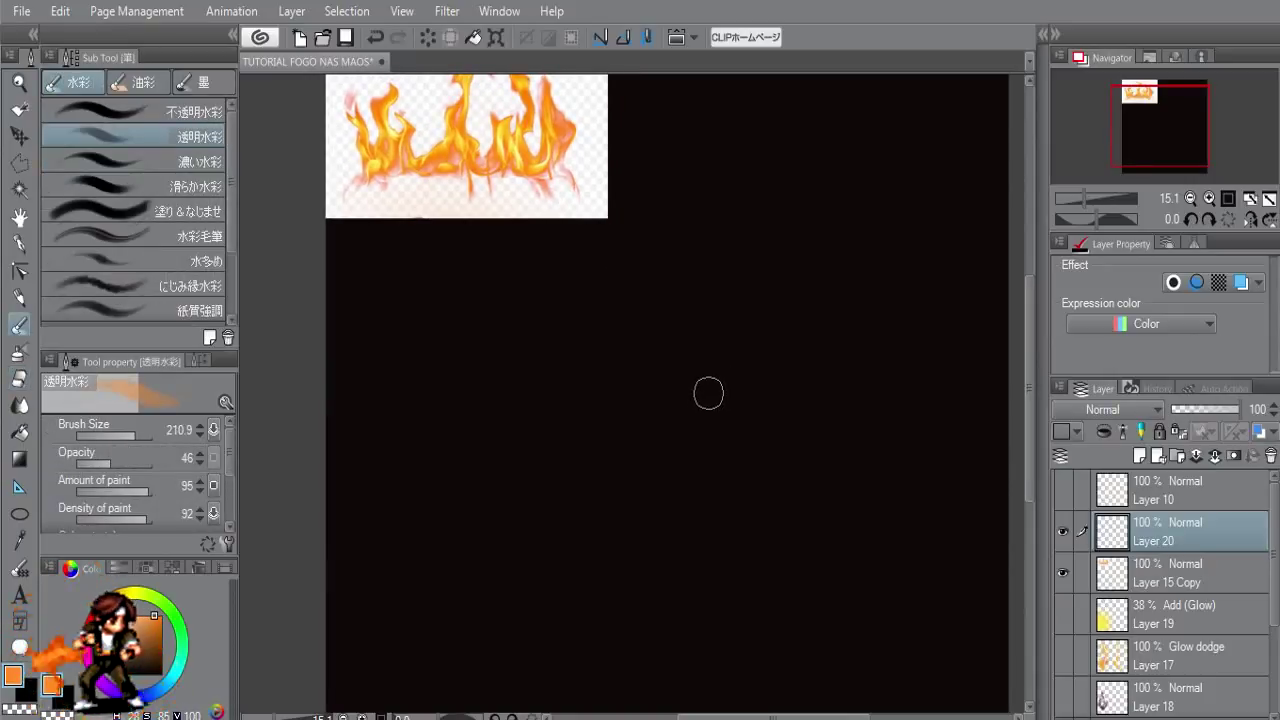
mouse_move(666, 460)
mouse_down()
mouse_move(674, 434)
mouse_move(763, 457)
mouse_move(700, 309)
mouse_up()
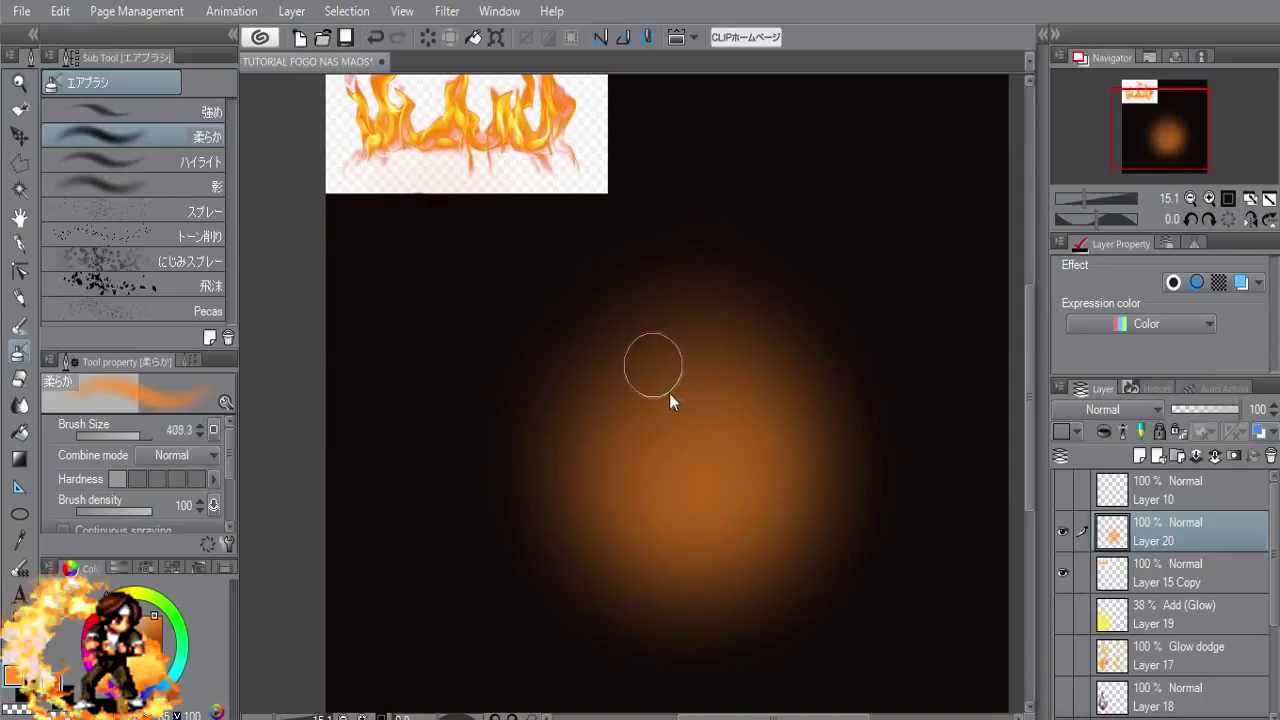
drag(692, 508, 699, 448)
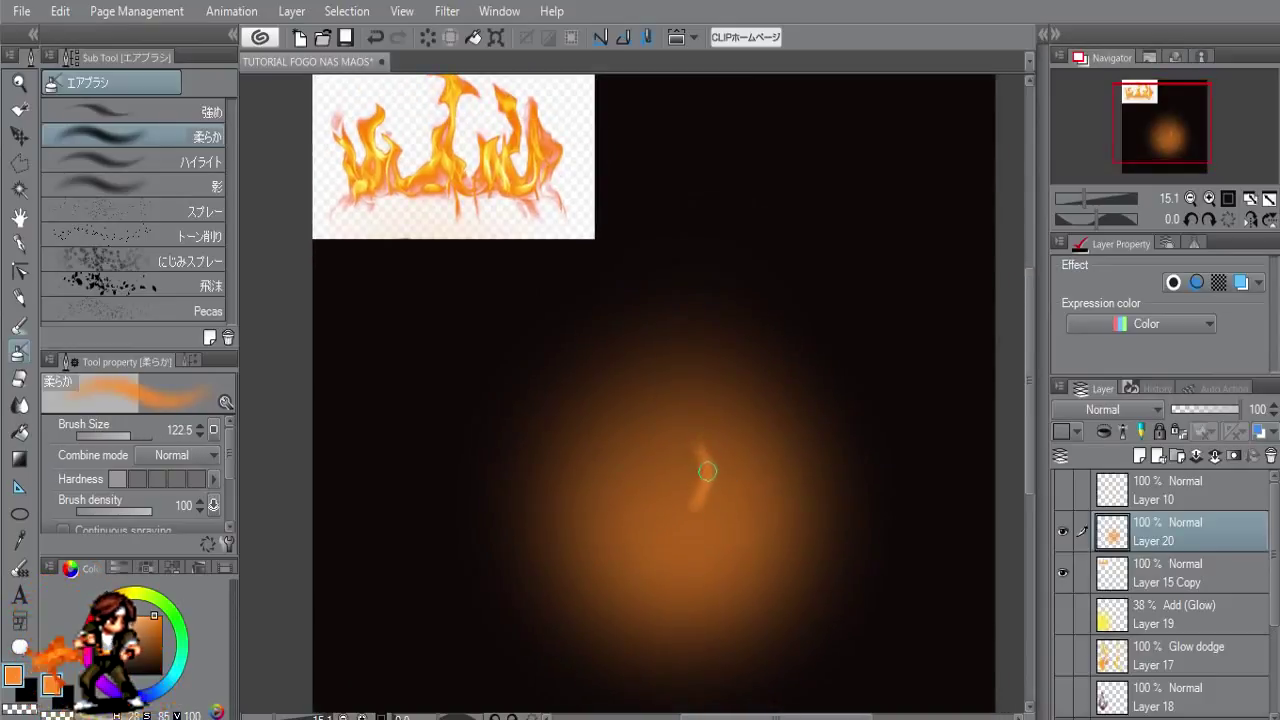
key(ctrl+z)
drag(691, 503, 710, 382)
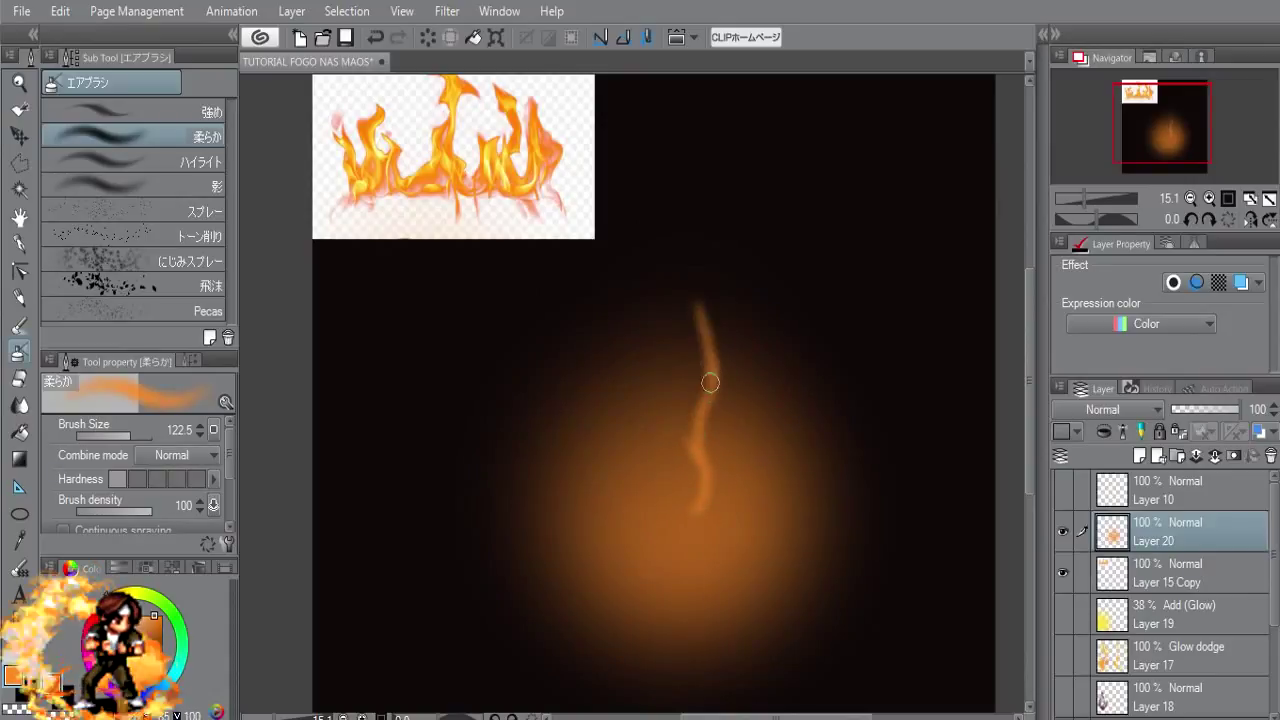
mouse_move(662, 312)
mouse_down()
mouse_move(654, 447)
mouse_move(637, 400)
mouse_move(709, 346)
mouse_move(717, 500)
mouse_move(681, 421)
mouse_up()
Step: Add a right flame tongue, a broad soft glow on the right, and more glow on the left
key(bracketright)
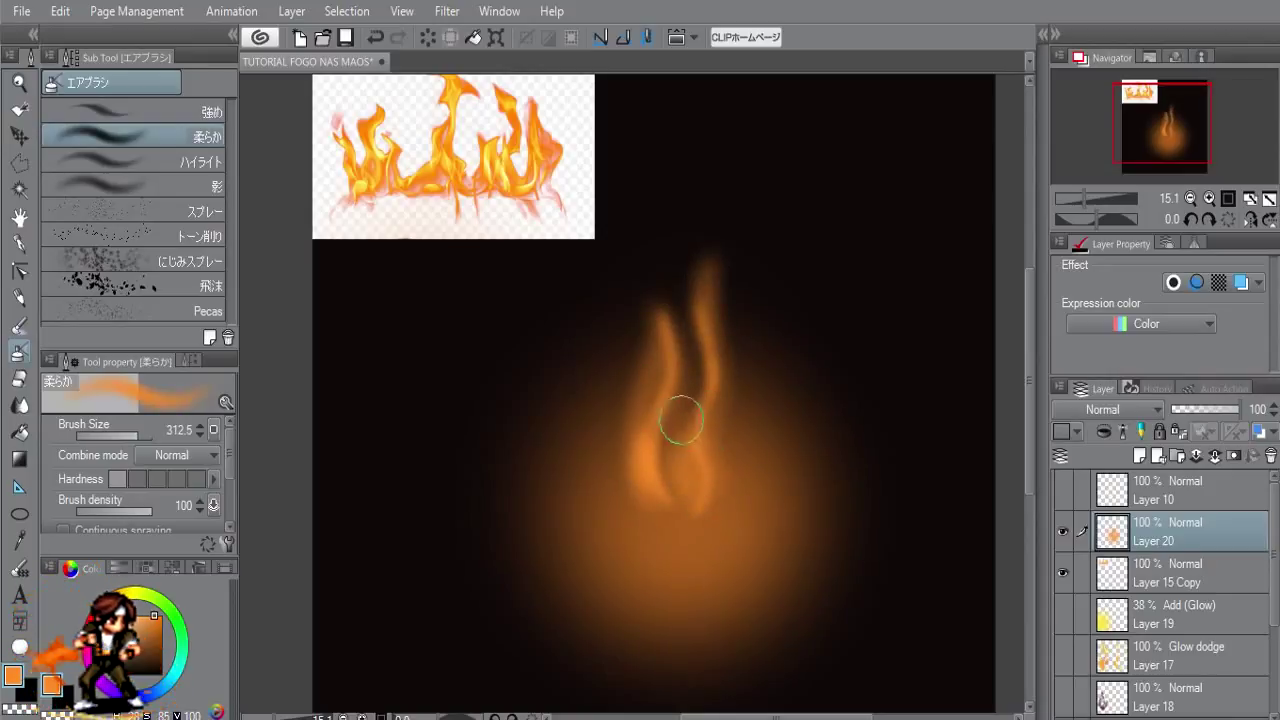
key(bracketleft)
mouse_move(720, 517)
mouse_down()
mouse_move(766, 326)
mouse_move(744, 477)
mouse_move(767, 322)
mouse_up()
key(bracketleft)
key(bracketleft)
key(bracketleft)
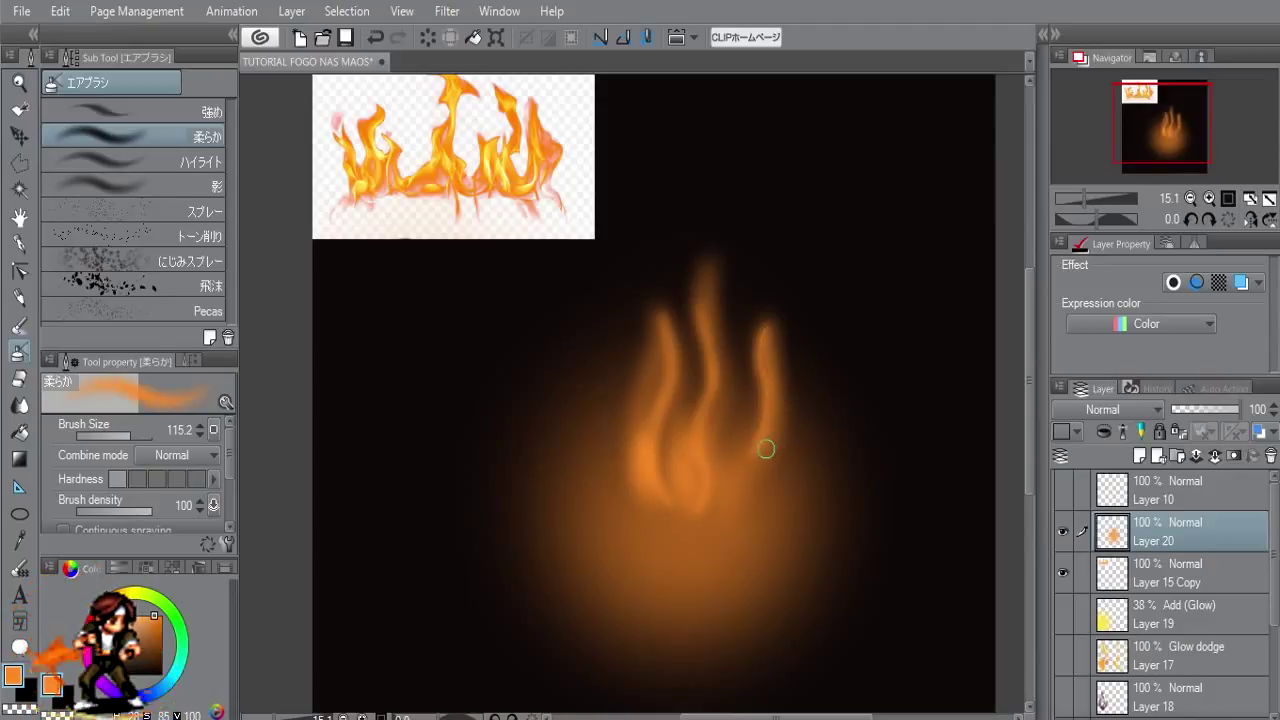
key(bracketright)
key(bracketright)
key(bracketright)
mouse_move(754, 517)
mouse_down()
mouse_move(816, 350)
mouse_move(802, 299)
mouse_move(820, 268)
mouse_up()
drag(833, 359, 792, 486)
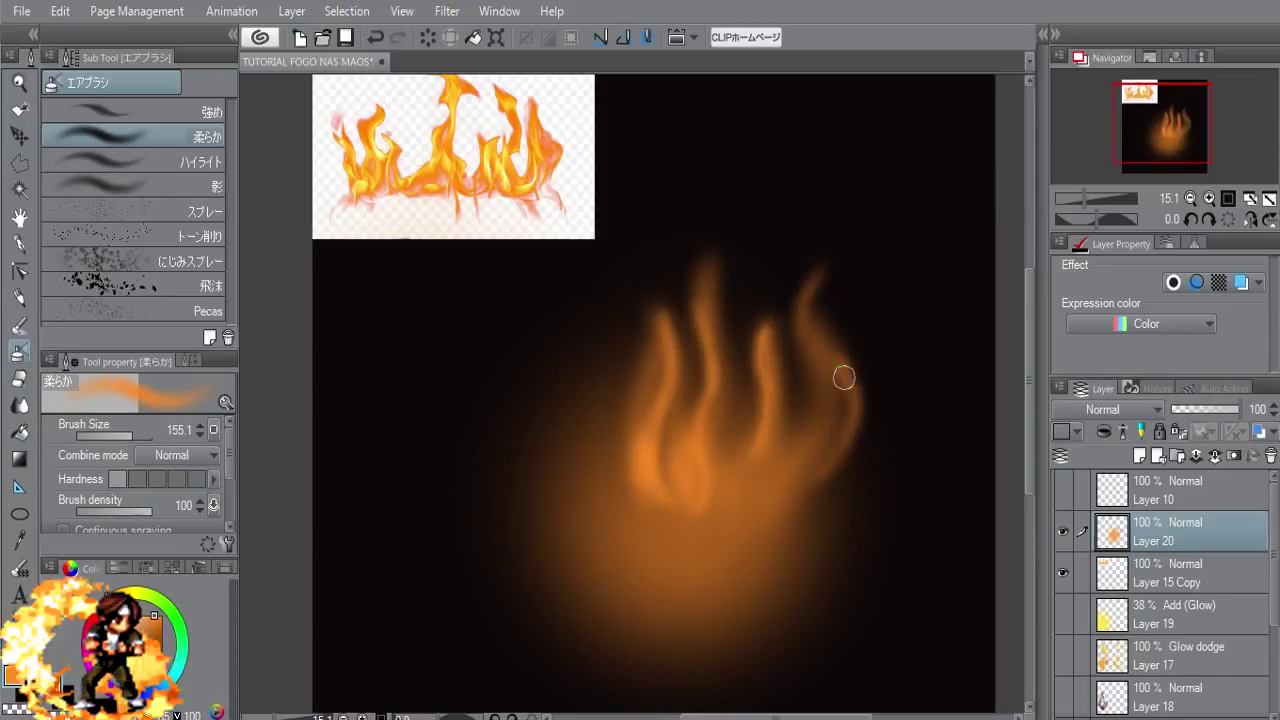
mouse_move(620, 470)
mouse_down()
mouse_move(603, 363)
mouse_move(594, 455)
mouse_up()
drag(594, 455, 594, 507)
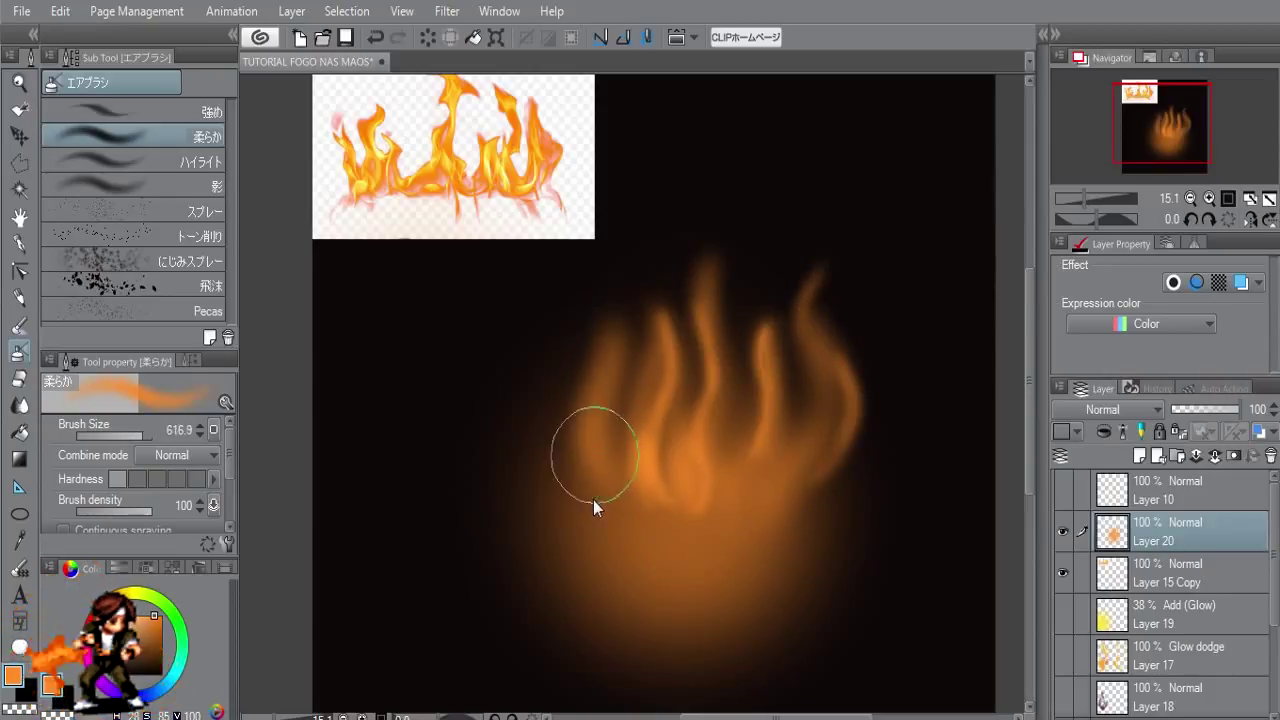
Step: Add thin flame tongues through the middle and along the lower, left and right edges
mouse_move(720, 600)
mouse_down()
mouse_move(749, 509)
mouse_move(723, 540)
mouse_move(728, 600)
mouse_move(770, 508)
mouse_move(707, 500)
mouse_up()
mouse_move(673, 565)
mouse_down()
mouse_move(609, 414)
mouse_move(637, 250)
mouse_move(691, 194)
mouse_move(809, 226)
mouse_move(828, 249)
mouse_up()
drag(872, 310, 896, 404)
mouse_move(541, 341)
mouse_down()
mouse_move(528, 290)
mouse_move(522, 305)
mouse_up()
drag(502, 413, 545, 595)
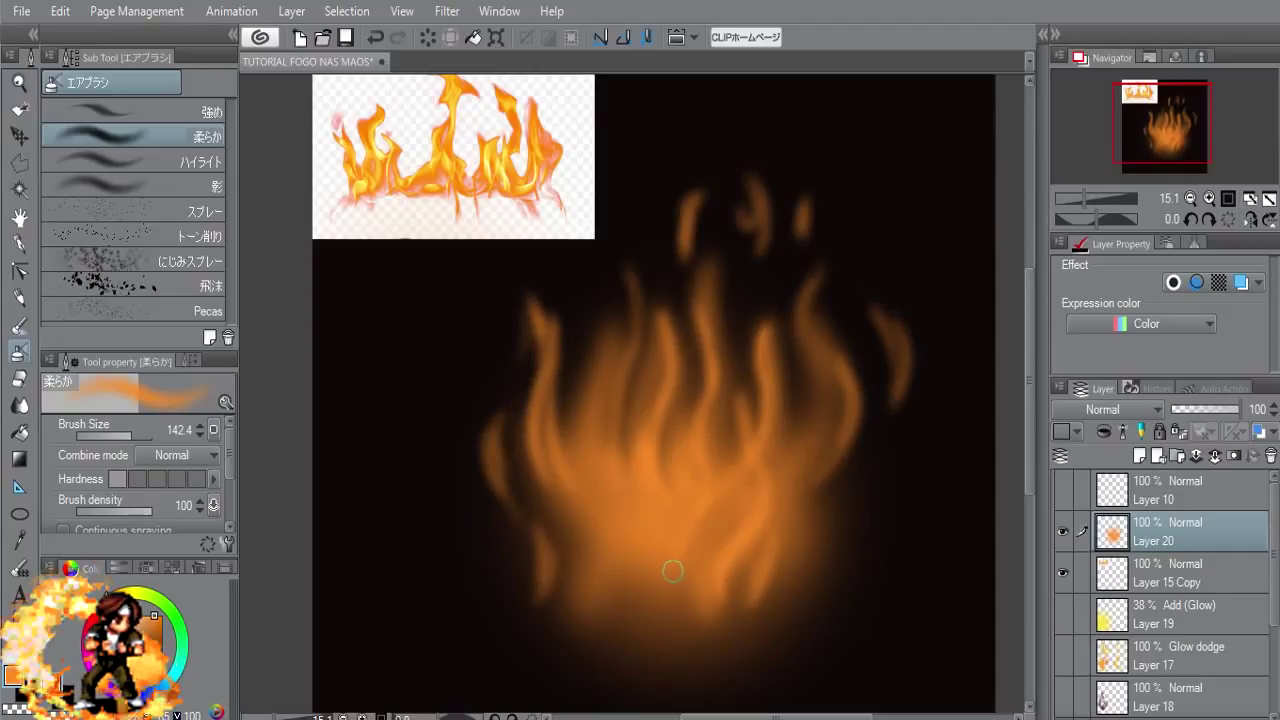
mouse_move(817, 523)
mouse_down()
mouse_move(812, 605)
mouse_move(837, 585)
mouse_move(856, 490)
mouse_up()
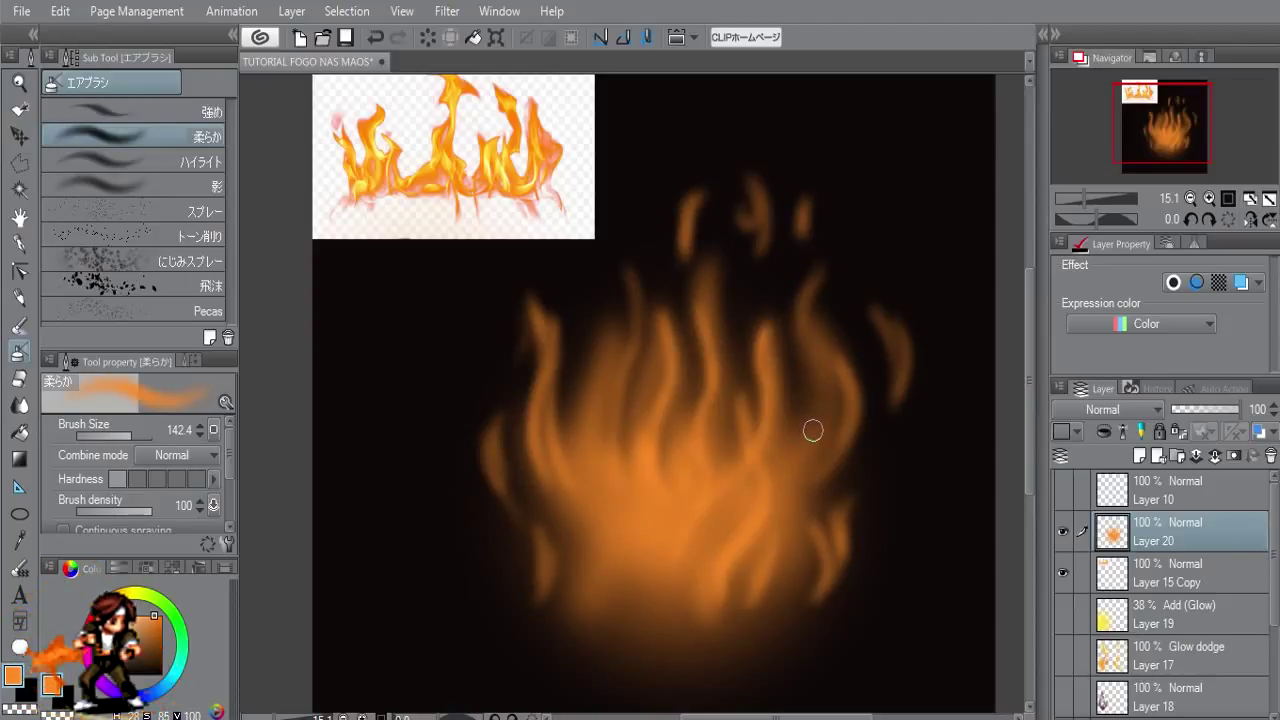
key(g)
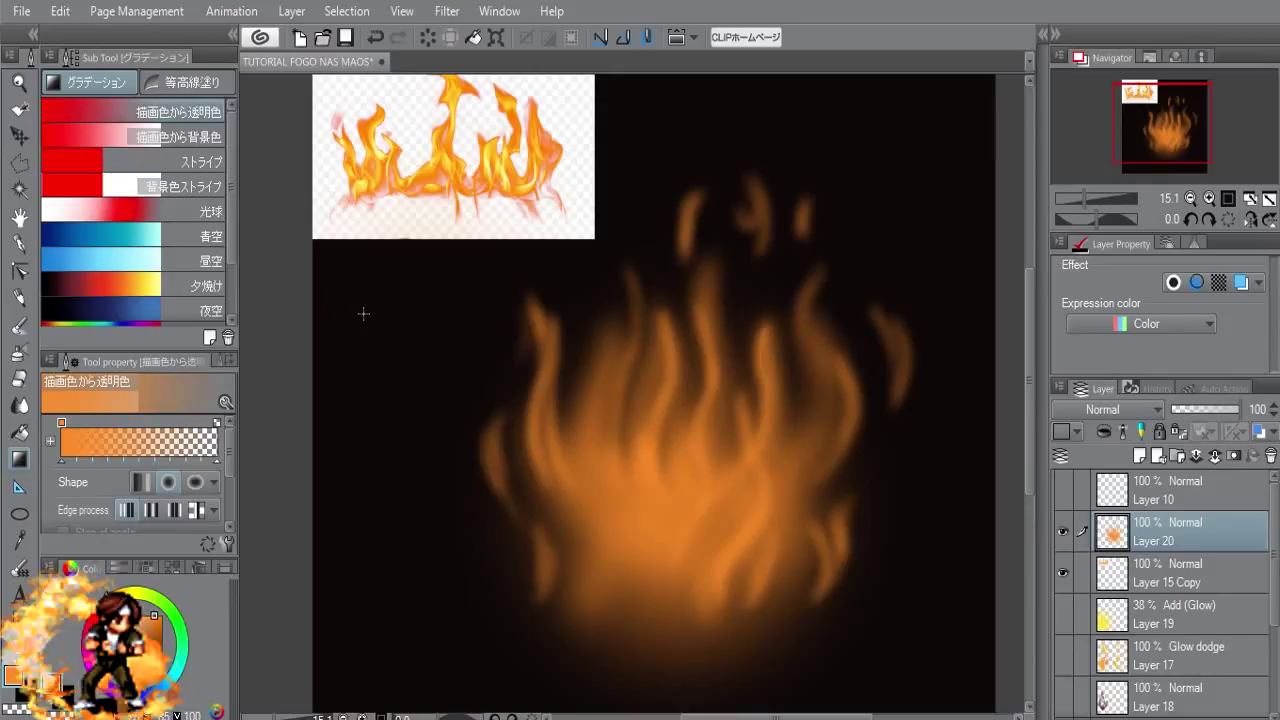
Step: Smudge Layer 20's flame wisps upward with an enlarged 指先 brush, softening the lower base
key(j)
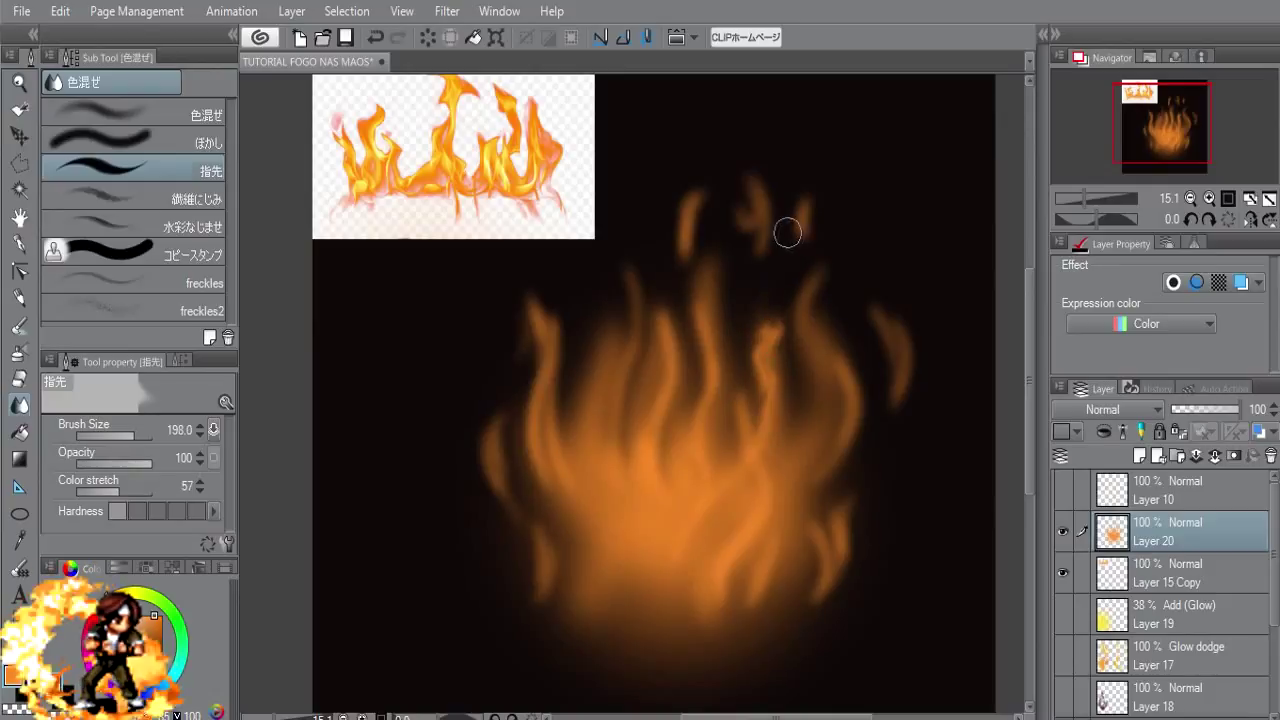
key(bracketright)
key(bracketright)
key(bracketright)
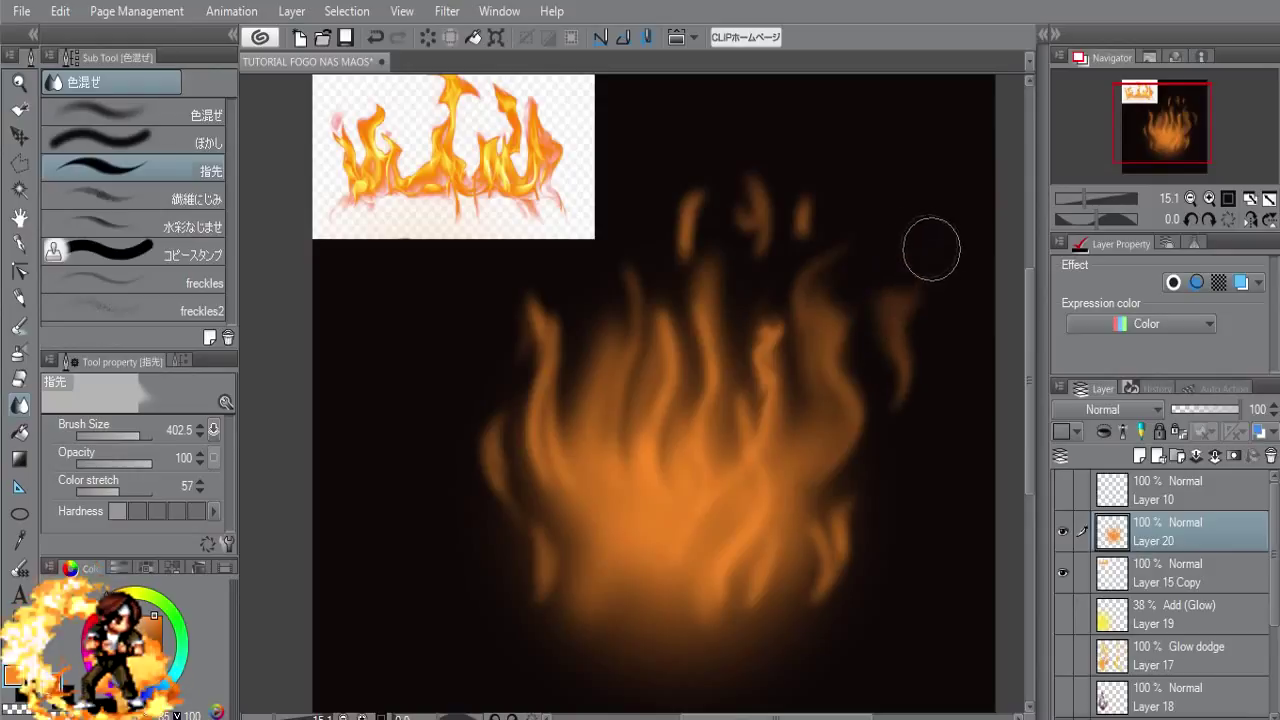
drag(803, 218, 846, 177)
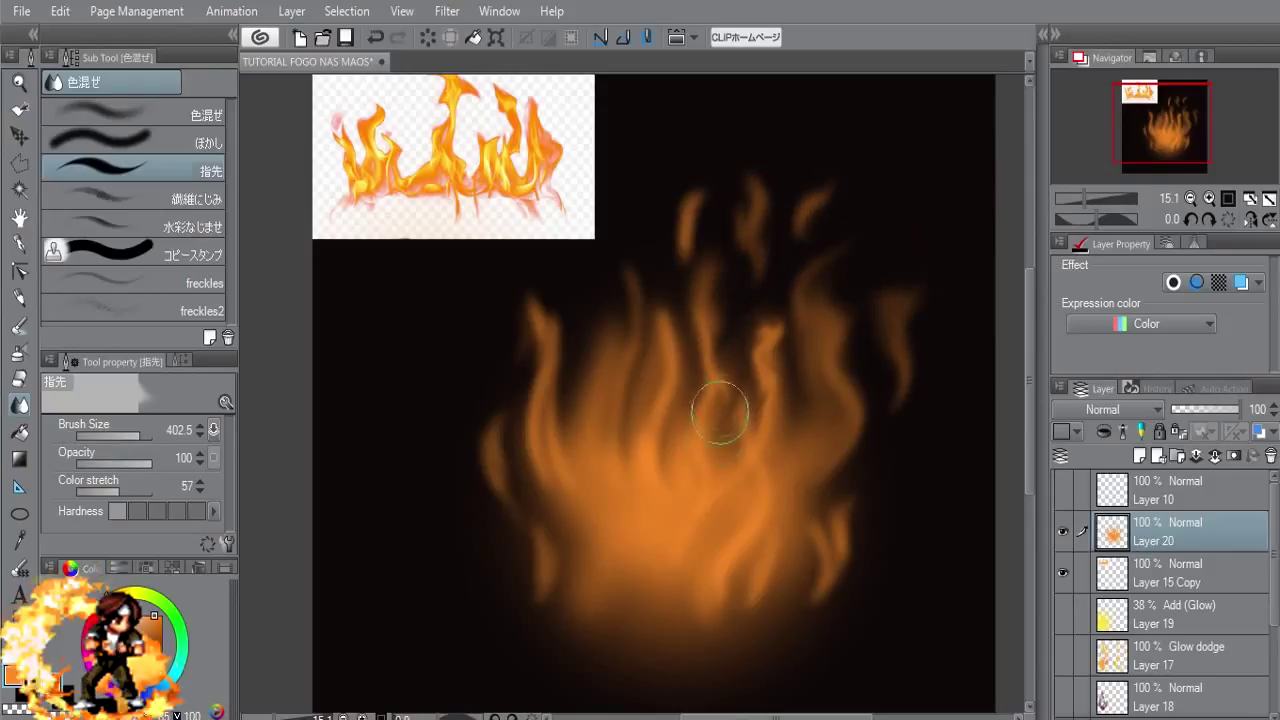
drag(710, 316, 672, 134)
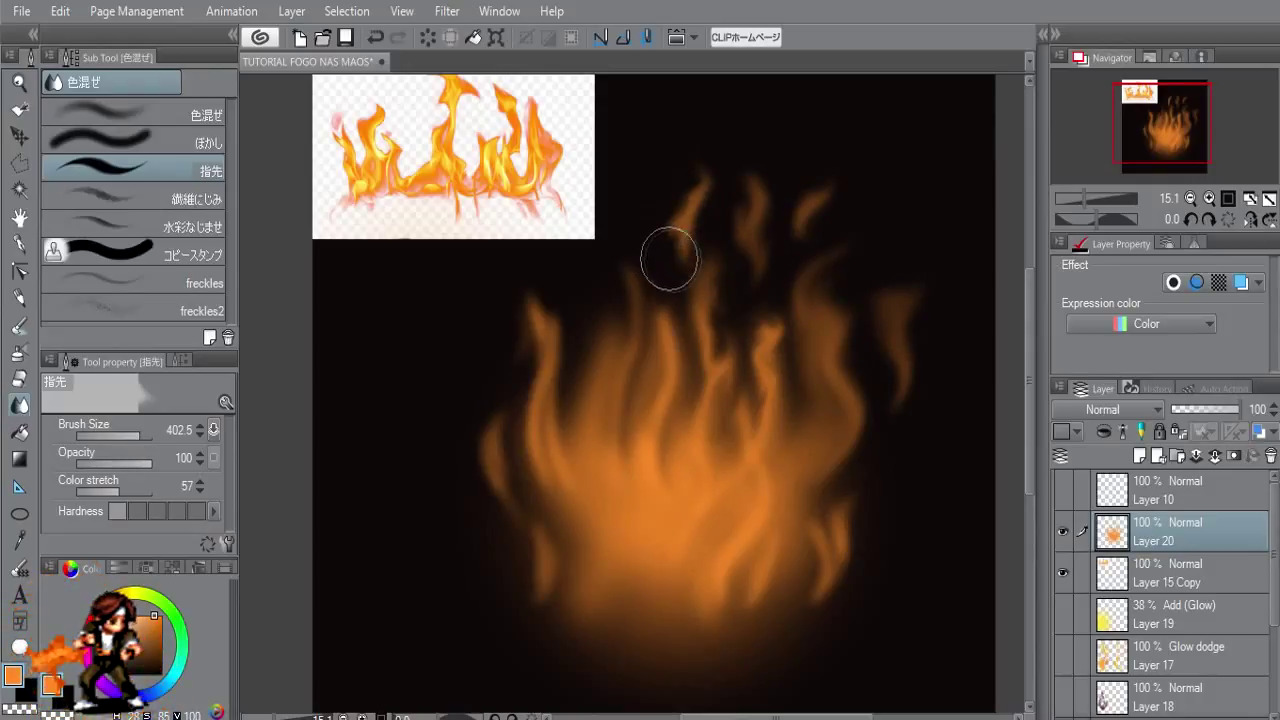
drag(666, 366, 591, 294)
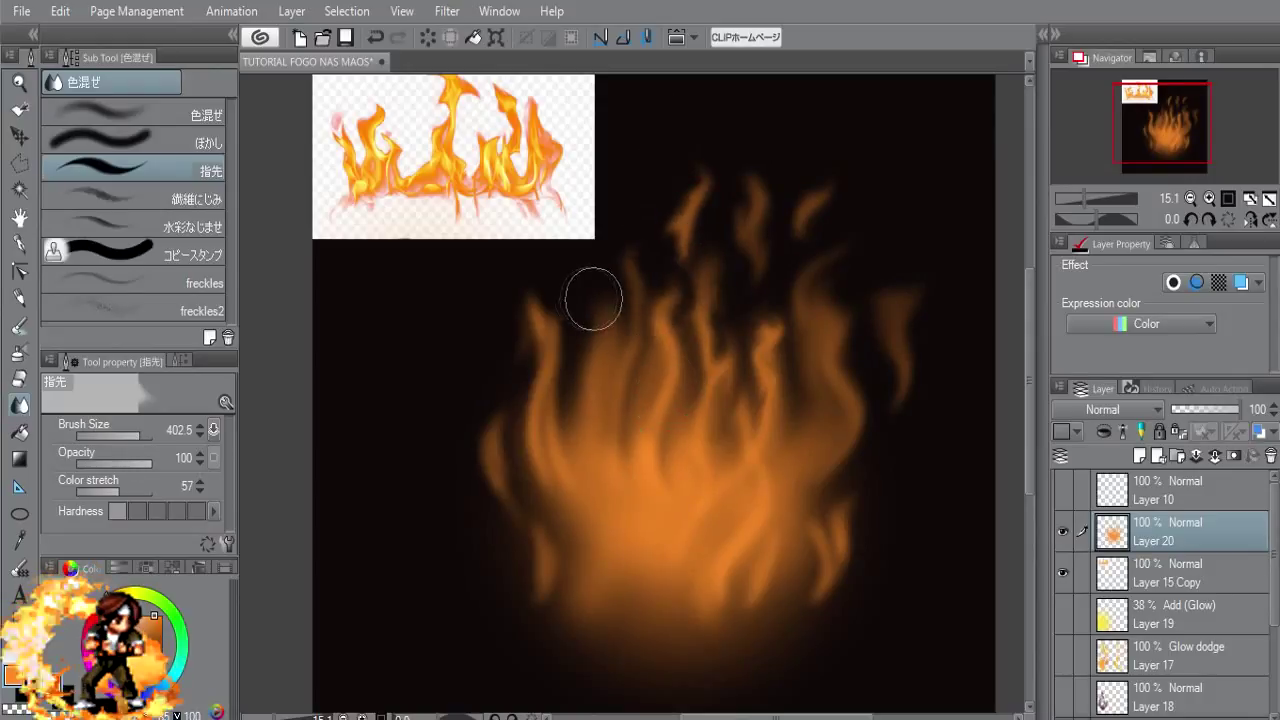
mouse_move(571, 434)
mouse_down()
mouse_move(520, 374)
mouse_move(564, 320)
mouse_up()
mouse_move(831, 569)
mouse_down()
mouse_move(811, 463)
mouse_move(894, 440)
mouse_move(837, 391)
mouse_up()
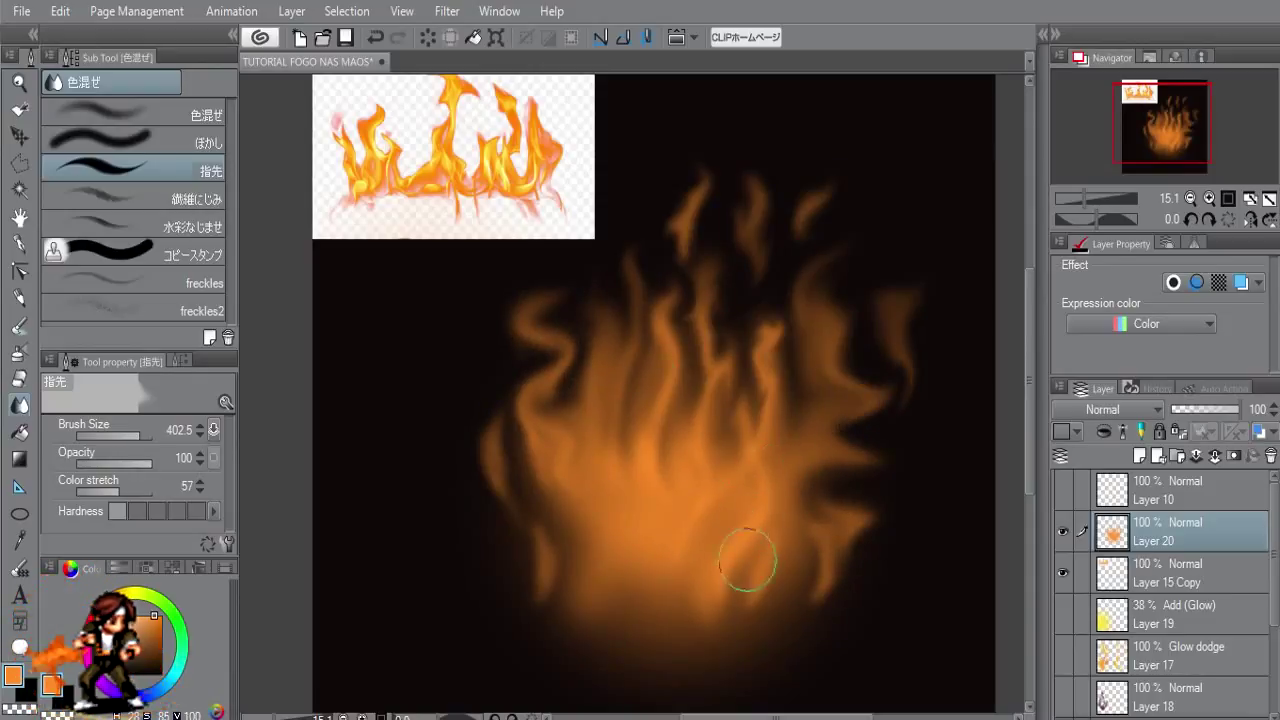
mouse_move(747, 563)
mouse_down()
mouse_move(709, 506)
mouse_move(757, 423)
mouse_move(770, 352)
mouse_up()
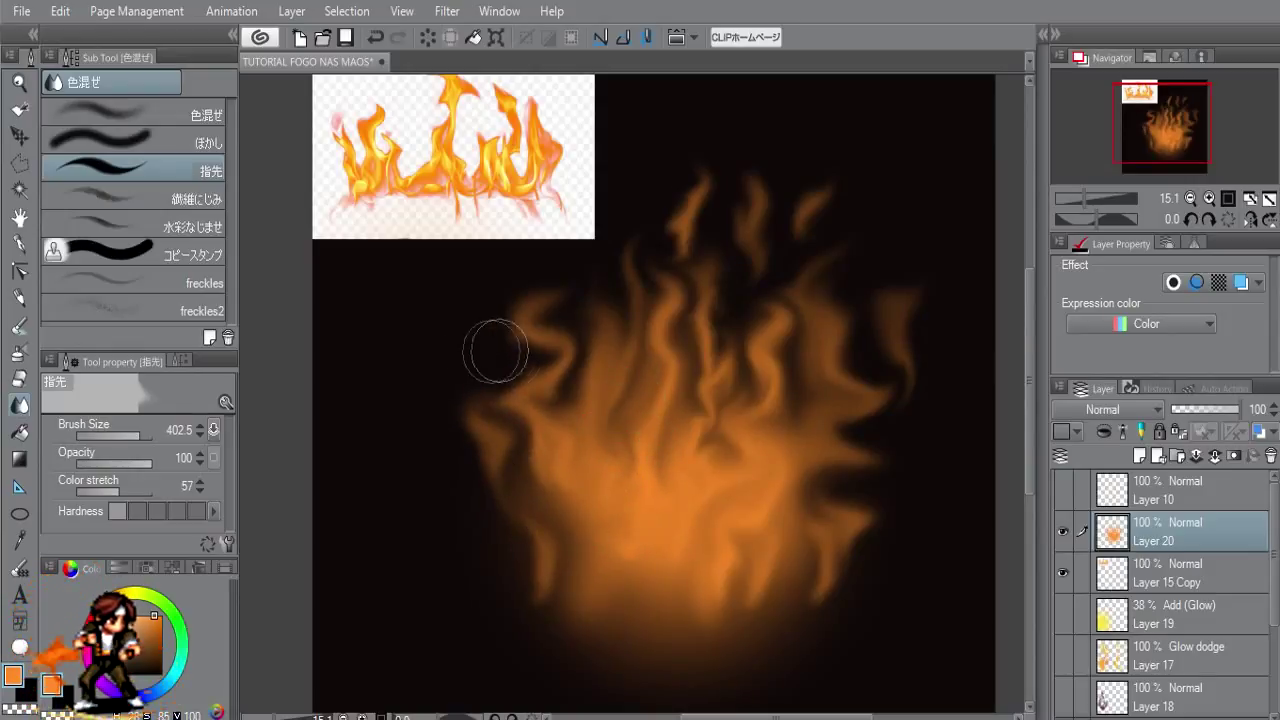
mouse_move(776, 546)
mouse_down()
mouse_move(586, 577)
mouse_move(606, 506)
mouse_up()
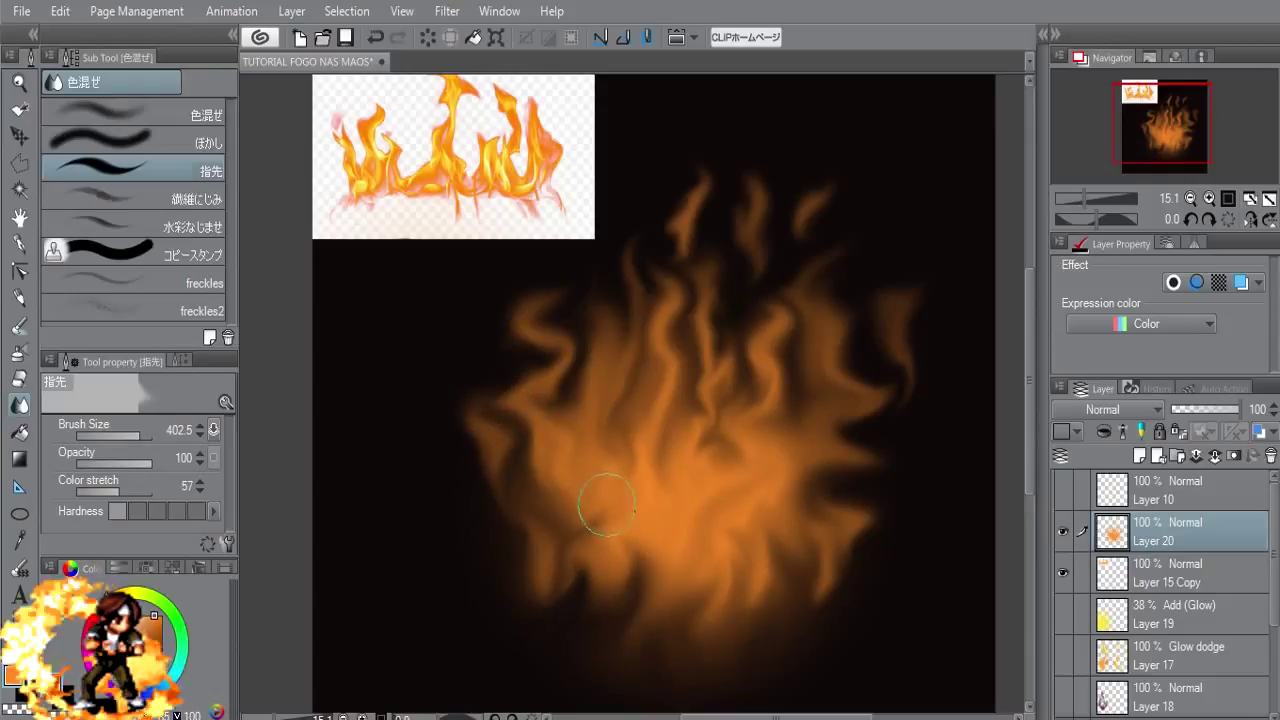
drag(727, 585, 776, 557)
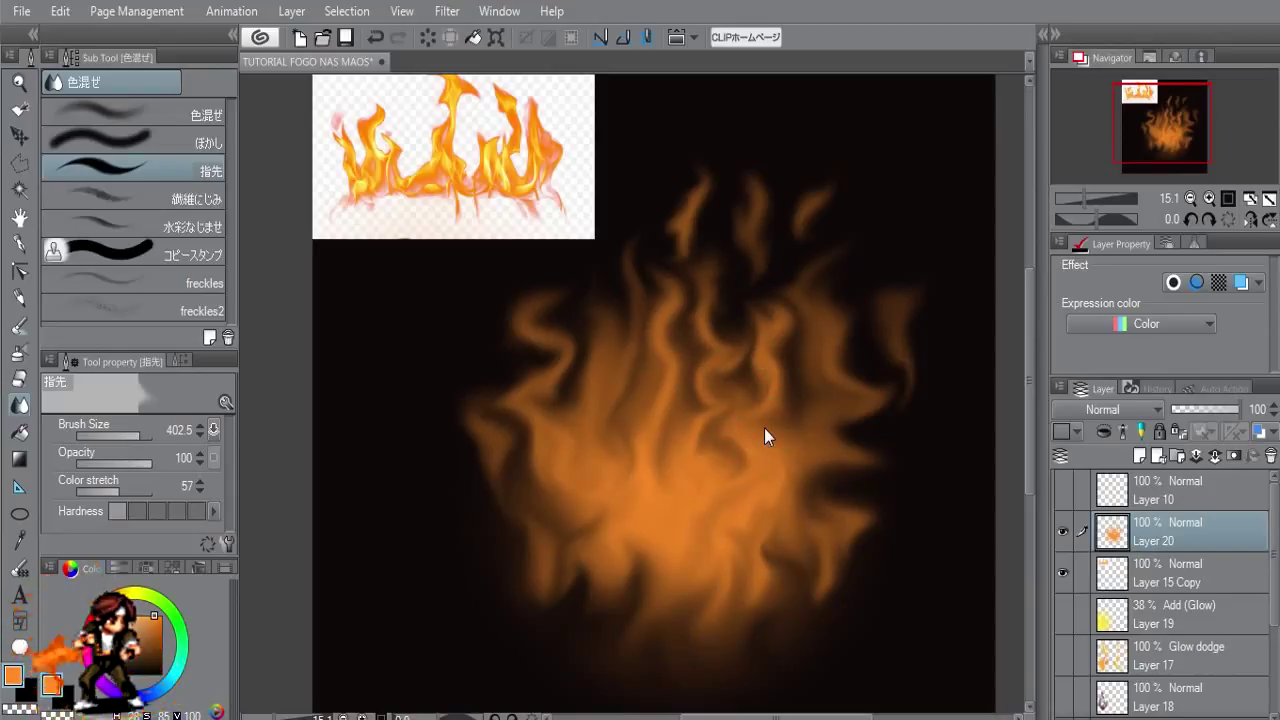
Step: Shift the flame's hue redder to about -4 in Hue/Saturation
key(ctrl+u)
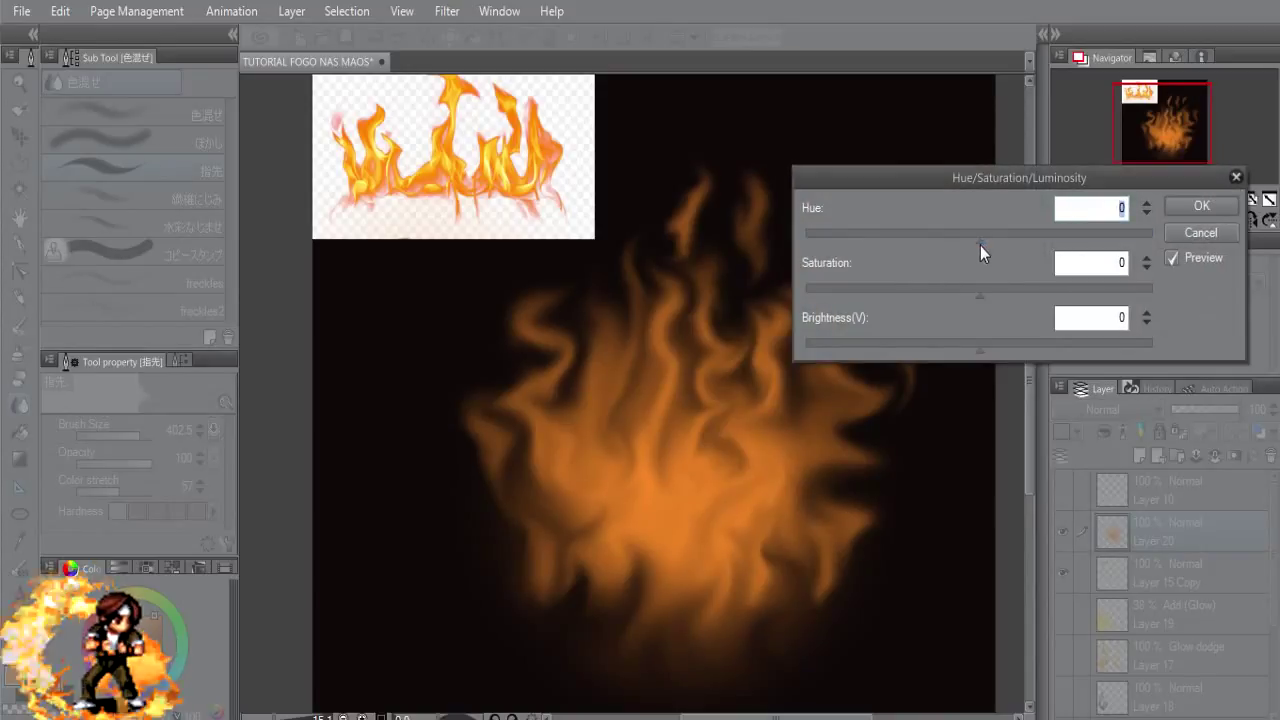
drag(980, 245, 974, 243)
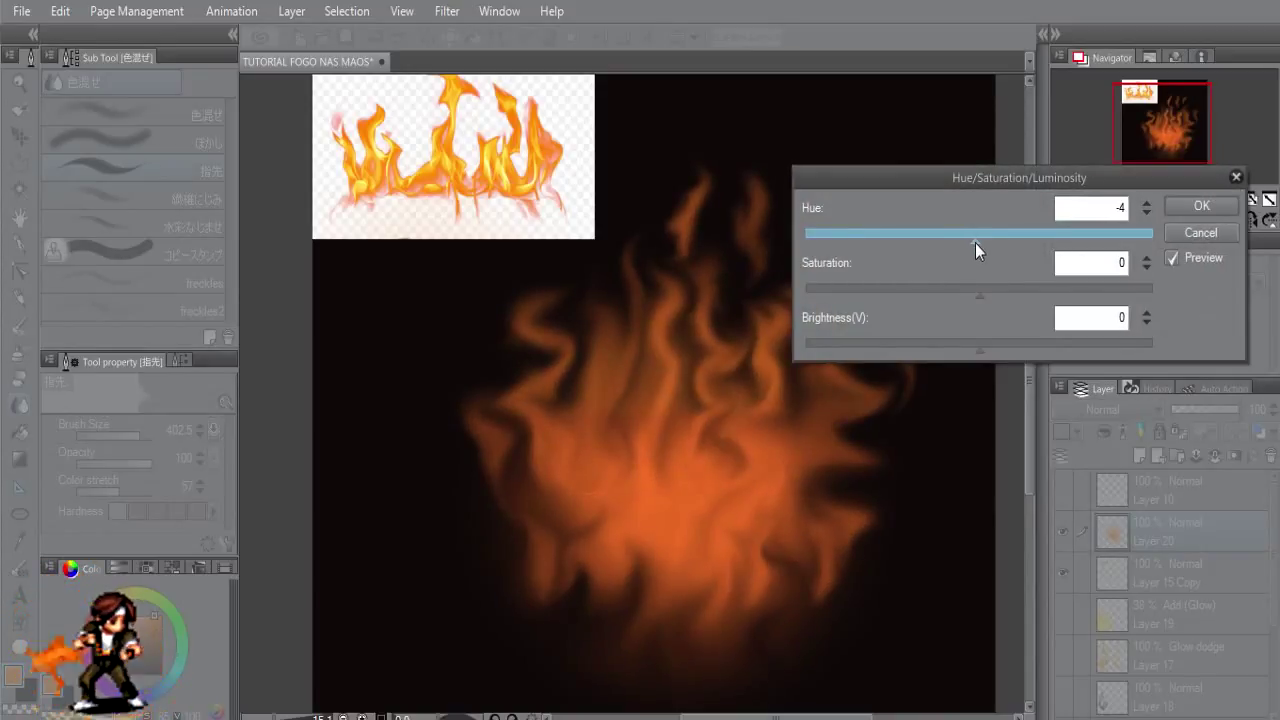
key(Return)
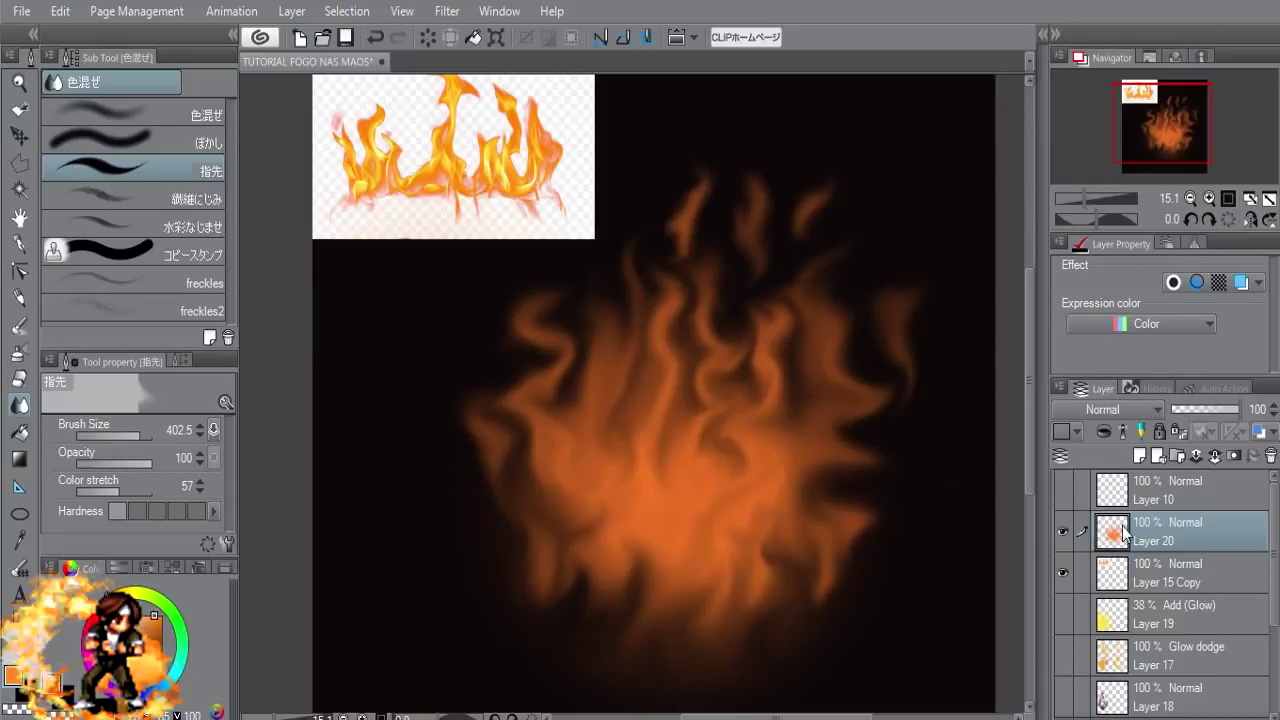
Step: Add empty Layer 21 above Layer 20 and pick yellow as the painting colour
key(b)
click(1139, 457)
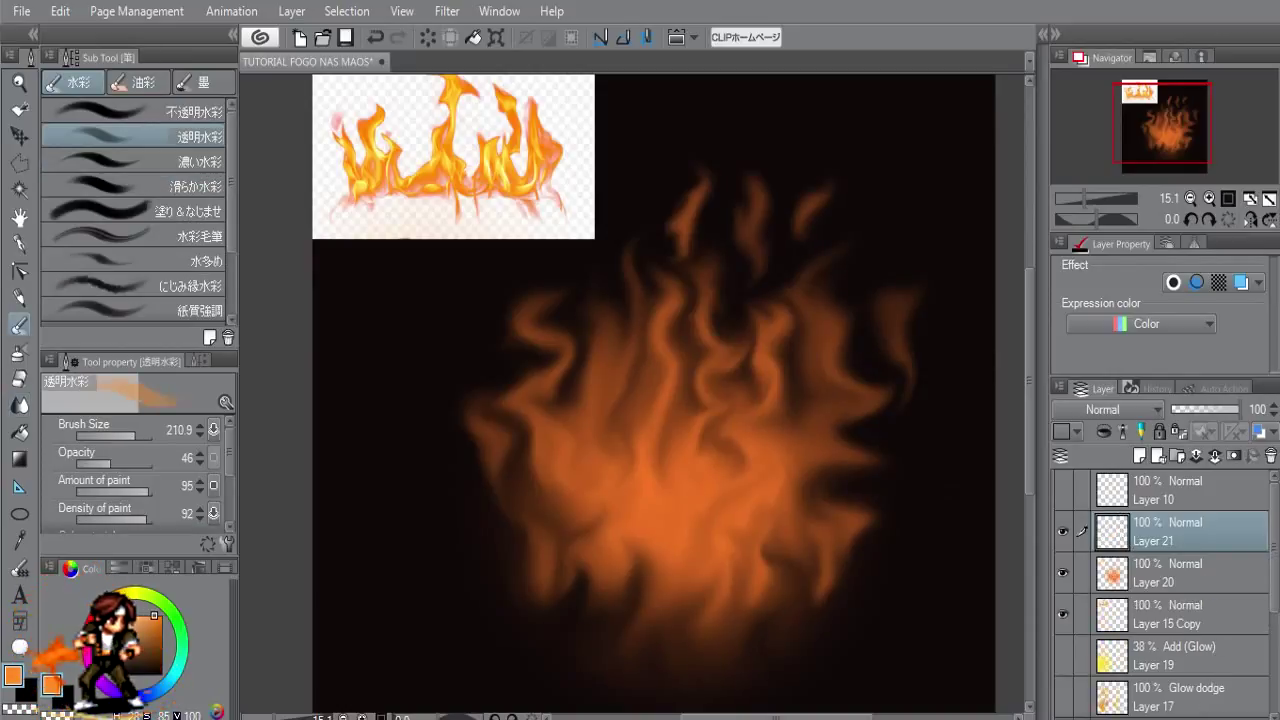
click(121, 590)
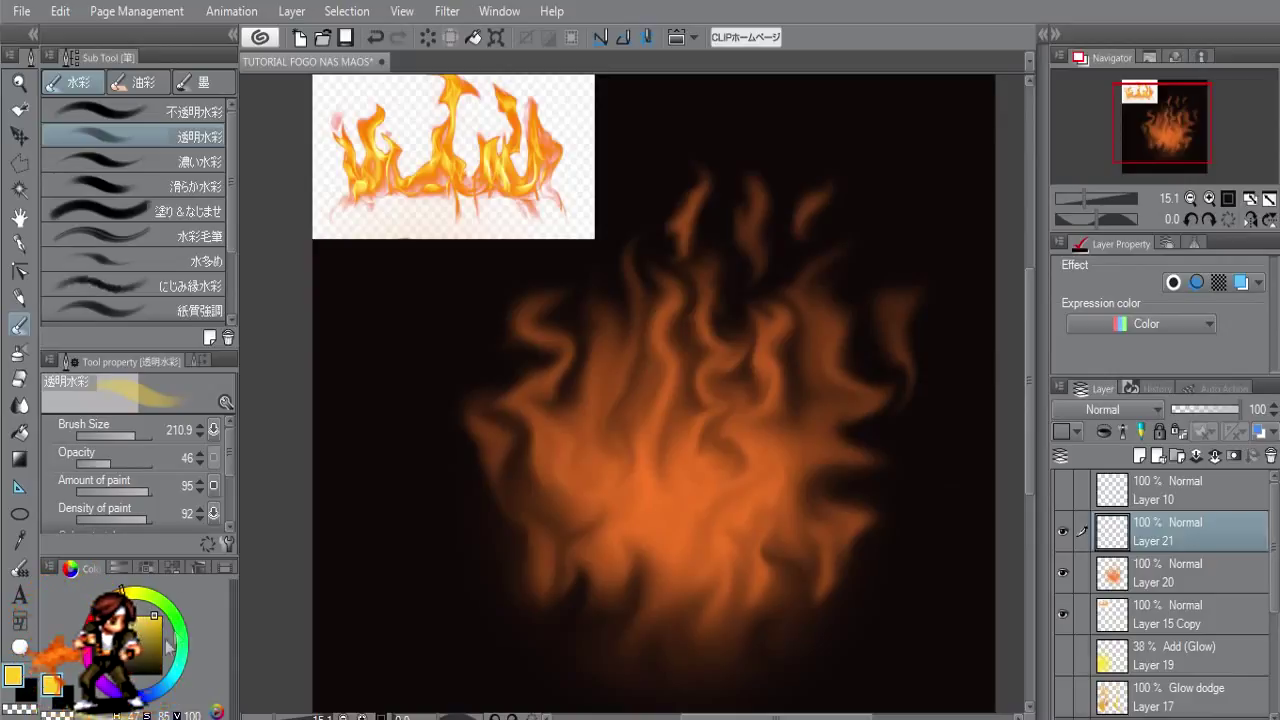
Step: Spray a large yellow glow into the fire's core and paint the first yellow streaks
key(b)
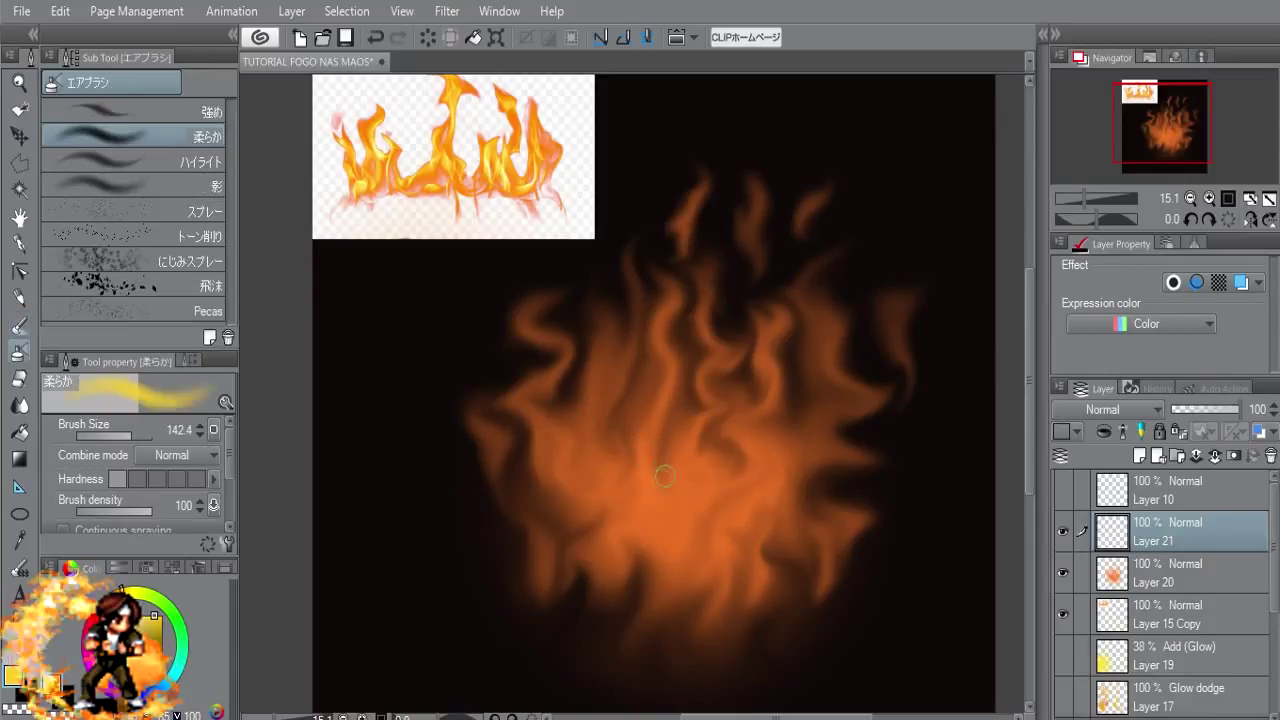
mouse_move(660, 545)
mouse_down()
mouse_move(693, 540)
mouse_move(662, 320)
mouse_move(646, 399)
mouse_up()
drag(658, 316, 672, 405)
drag(762, 305, 768, 378)
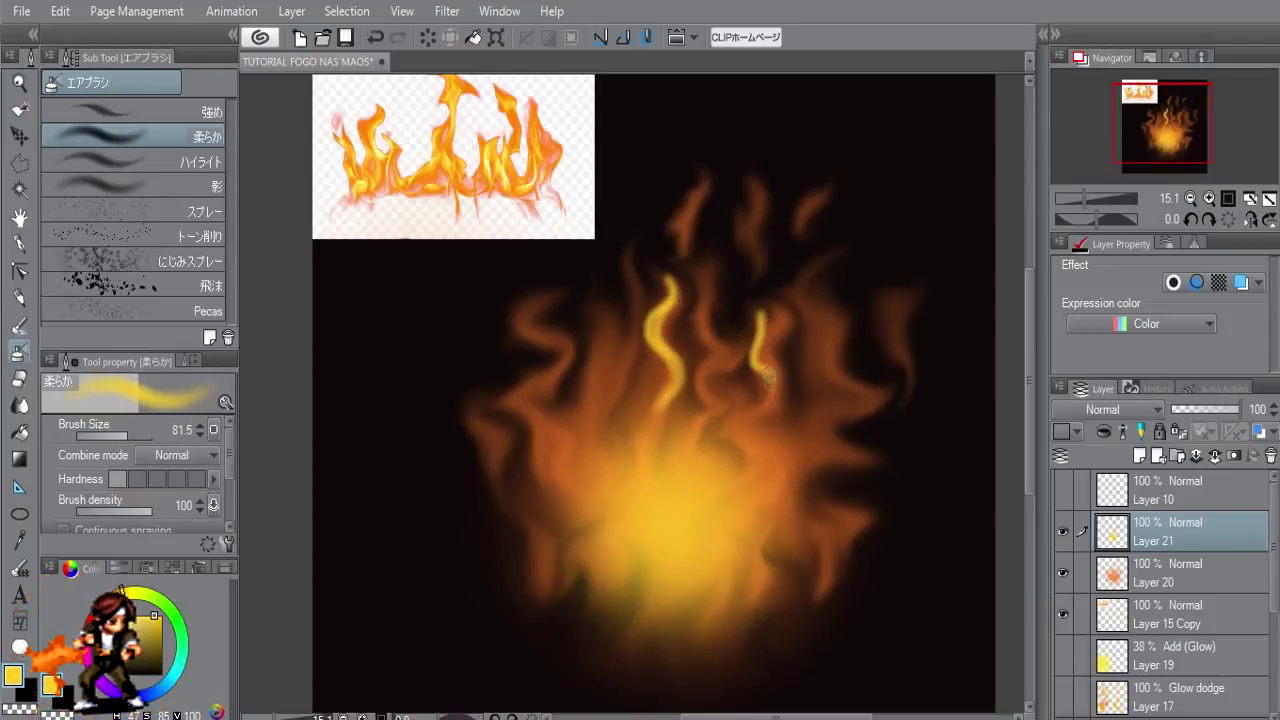
mouse_move(706, 278)
mouse_down()
mouse_move(698, 405)
mouse_move(742, 334)
mouse_up()
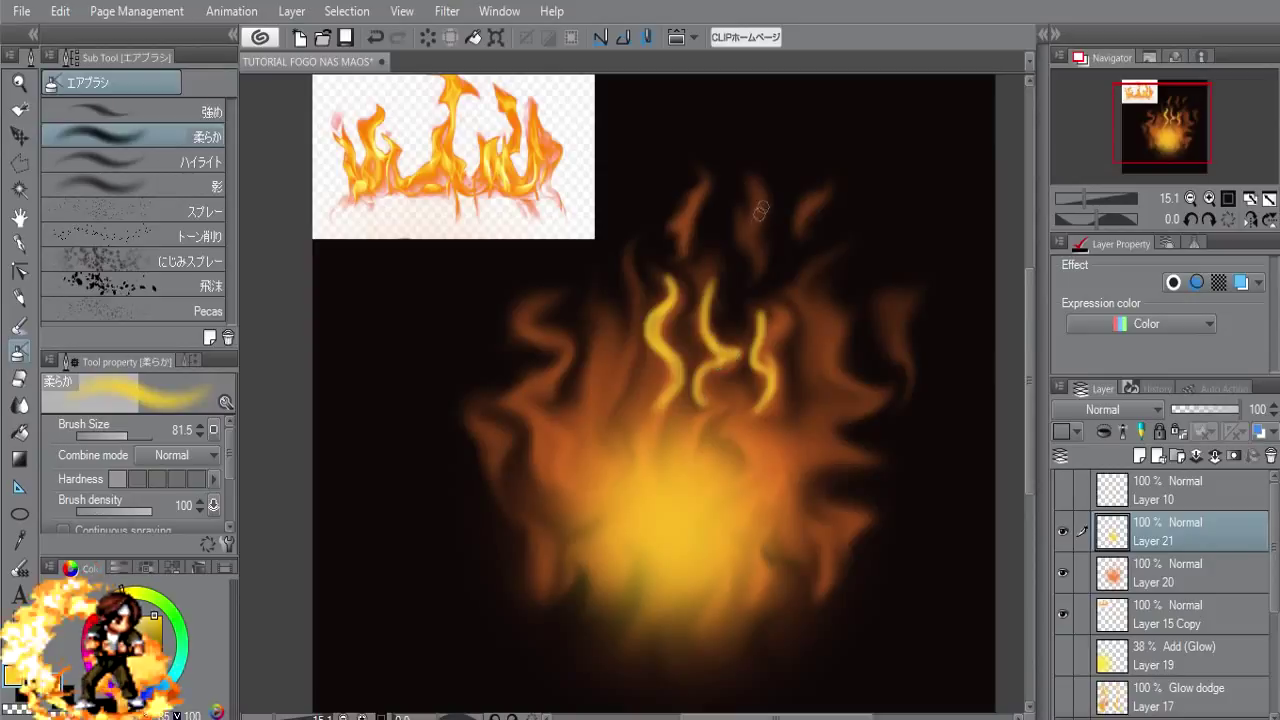
drag(758, 212, 754, 258)
drag(706, 179, 606, 452)
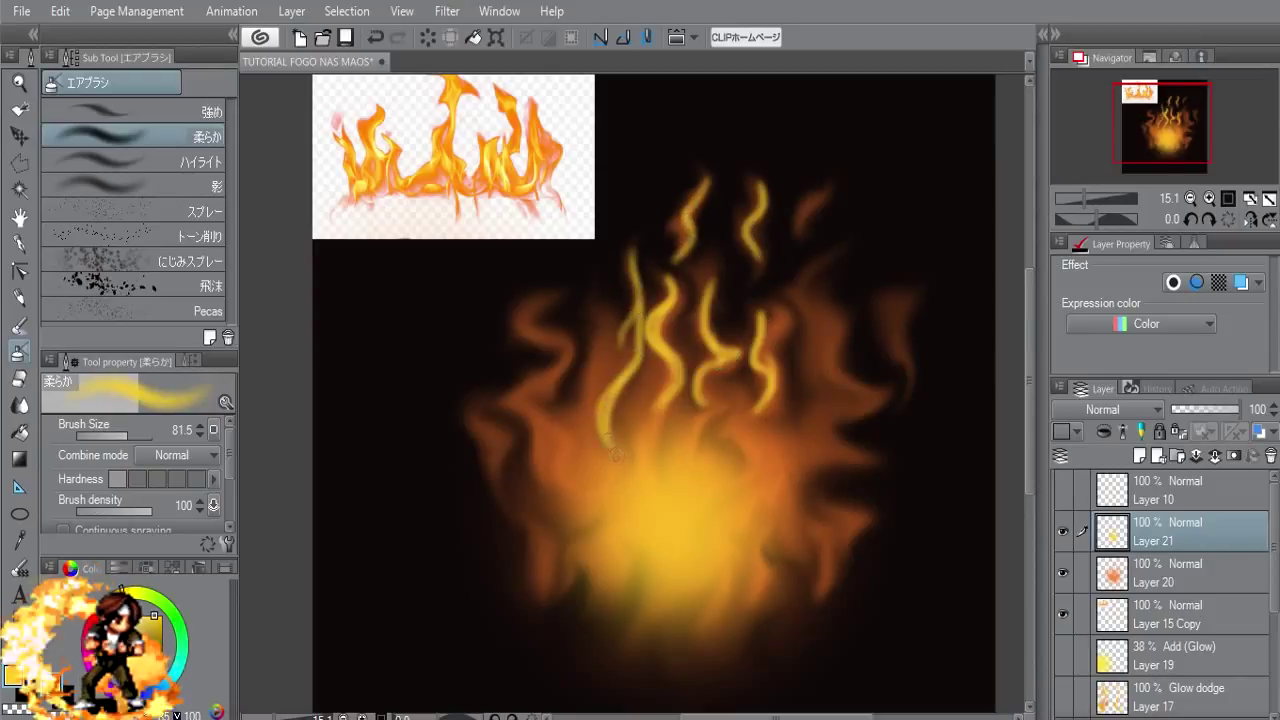
Step: Add wavy yellow streaks across the left, right, centre and lower-left flames
drag(540, 303, 522, 395)
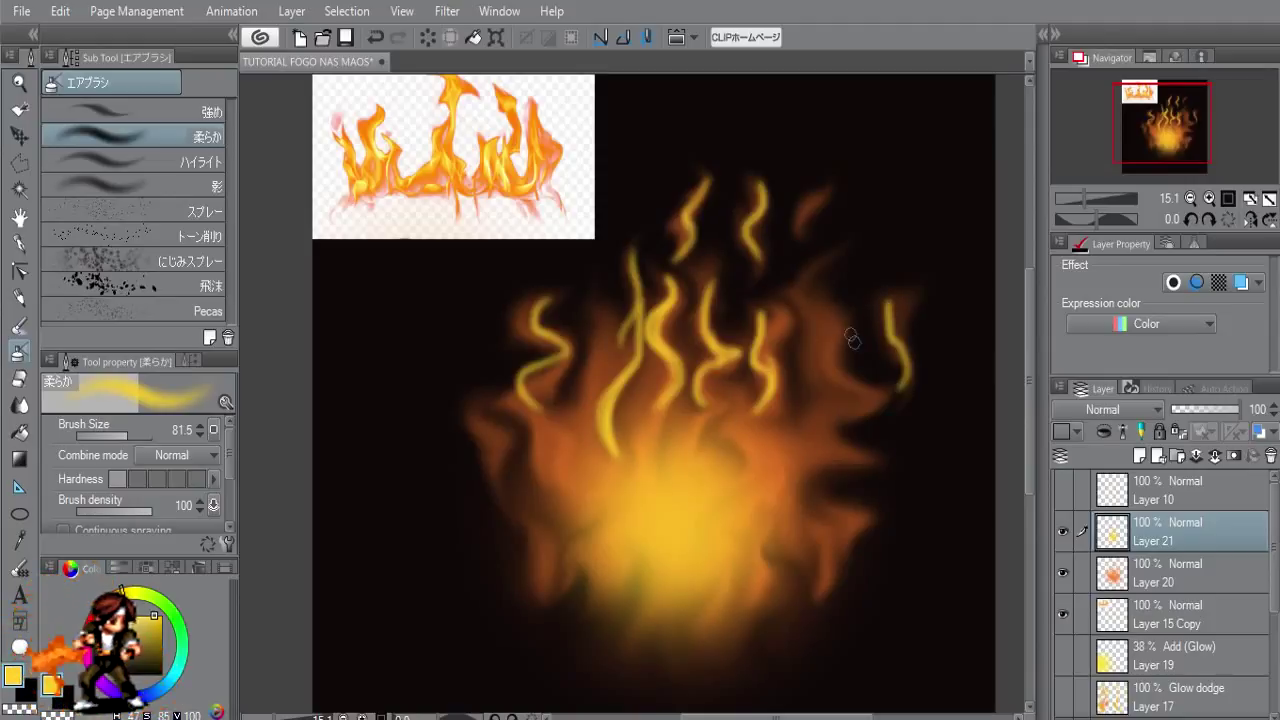
drag(832, 306, 871, 387)
drag(805, 292, 843, 243)
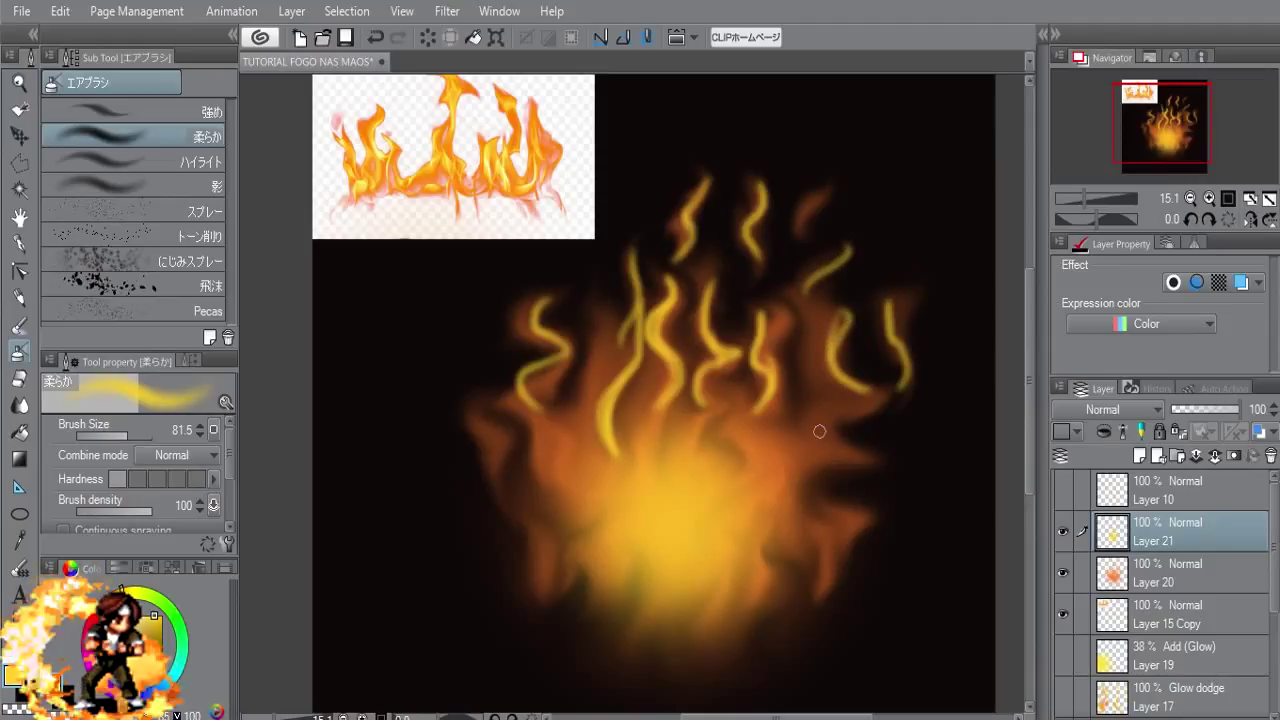
mouse_move(851, 446)
mouse_down()
mouse_move(790, 460)
mouse_move(800, 340)
mouse_up()
drag(562, 428, 610, 515)
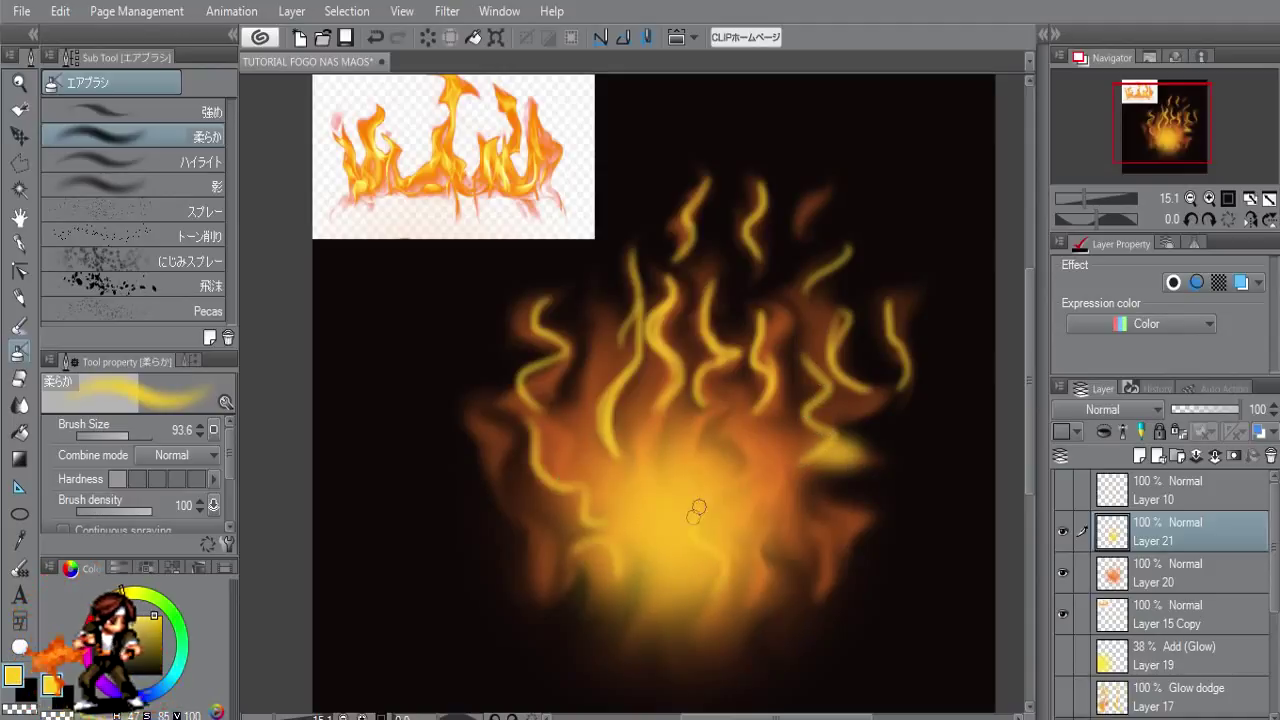
mouse_move(775, 530)
mouse_down()
mouse_move(735, 400)
mouse_move(712, 467)
mouse_up()
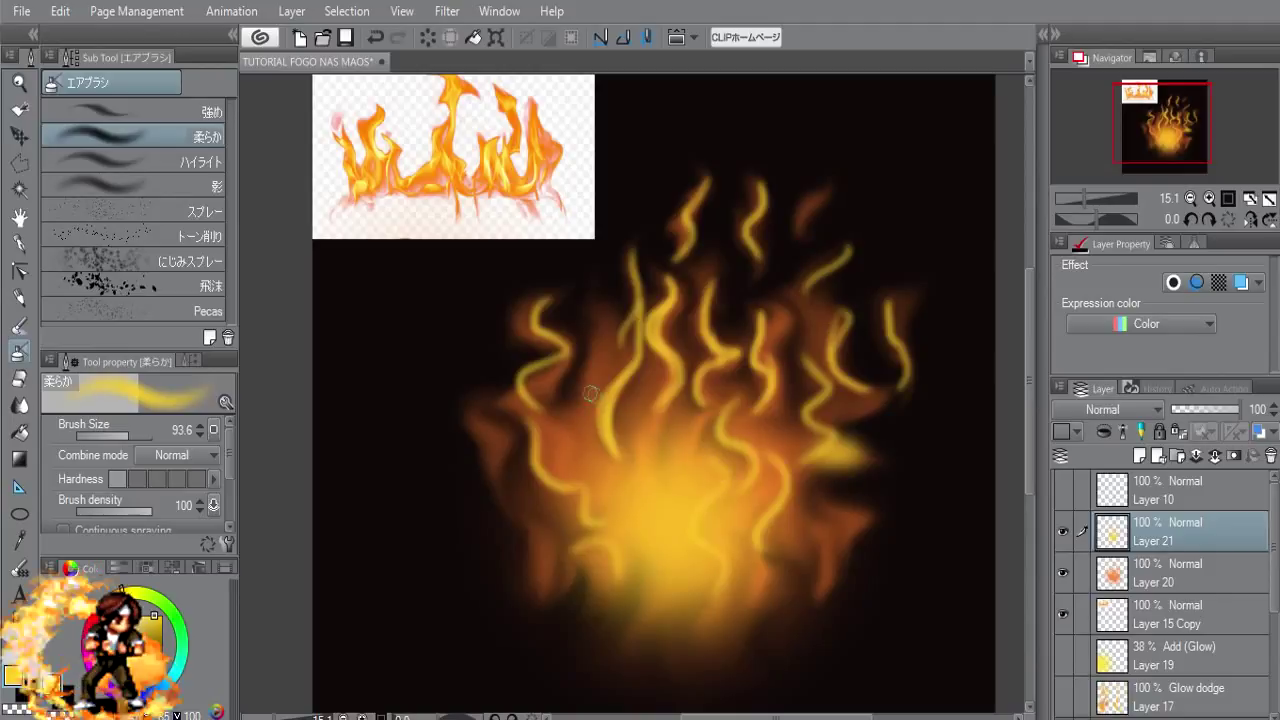
drag(591, 393, 610, 308)
drag(494, 414, 590, 452)
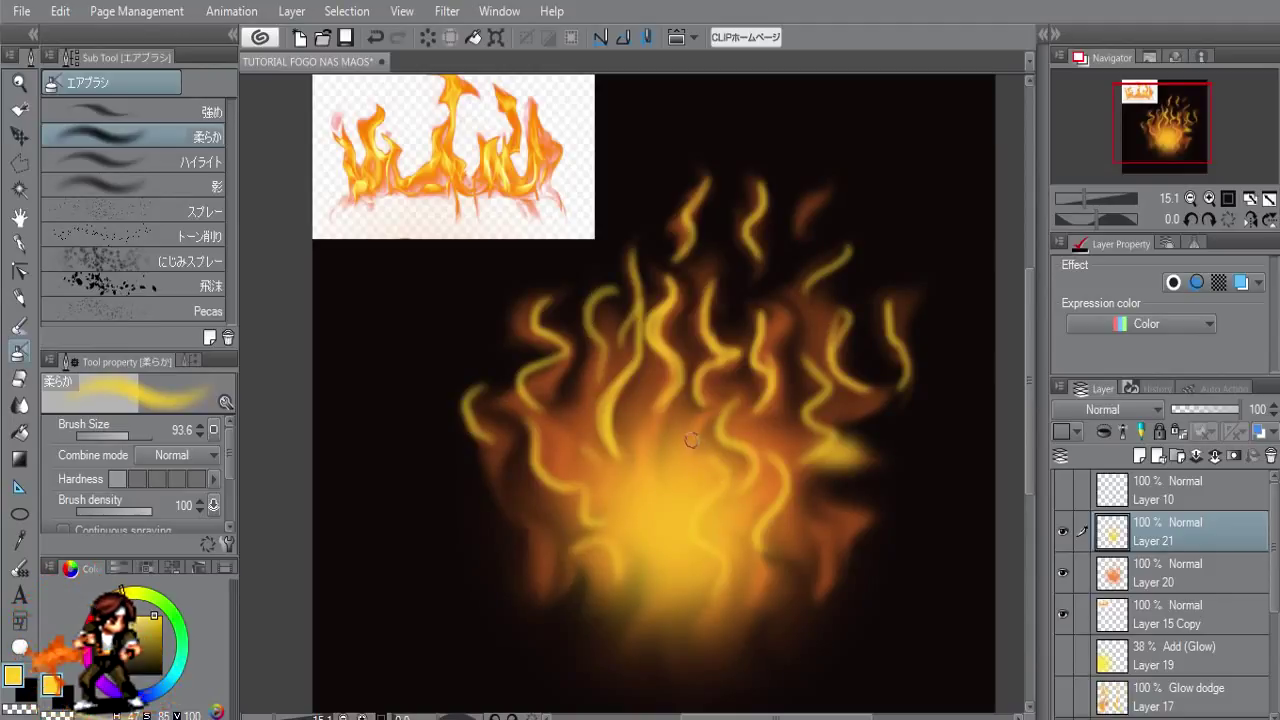
Step: Smudge the yellow wisps near the flame tops upward with the blend tool
key(j)
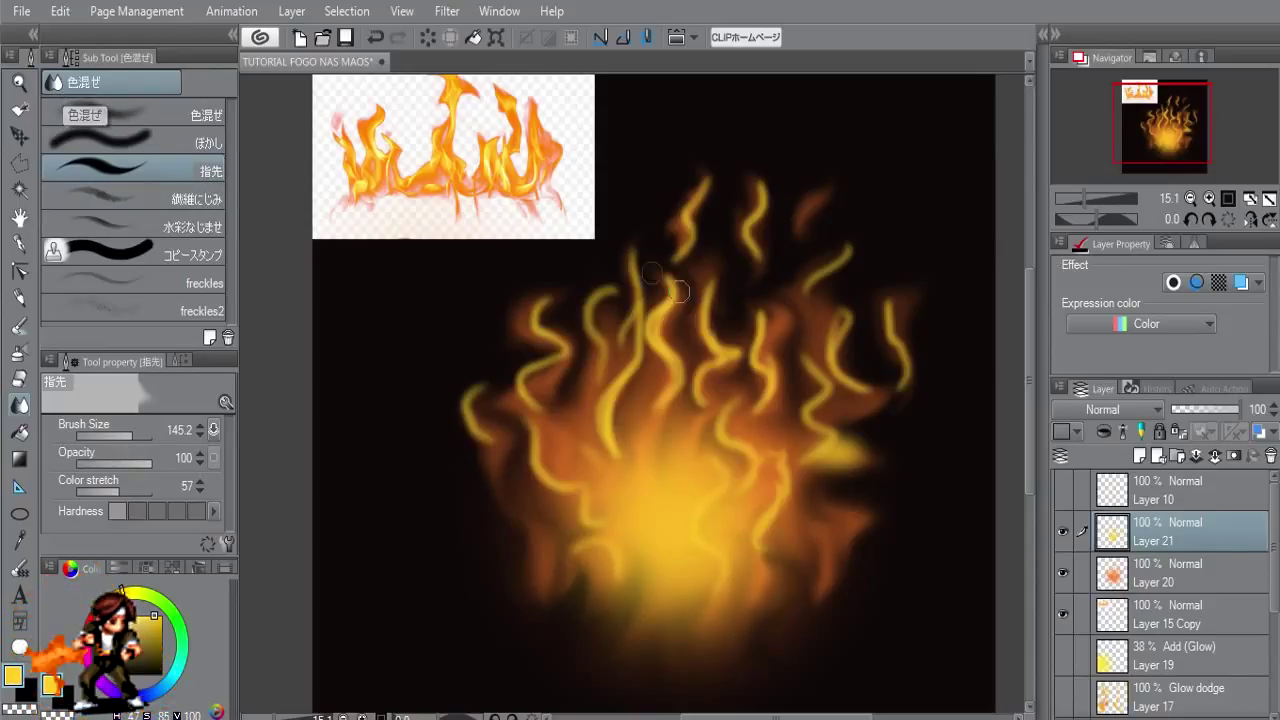
drag(636, 298, 625, 245)
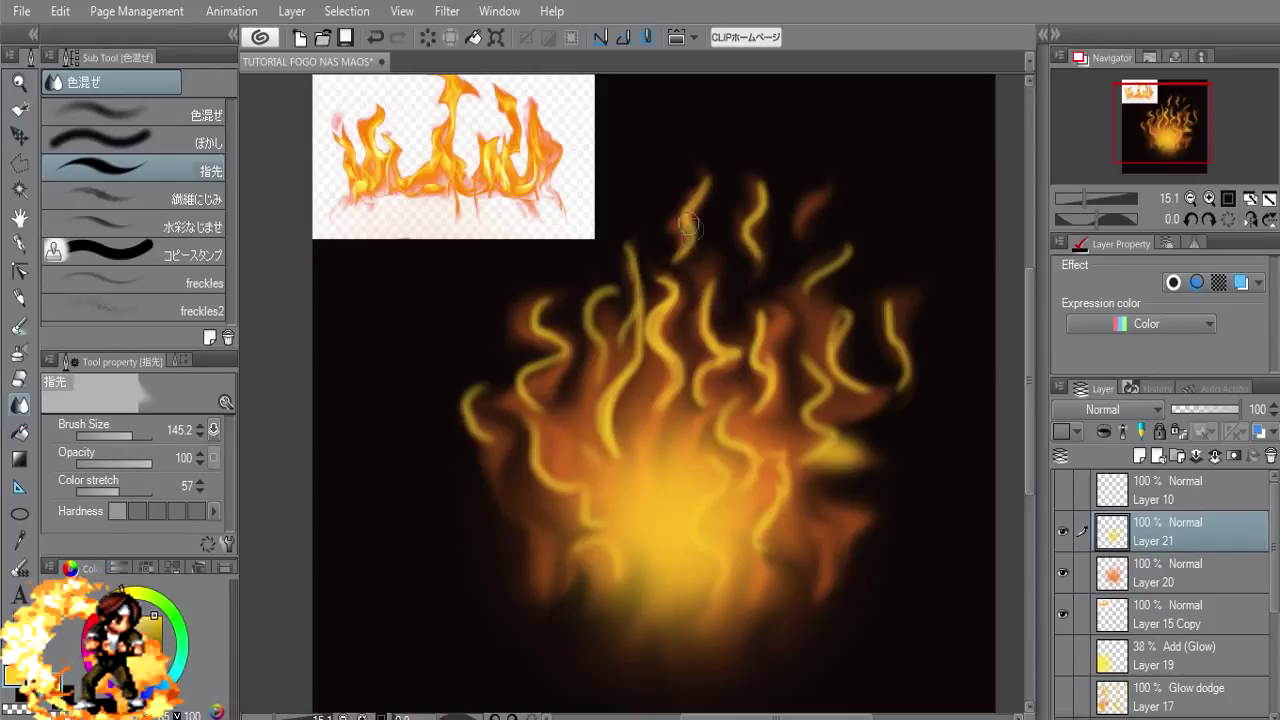
drag(760, 248, 771, 191)
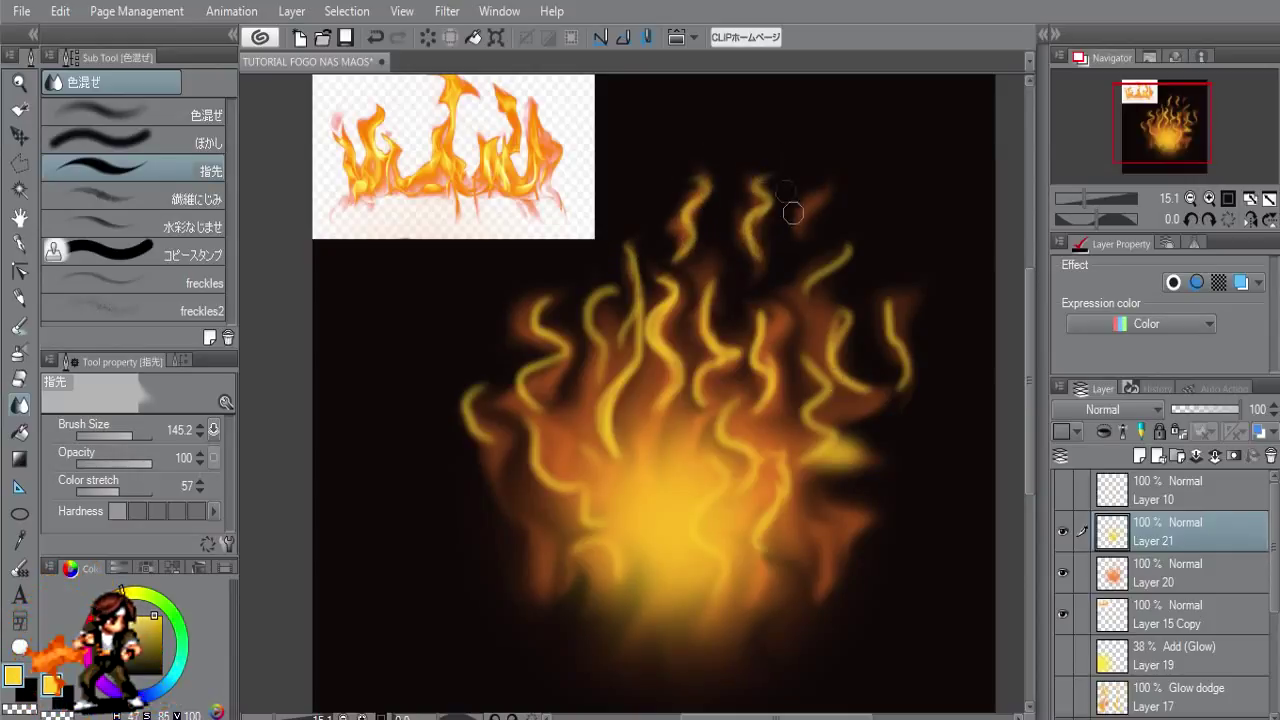
Step: Smear the yellow wisps up into the central, left and right orange flames with a larger smudge brush
drag(910, 384, 765, 338)
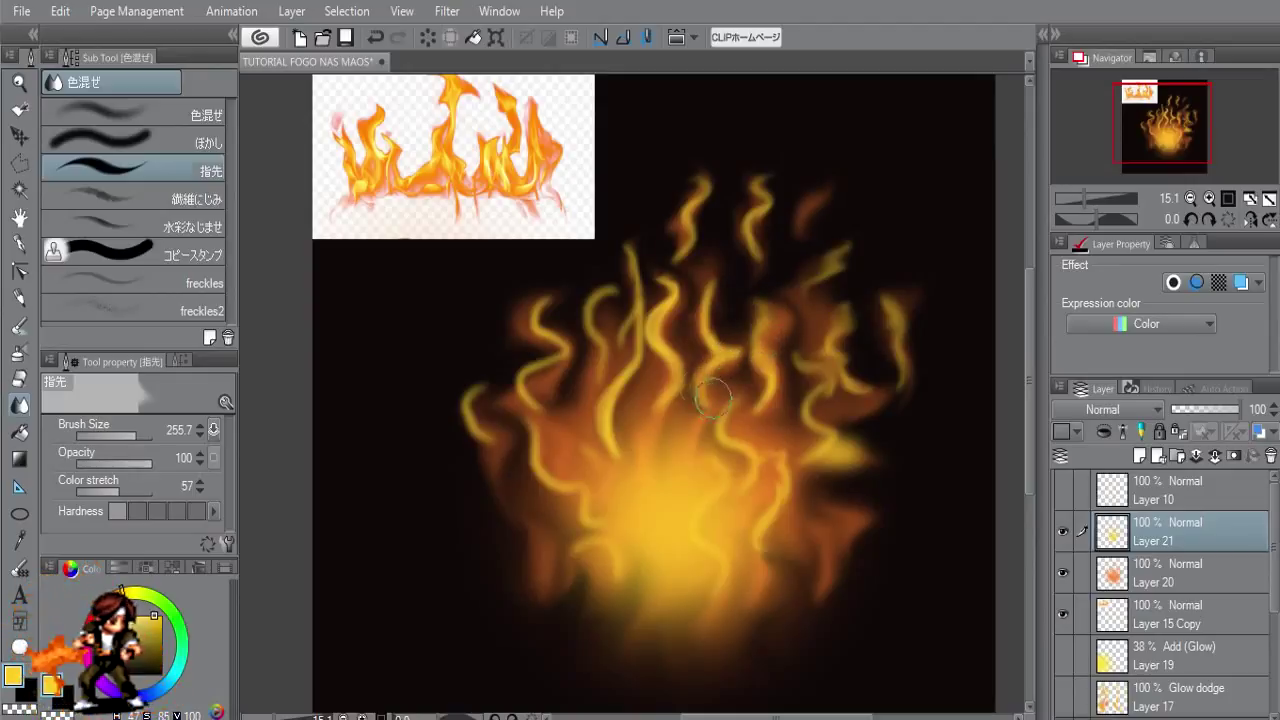
drag(676, 441, 724, 270)
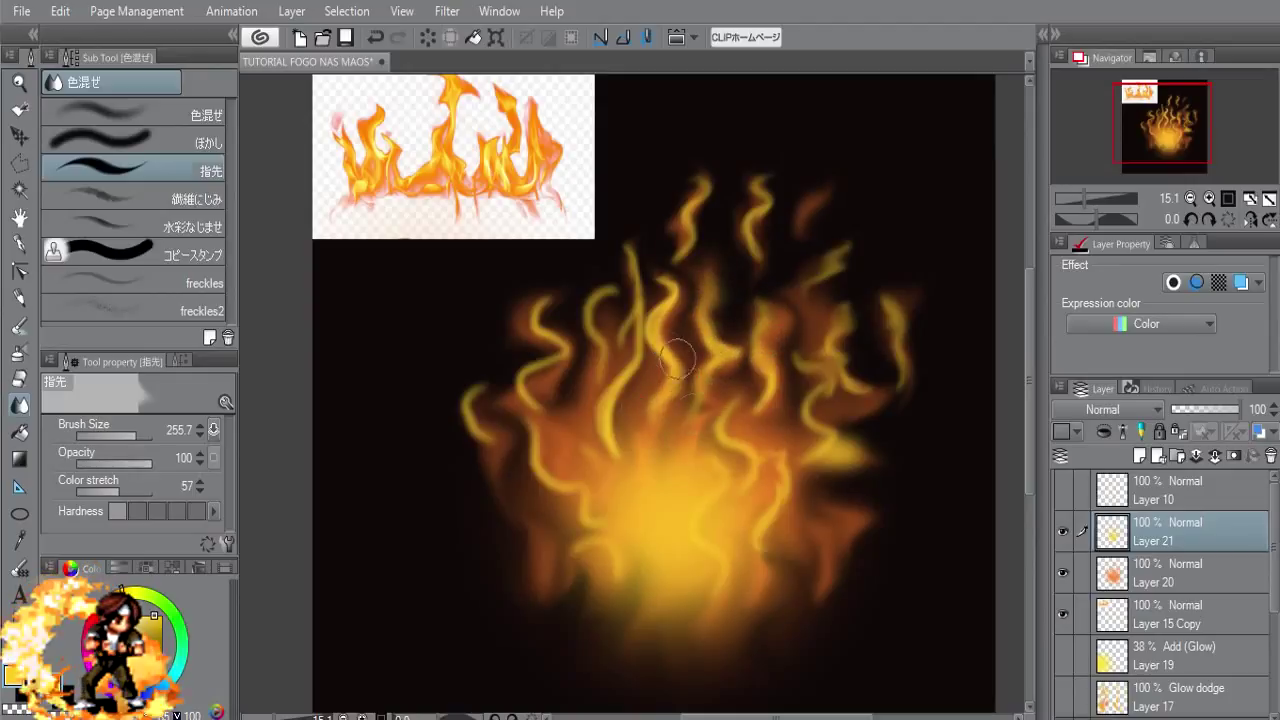
drag(652, 405, 640, 233)
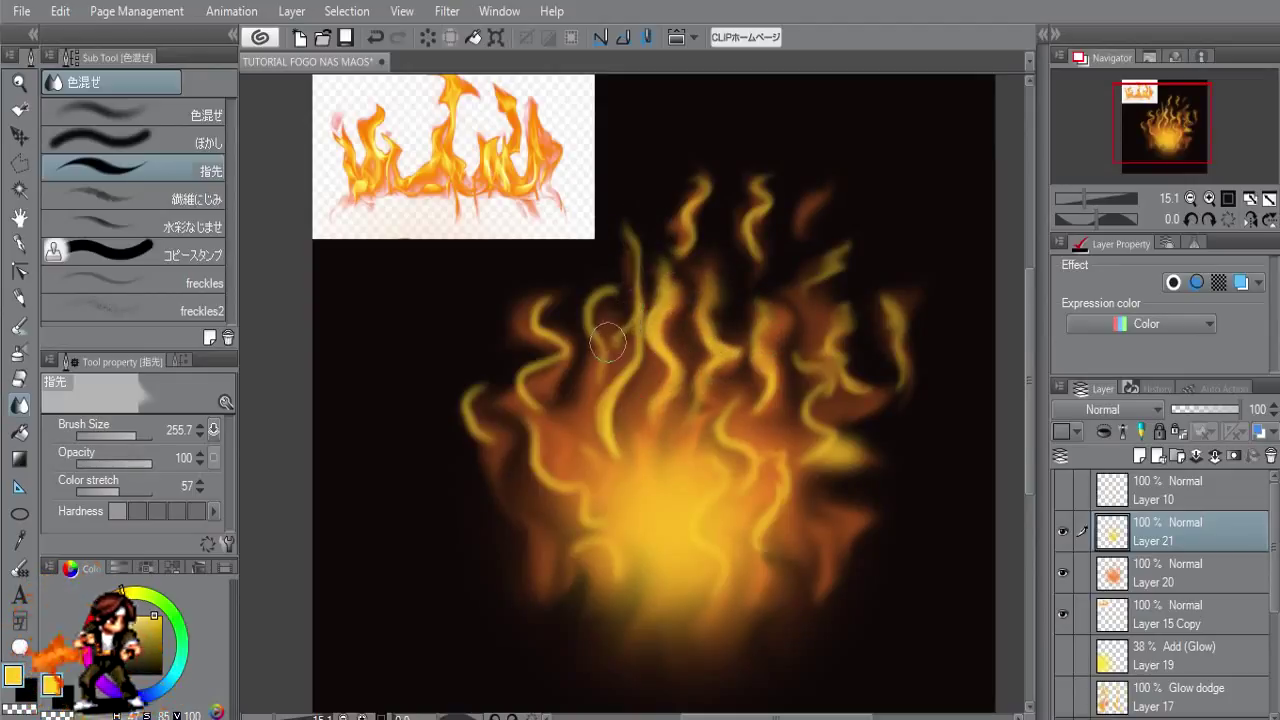
mouse_move(629, 571)
mouse_down()
mouse_move(485, 427)
mouse_move(494, 371)
mouse_up()
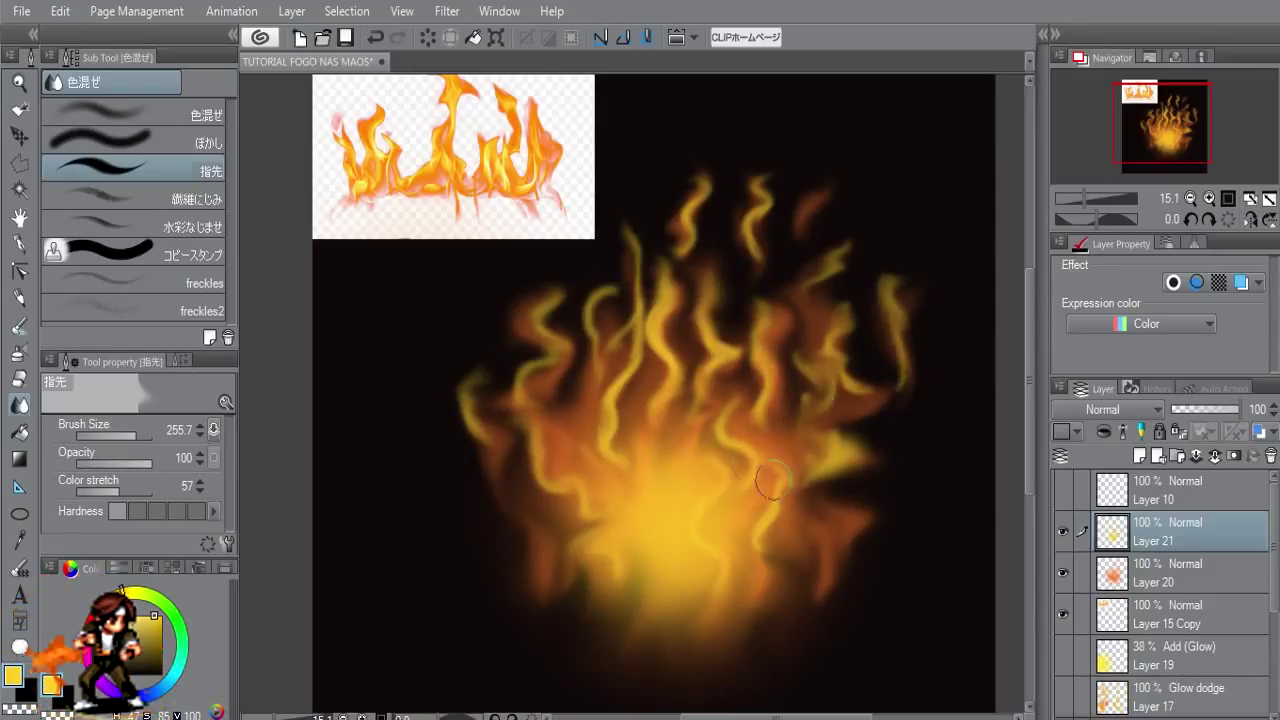
mouse_move(723, 494)
mouse_down()
mouse_move(759, 518)
mouse_move(709, 457)
mouse_move(737, 400)
mouse_move(700, 383)
mouse_up()
mouse_move(705, 455)
mouse_down()
mouse_move(715, 315)
mouse_move(660, 380)
mouse_move(668, 490)
mouse_move(694, 523)
mouse_move(594, 480)
mouse_move(563, 434)
mouse_move(630, 365)
mouse_move(614, 300)
mouse_move(645, 290)
mouse_move(617, 258)
mouse_move(657, 209)
mouse_move(634, 131)
mouse_move(691, 183)
mouse_move(646, 135)
mouse_move(766, 206)
mouse_move(769, 163)
mouse_move(803, 177)
mouse_move(712, 172)
mouse_move(766, 214)
mouse_move(686, 194)
mouse_move(666, 166)
mouse_up()
mouse_move(908, 310)
mouse_down()
mouse_move(814, 394)
mouse_move(829, 451)
mouse_move(874, 426)
mouse_up()
Step: Add Layer 22 above Layer 21 and set its blending mode to Glow dodge
click(1139, 456)
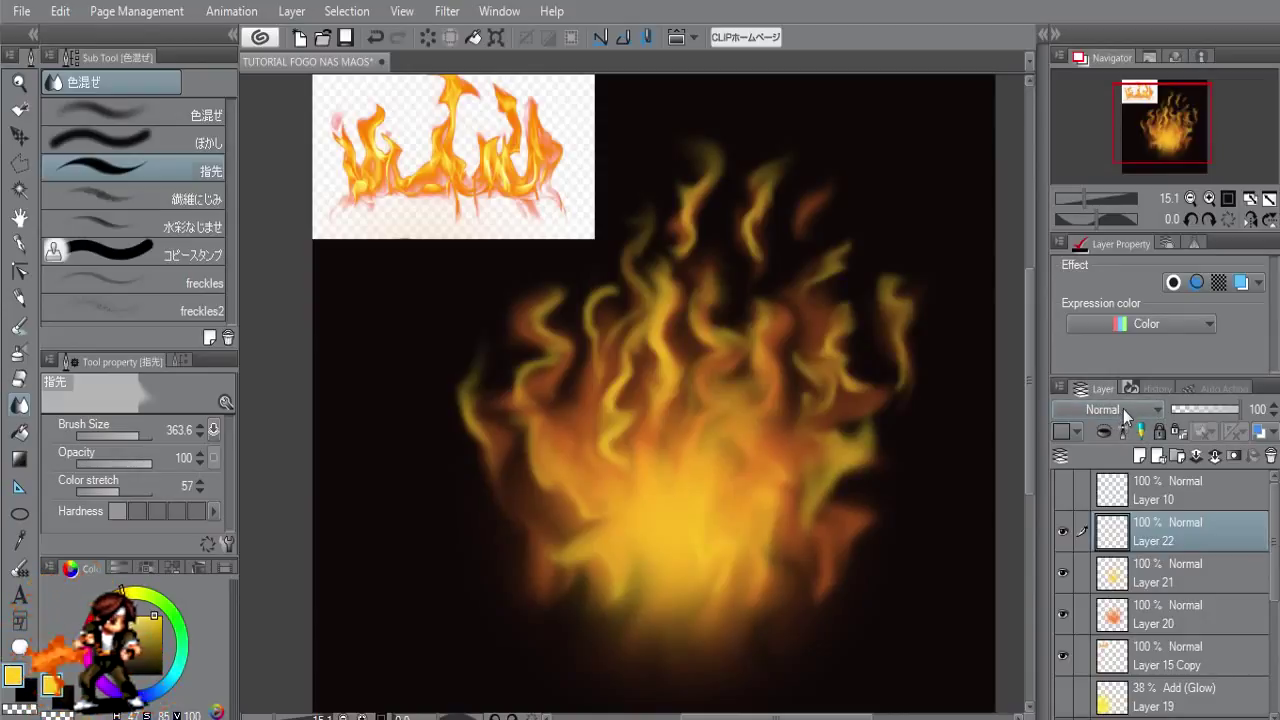
click(1123, 409)
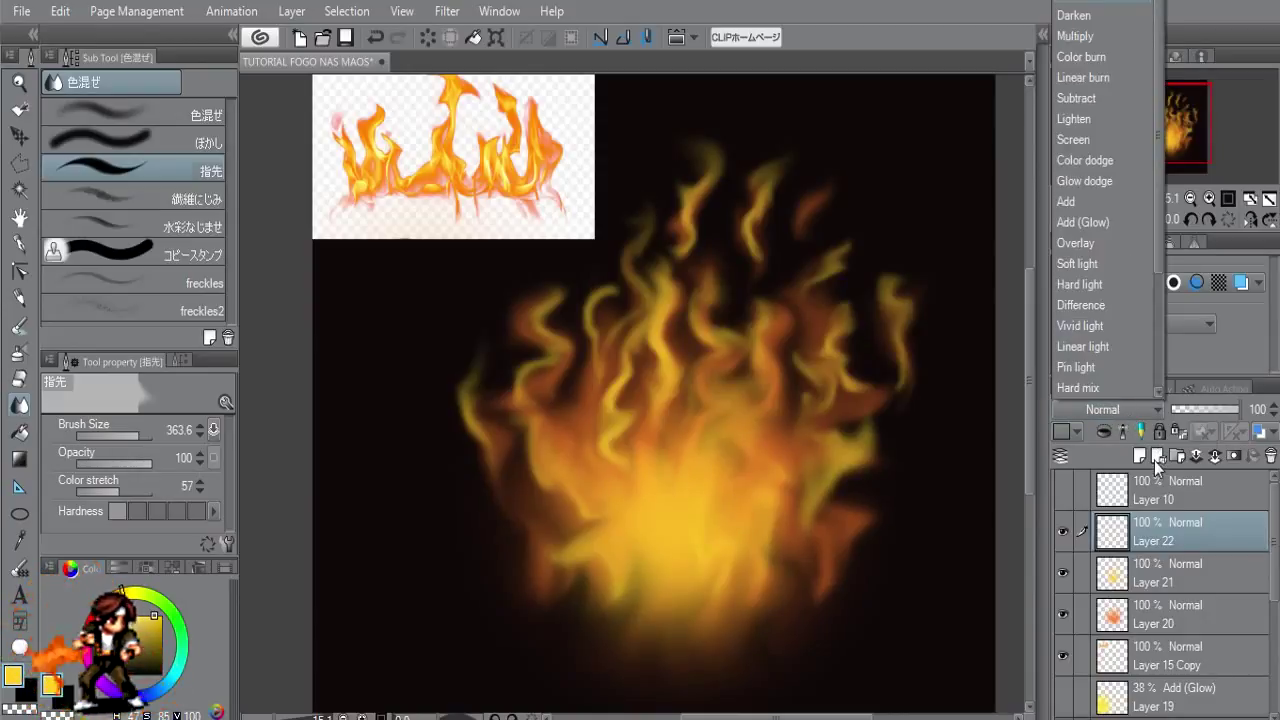
click(1104, 183)
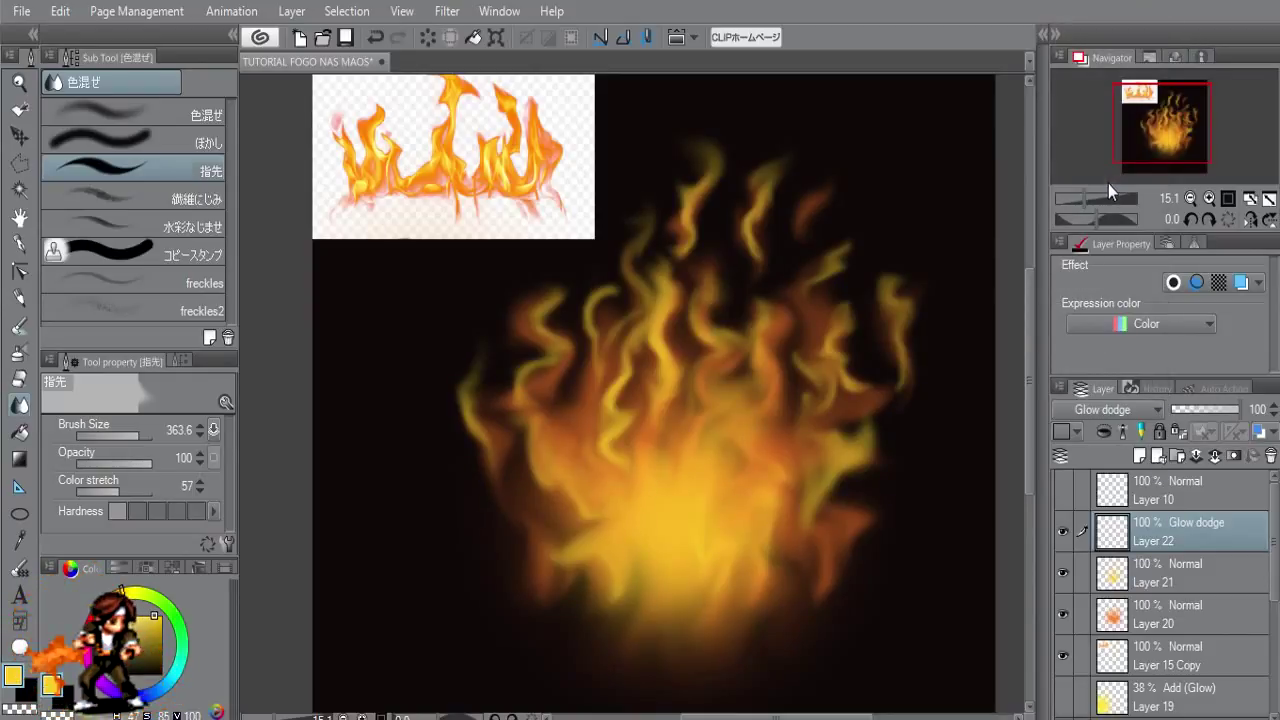
key(b)
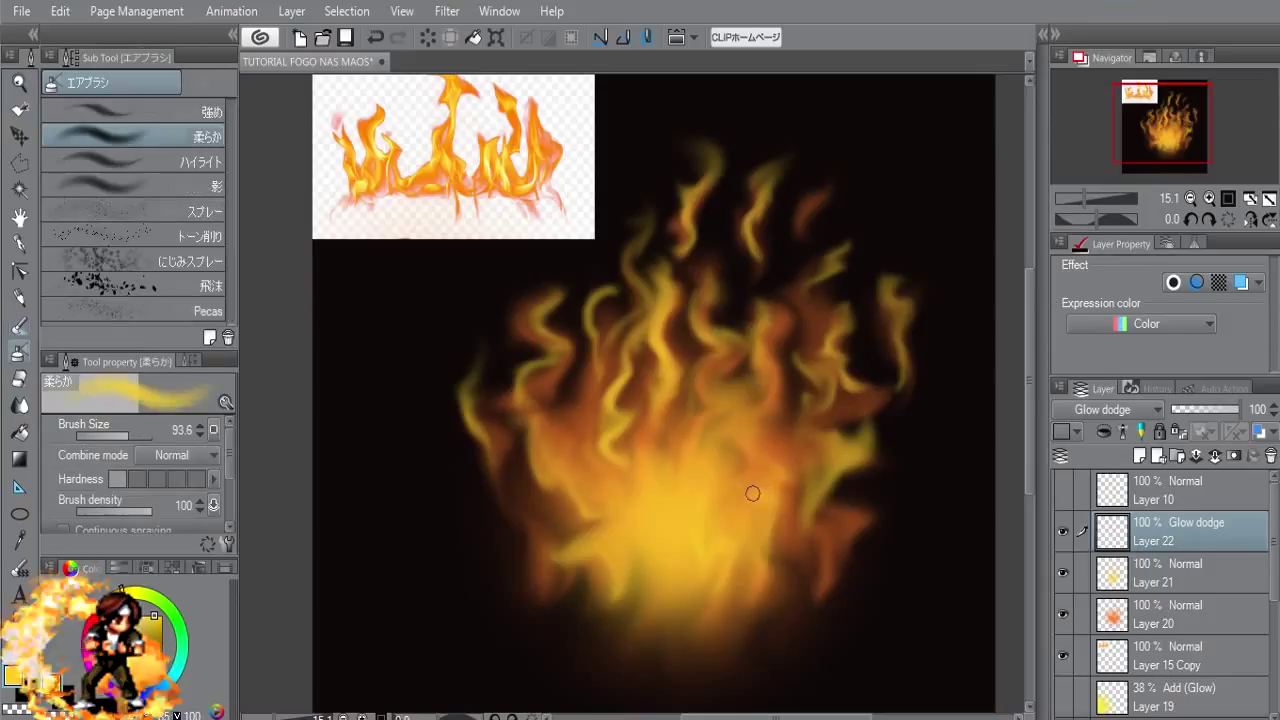
Step: Airbrush glow over the fire's middle and brighten the centre and right flame tongues
mouse_move(743, 491)
mouse_down()
mouse_move(817, 286)
mouse_move(843, 420)
mouse_up()
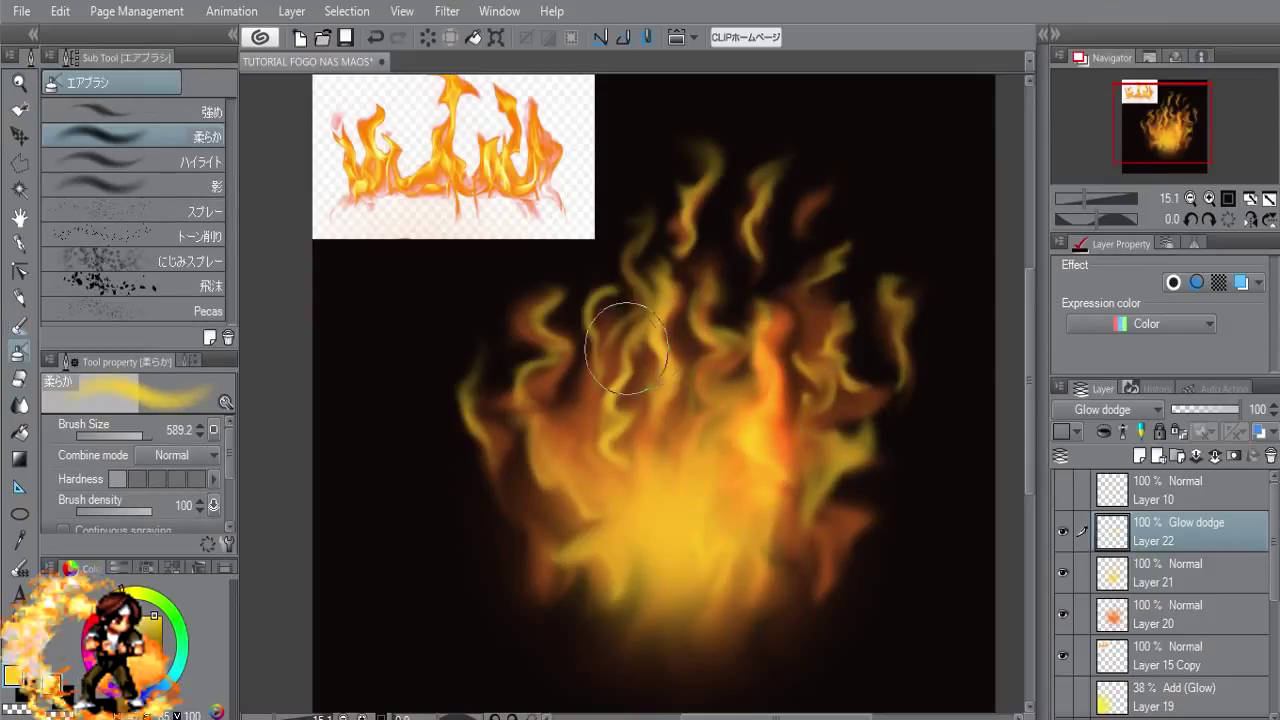
mouse_move(586, 345)
mouse_down()
mouse_move(580, 425)
mouse_move(634, 508)
mouse_move(686, 551)
mouse_move(720, 528)
mouse_move(701, 517)
mouse_move(765, 537)
mouse_up()
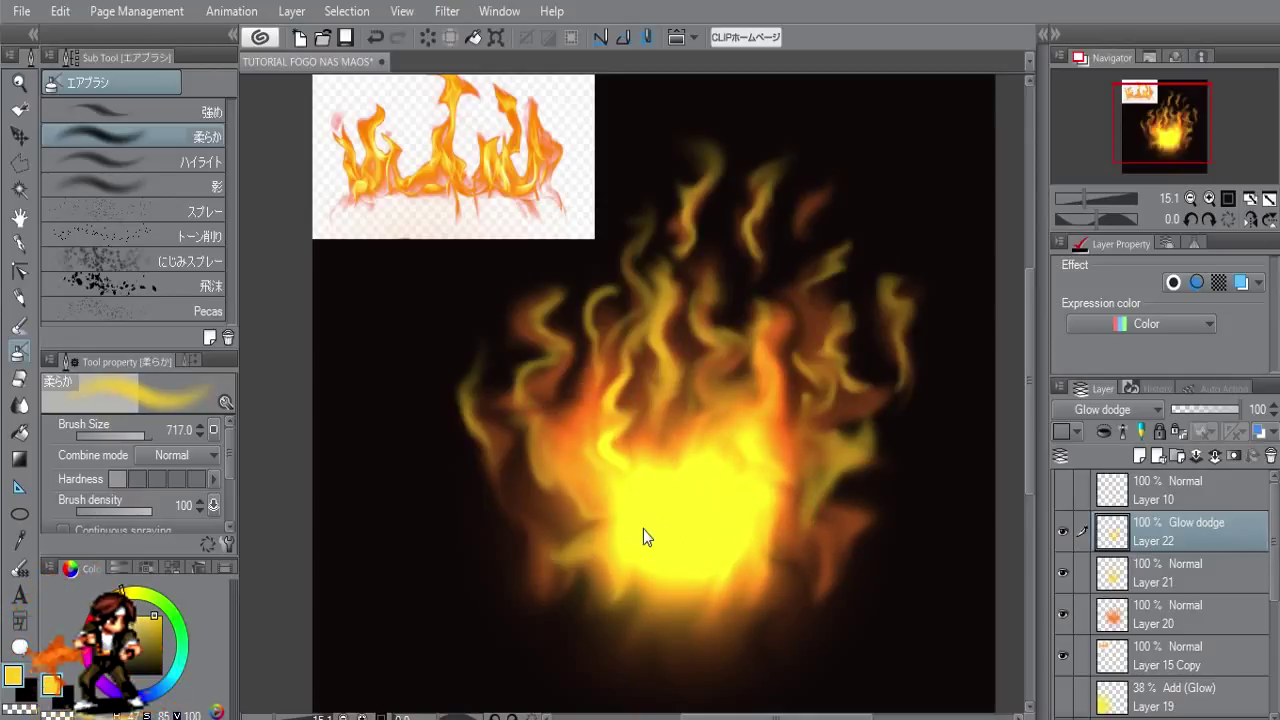
mouse_move(646, 534)
mouse_down()
mouse_move(637, 506)
mouse_move(571, 451)
mouse_move(533, 315)
mouse_up()
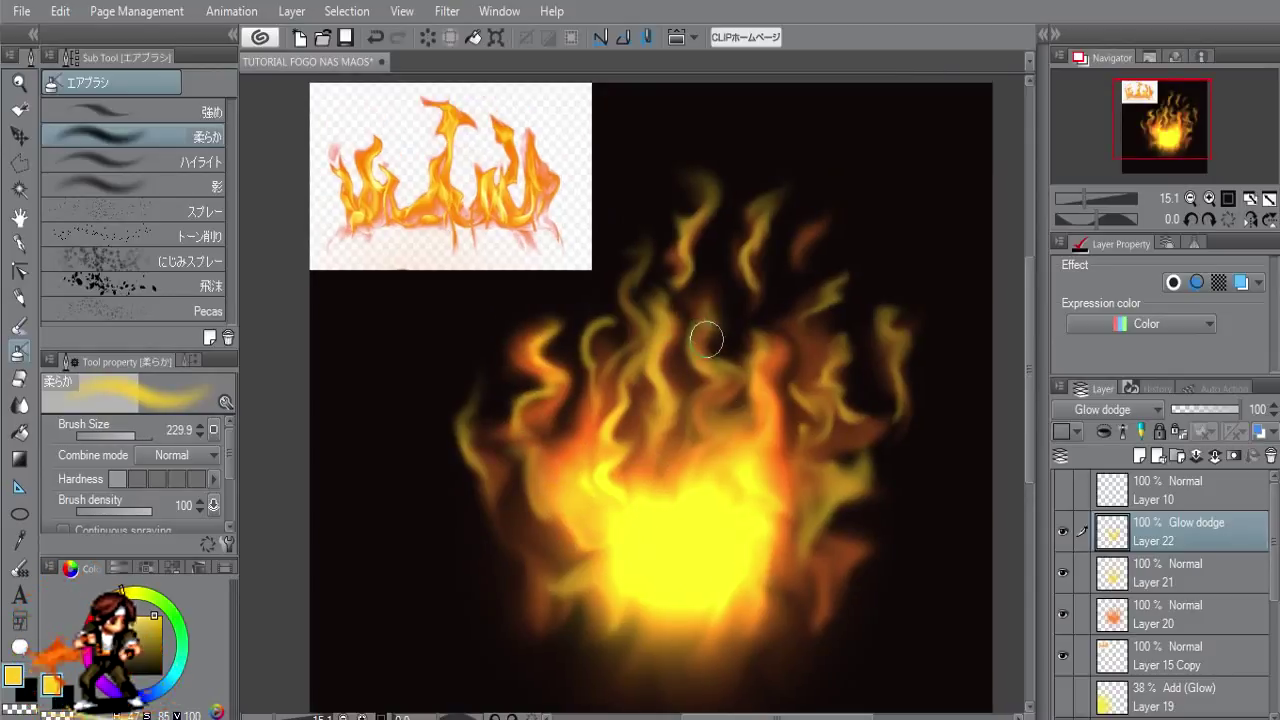
drag(651, 347, 640, 450)
drag(834, 366, 845, 440)
drag(900, 320, 895, 410)
drag(833, 290, 833, 302)
Step: Brighten the upper, left and right flame tongues, then sweep the fireball's lower edge
drag(771, 194, 757, 266)
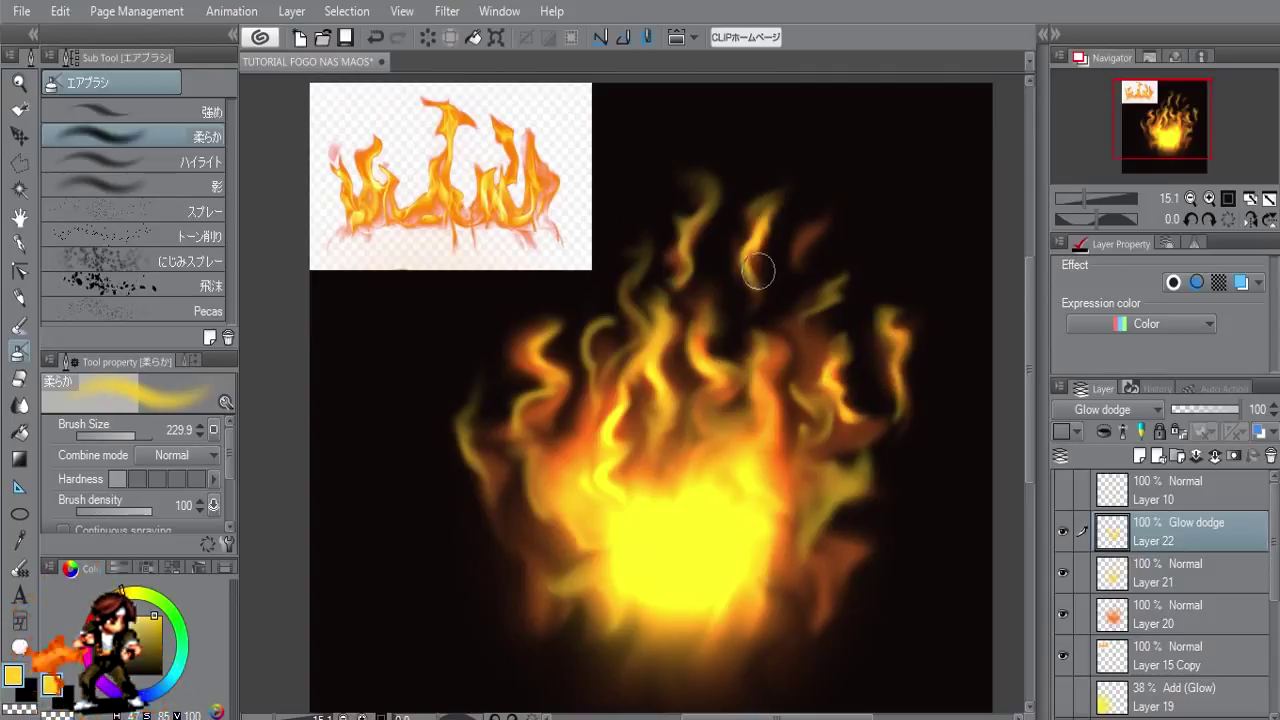
drag(840, 271, 835, 315)
drag(726, 206, 689, 269)
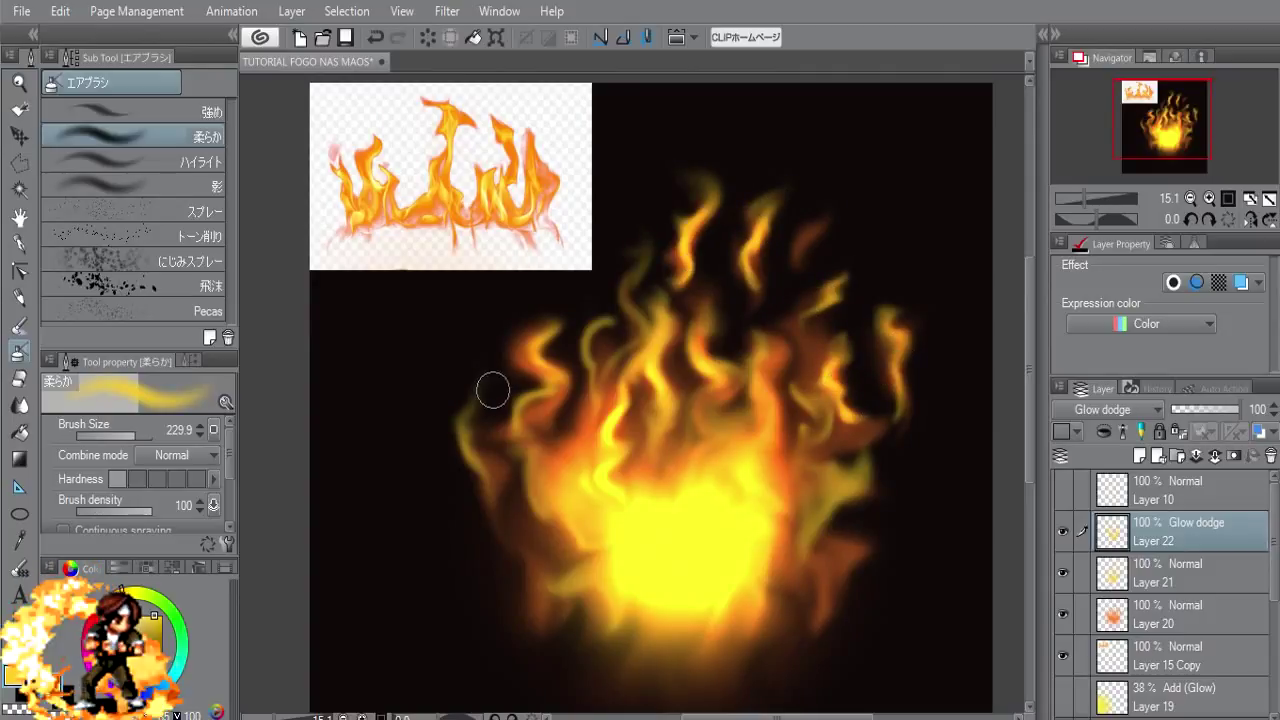
drag(491, 386, 486, 472)
drag(539, 397, 530, 480)
drag(560, 560, 575, 600)
drag(810, 540, 866, 443)
mouse_move(863, 531)
mouse_down()
mouse_move(814, 634)
mouse_move(780, 651)
mouse_move(570, 640)
mouse_move(509, 543)
mouse_move(566, 660)
mouse_up()
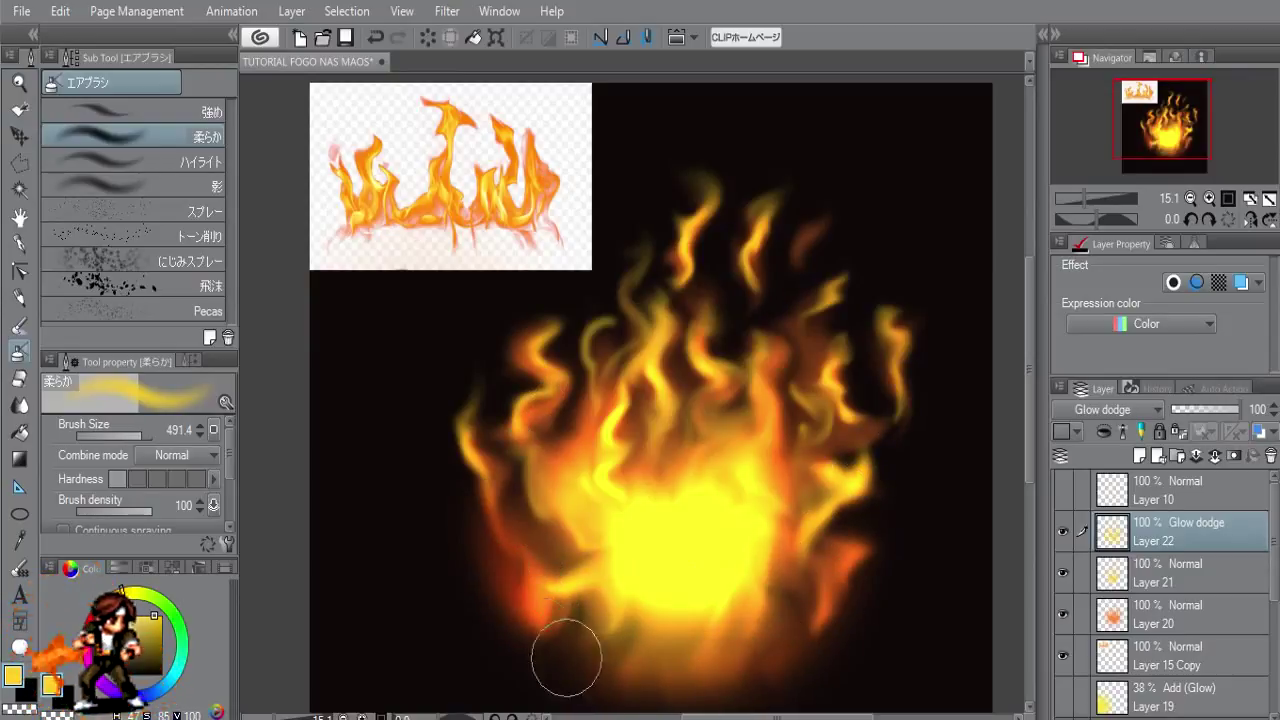
mouse_move(729, 686)
mouse_down()
mouse_move(878, 528)
mouse_move(857, 514)
mouse_move(765, 597)
mouse_up()
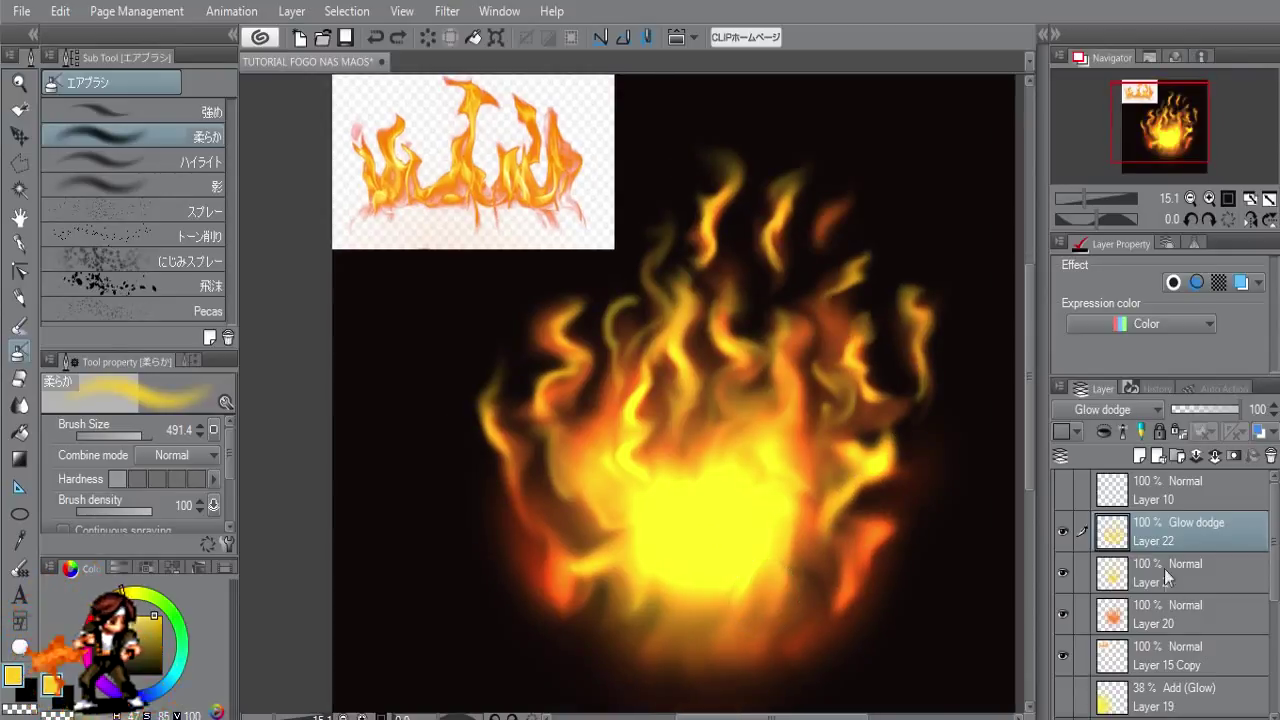
Step: Add Layer 23 above the Glow dodge layer and set it to Add (Glow)
click(1139, 456)
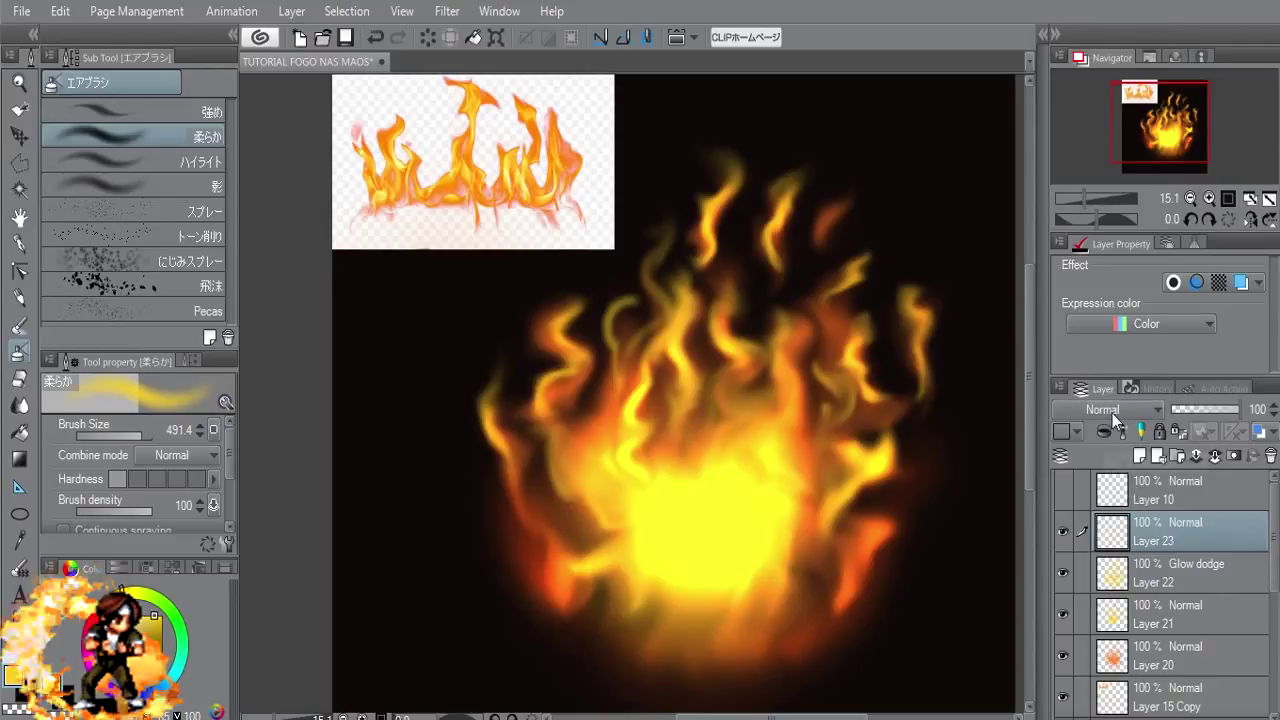
click(1112, 410)
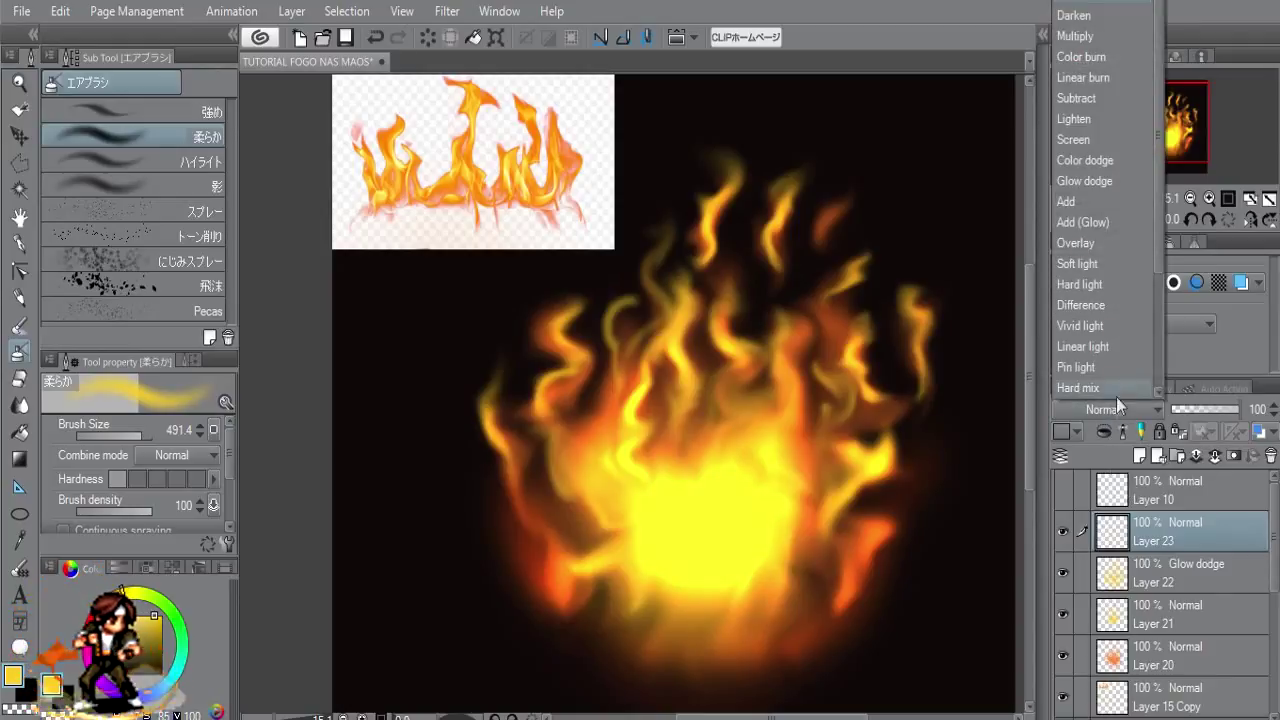
click(1110, 224)
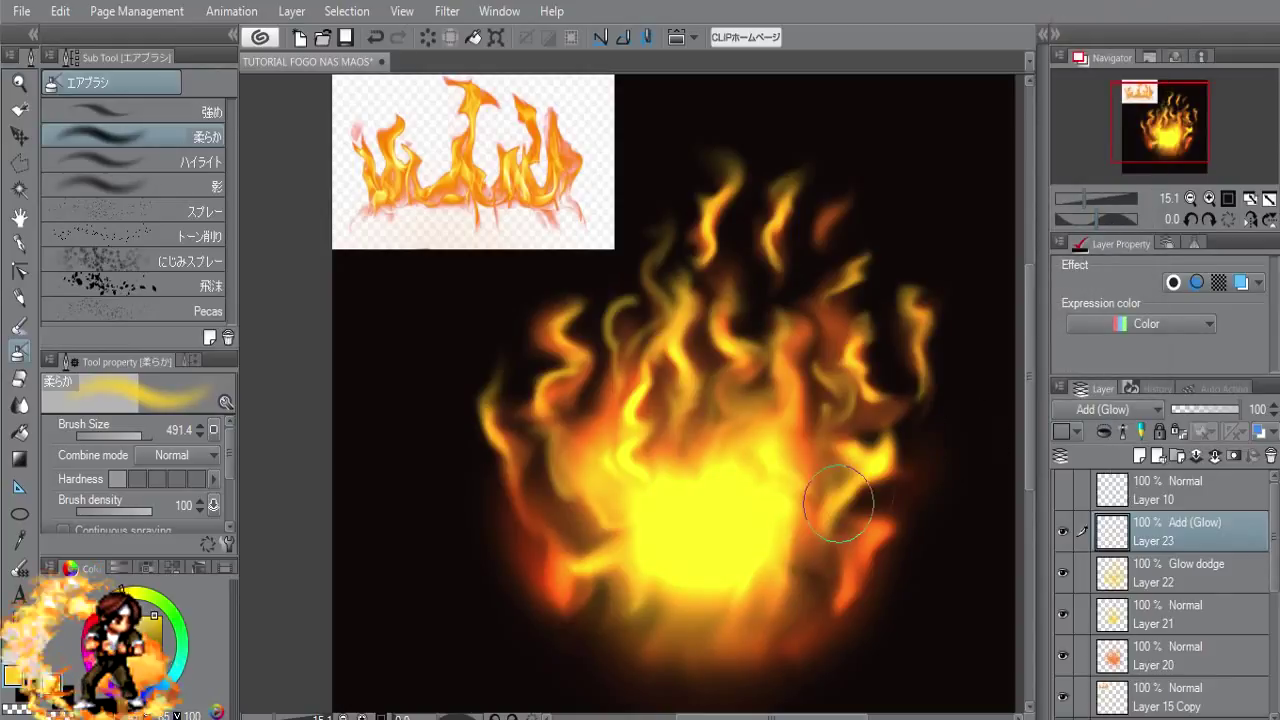
Step: Try pale yellow glow strokes over the fire with a large airbrush, then undo them
drag(736, 458, 760, 480)
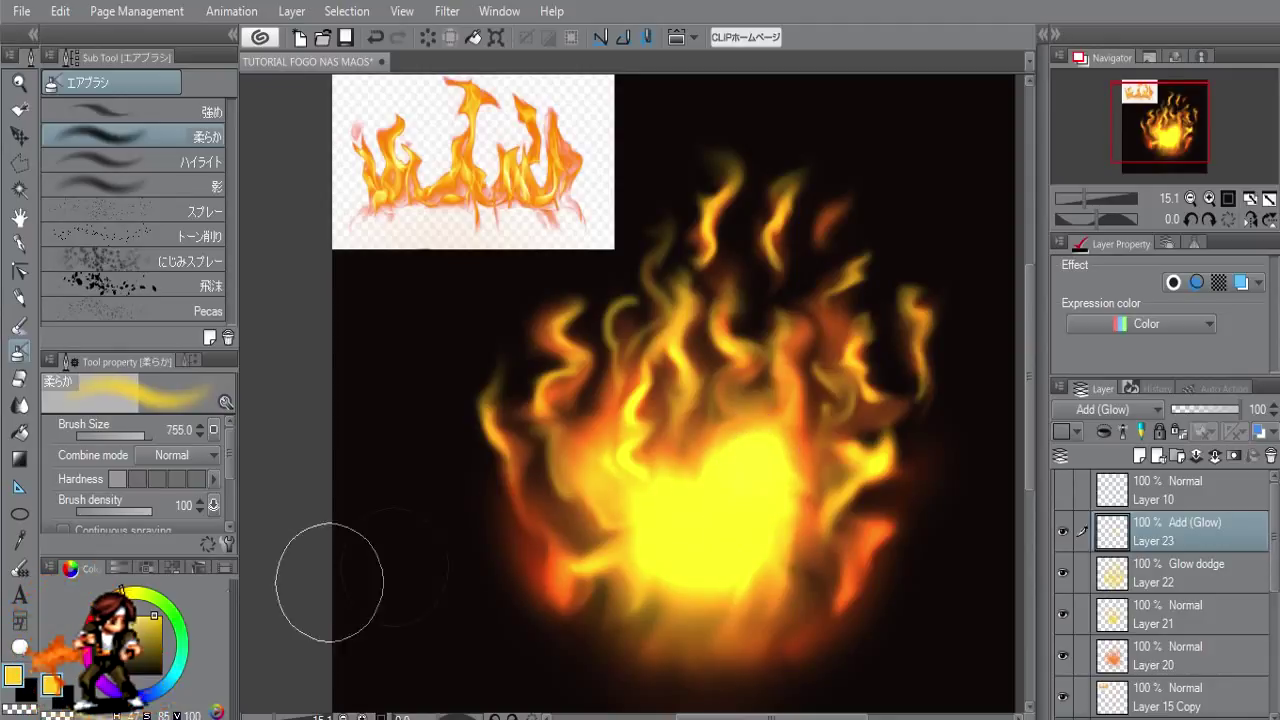
click(148, 616)
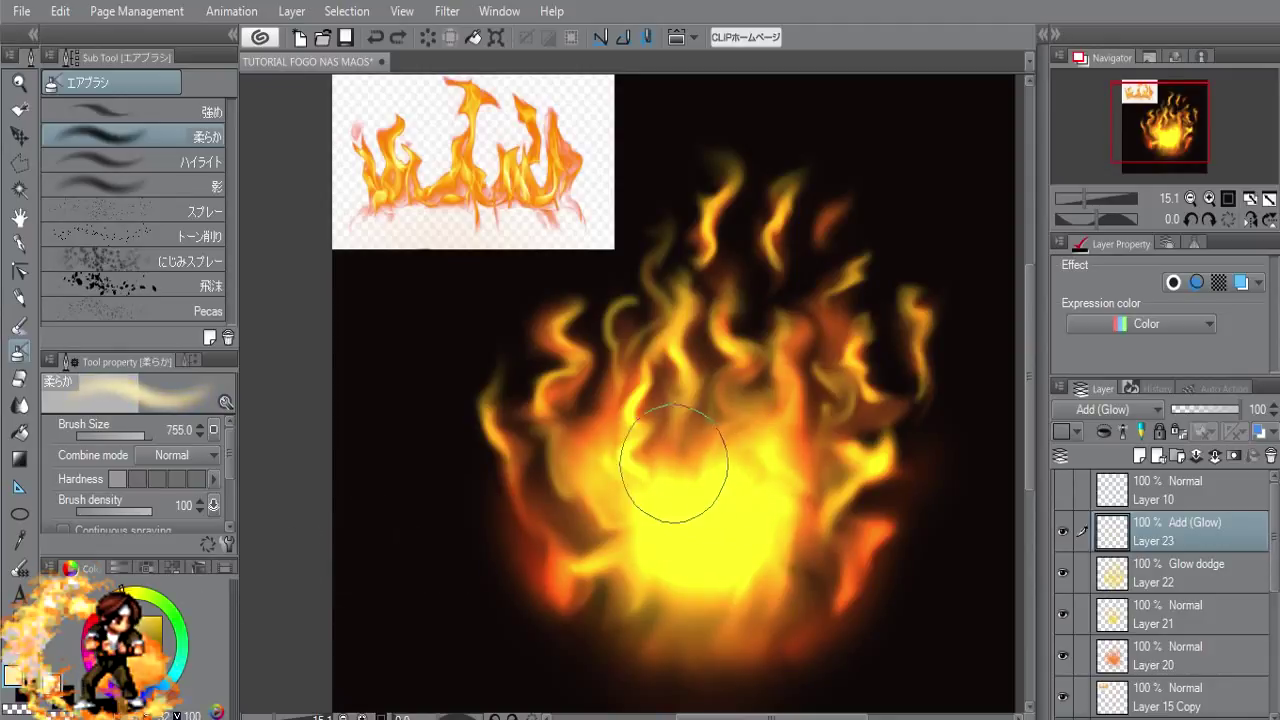
mouse_move(674, 457)
mouse_down()
mouse_move(676, 573)
mouse_move(780, 500)
mouse_move(749, 429)
mouse_move(743, 471)
mouse_up()
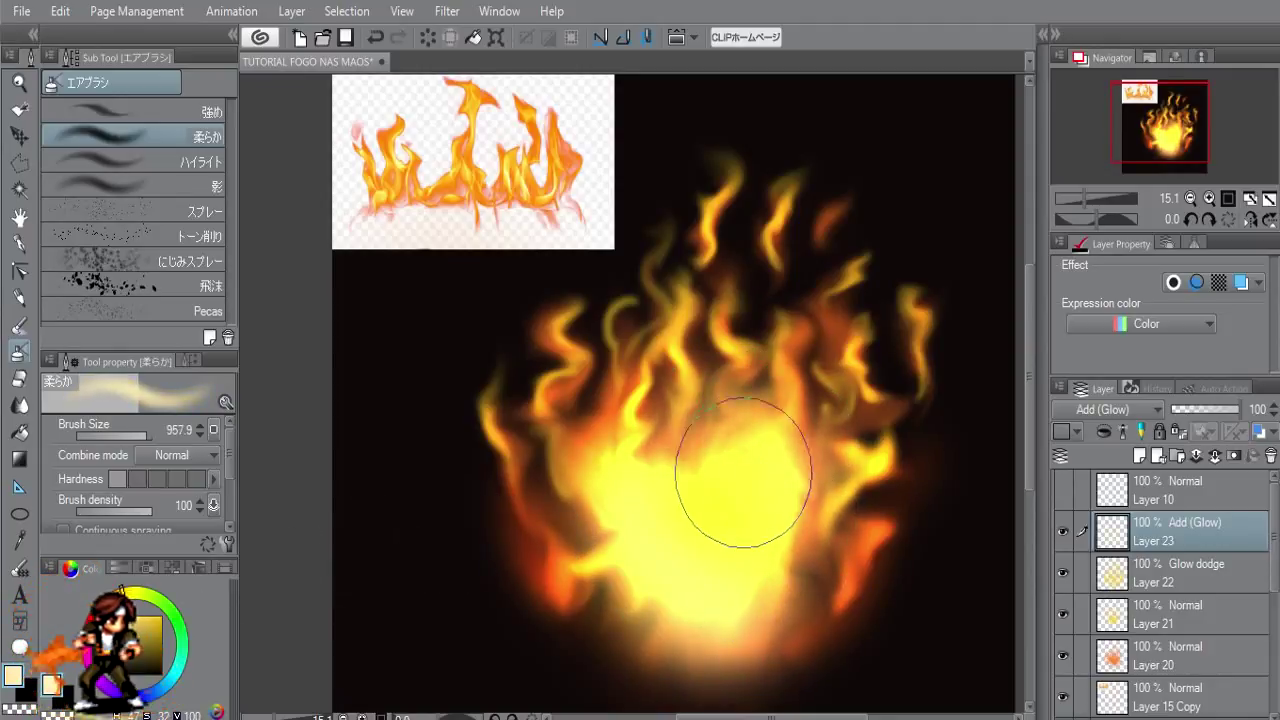
mouse_move(722, 413)
mouse_down()
mouse_move(742, 562)
mouse_move(760, 503)
mouse_move(732, 419)
mouse_move(757, 557)
mouse_move(614, 514)
mouse_move(851, 414)
mouse_up()
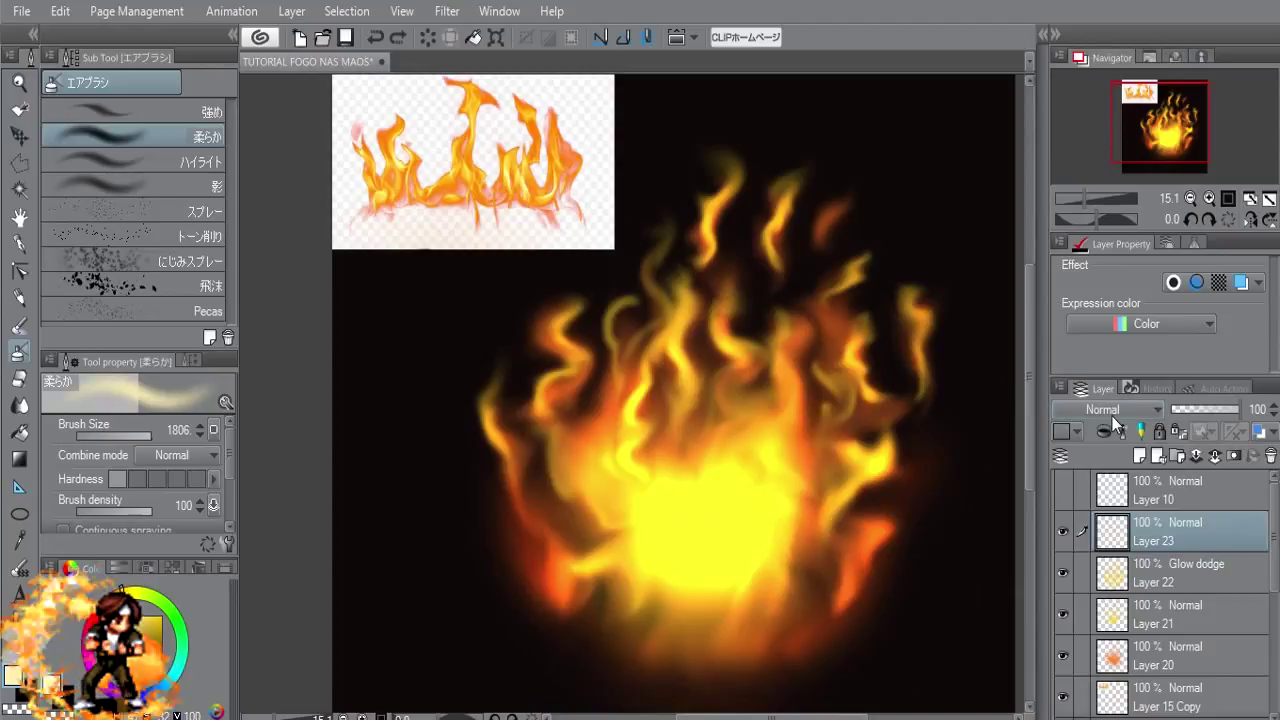
key(ctrl+z)
key(g)
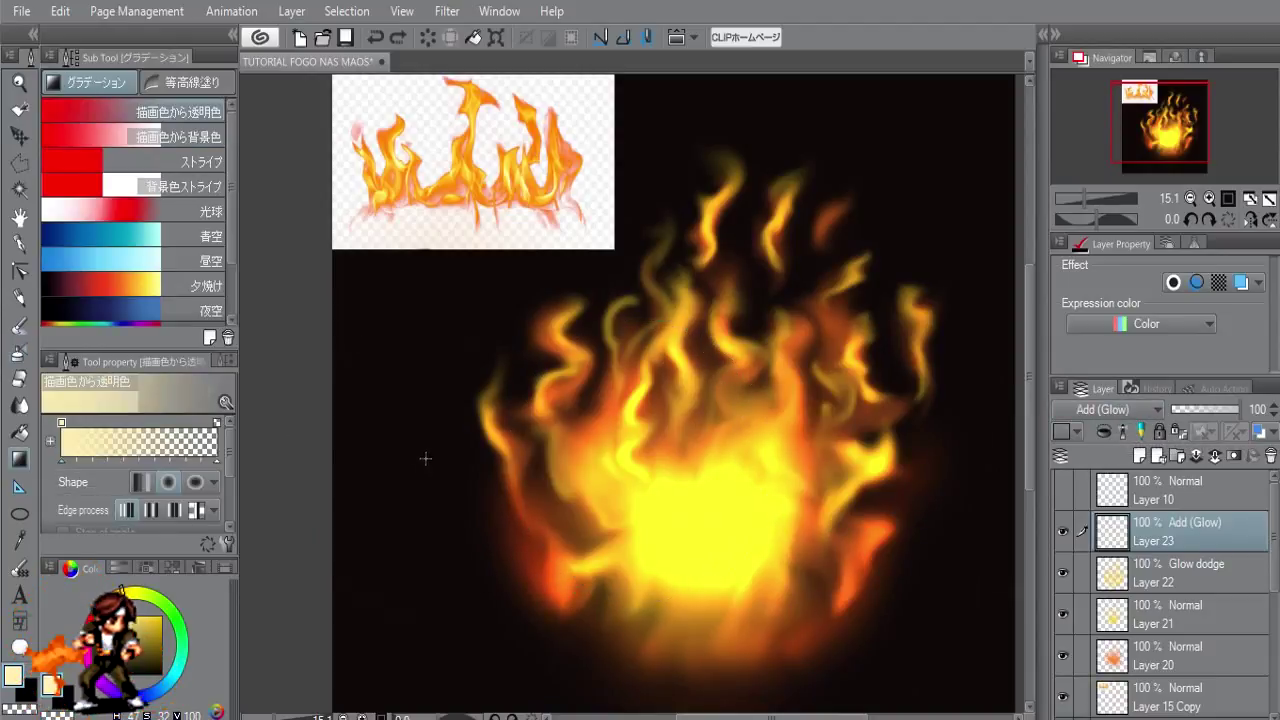
Step: Drag a circular pale-yellow gradient from the fire centre on Layer 23 and set its opacity to 66%
click(169, 482)
mouse_move(705, 514)
mouse_down()
mouse_move(763, 575)
mouse_move(864, 430)
mouse_move(811, 429)
mouse_move(740, 500)
mouse_up()
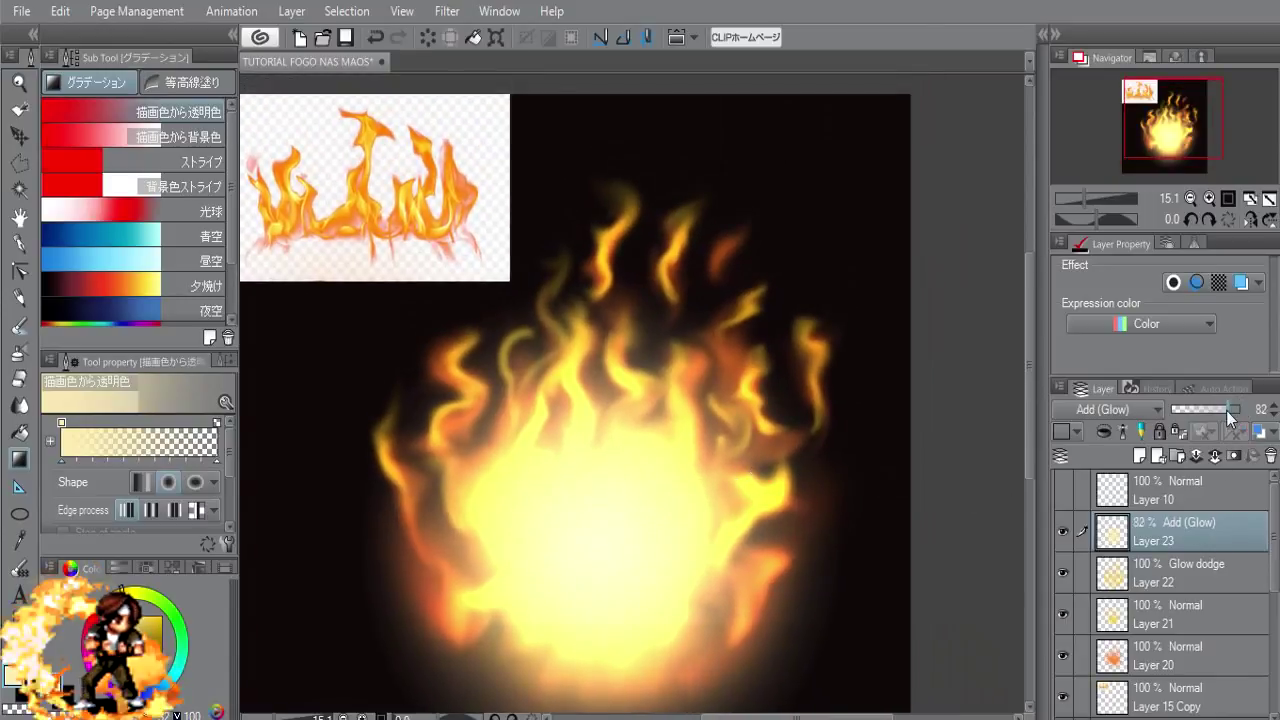
drag(1226, 410, 1218, 414)
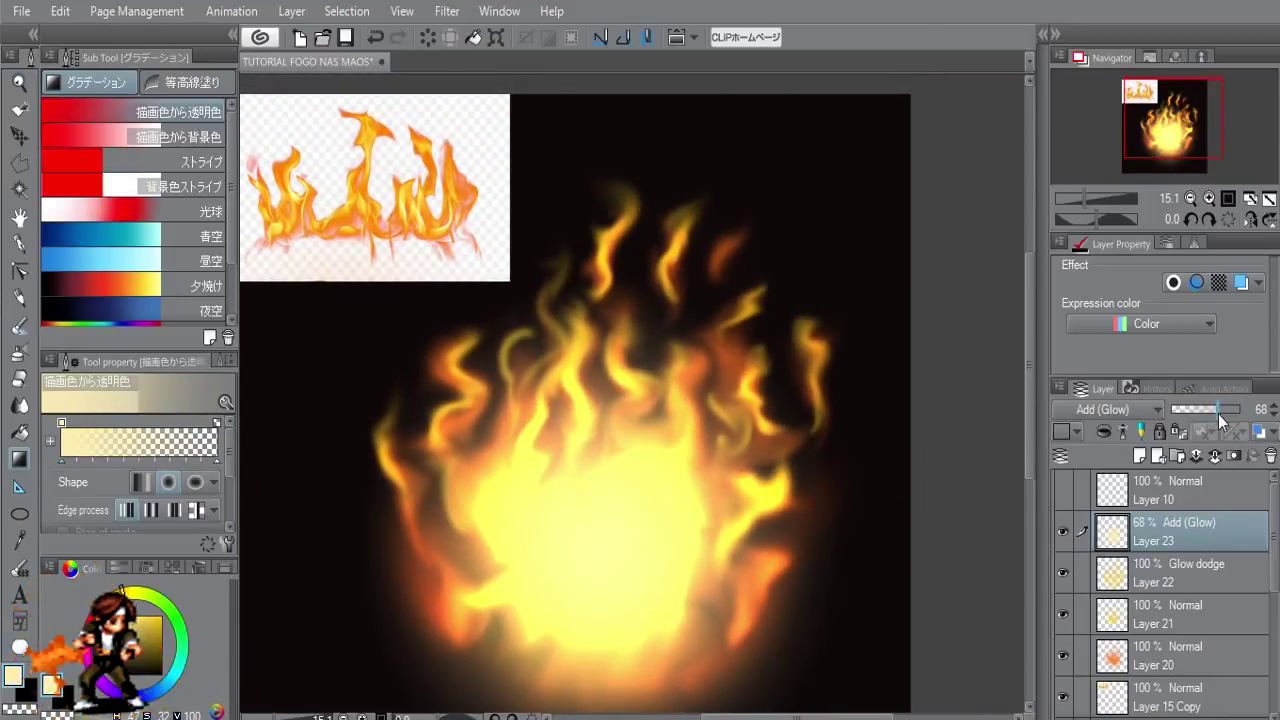
drag(720, 368, 727, 349)
scroll(727, 349, down, 1)
scroll(726, 349, down, 1)
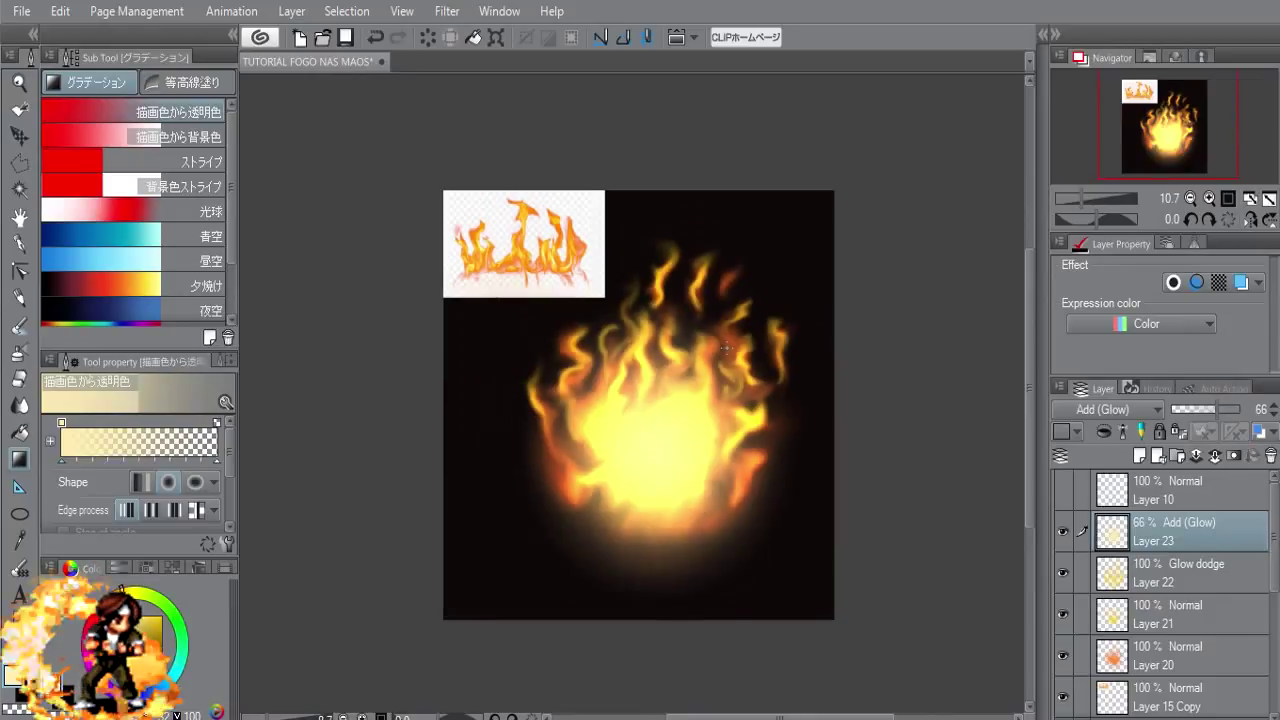
scroll(724, 348, up, 1)
Step: Paint small near-white spark dots and ember strokes around the flames with an enlarged pen
key(p)
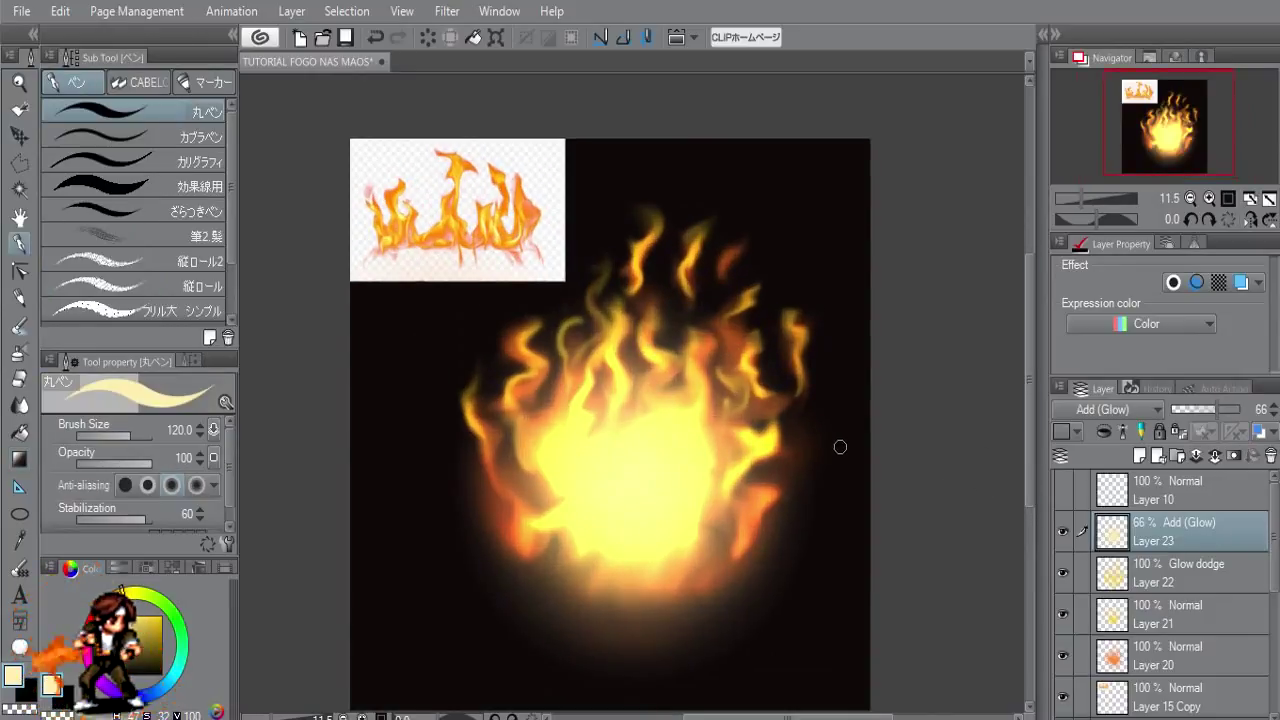
click(140, 616)
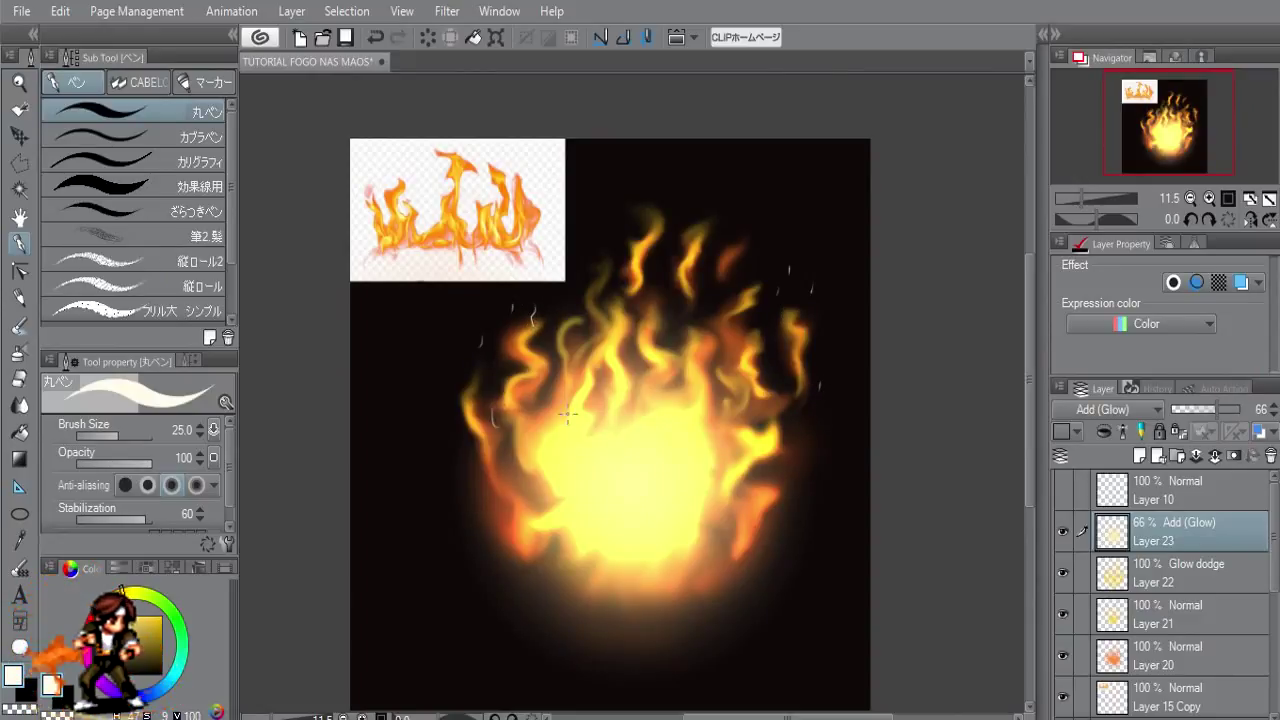
drag(816, 413, 826, 350)
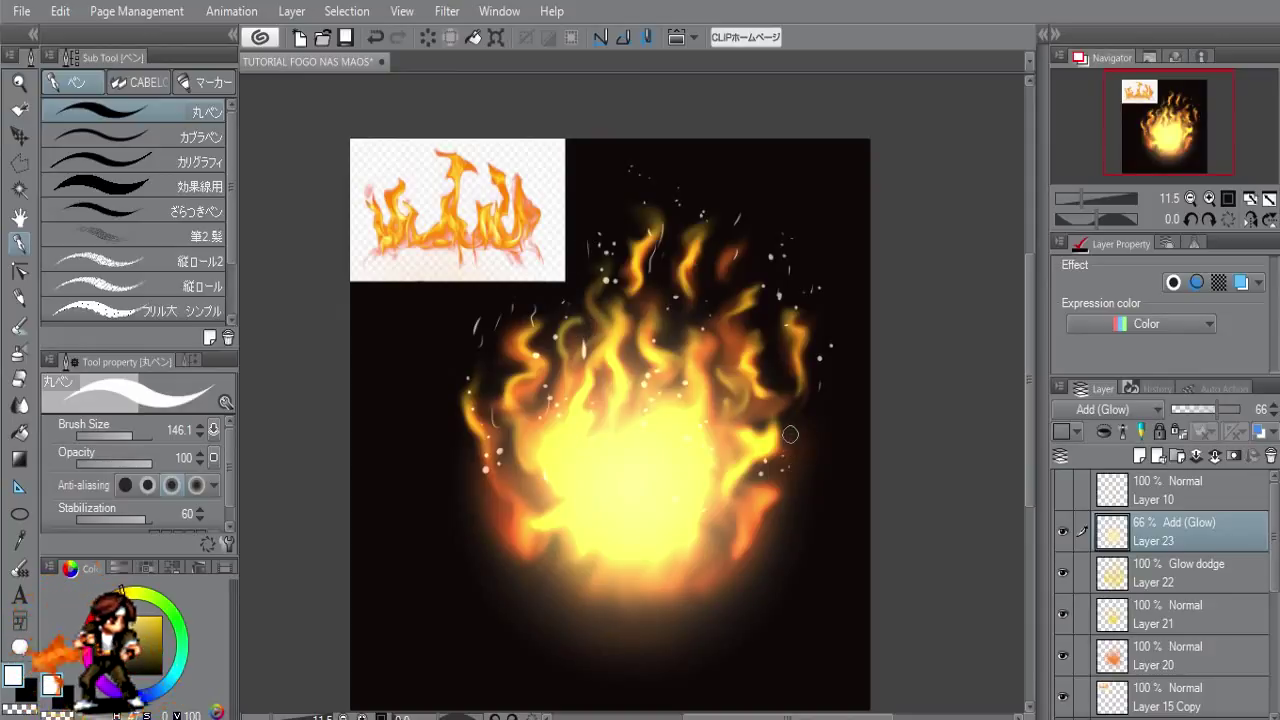
key(ctrl+z)
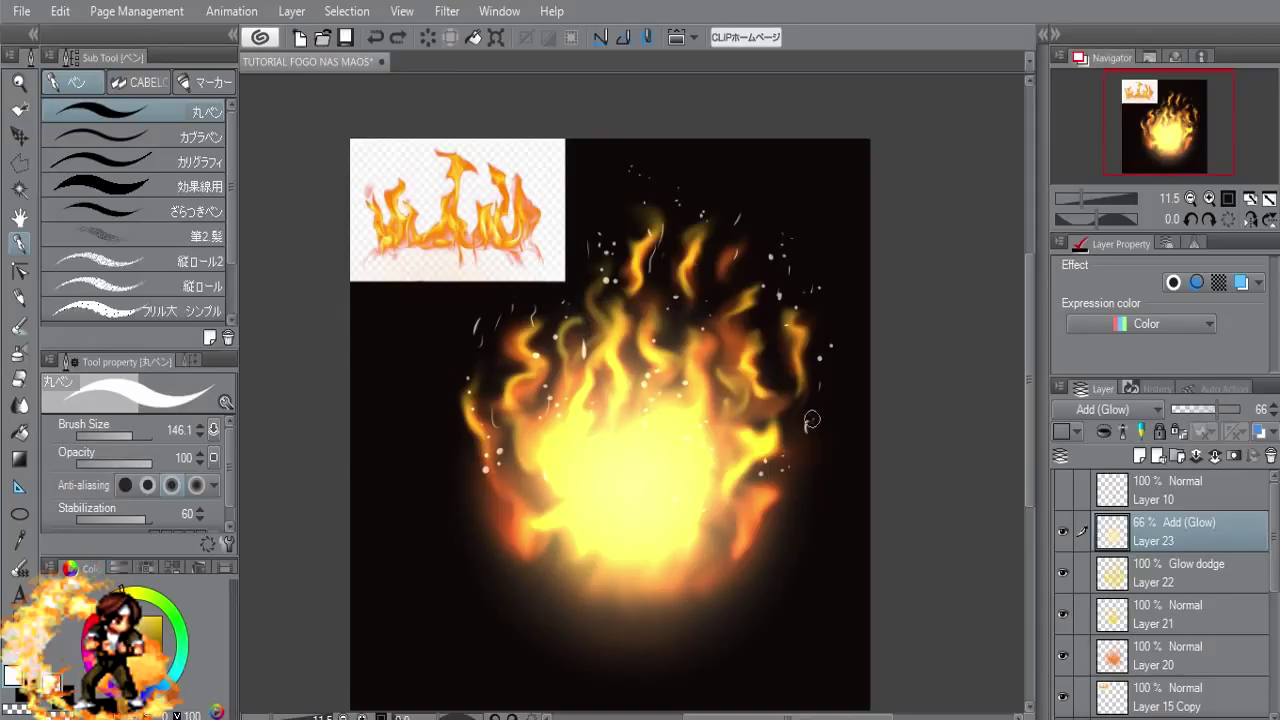
drag(811, 421, 807, 431)
key(j)
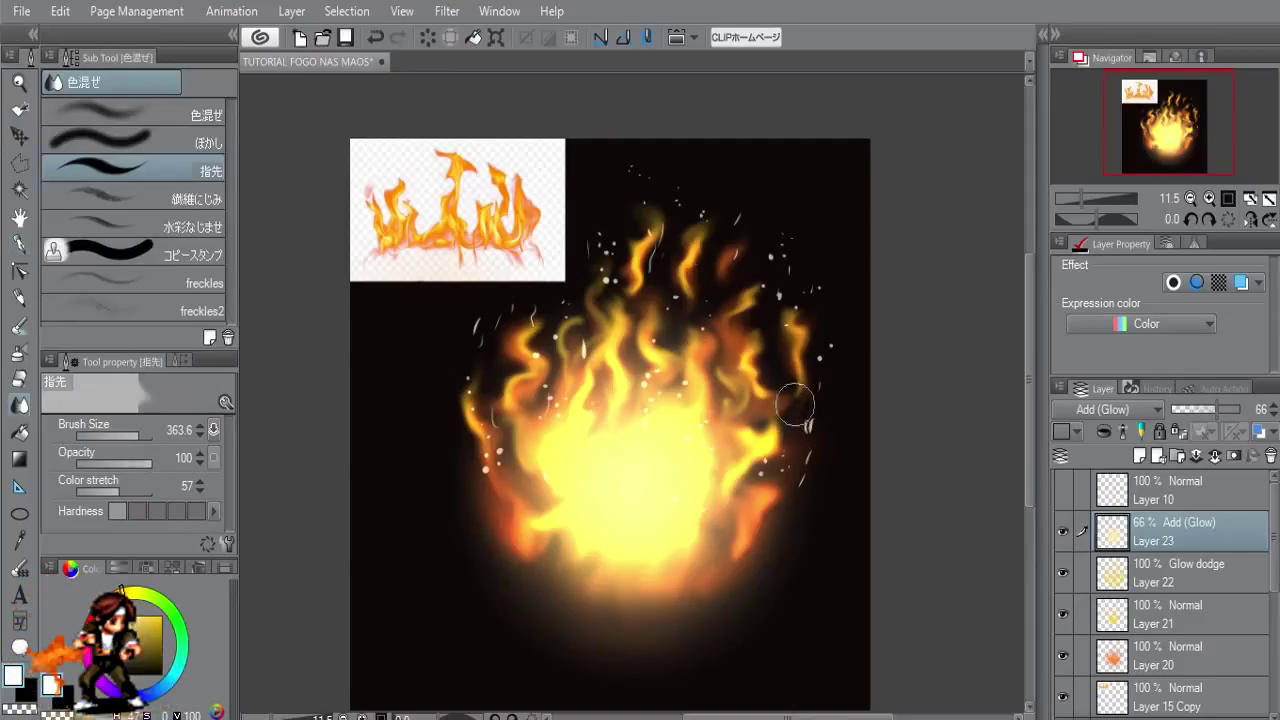
Step: Enlarge the smudge brush, add Layers 20–22 to Layer 23, and begin transforming all four together
drag(796, 464, 812, 420)
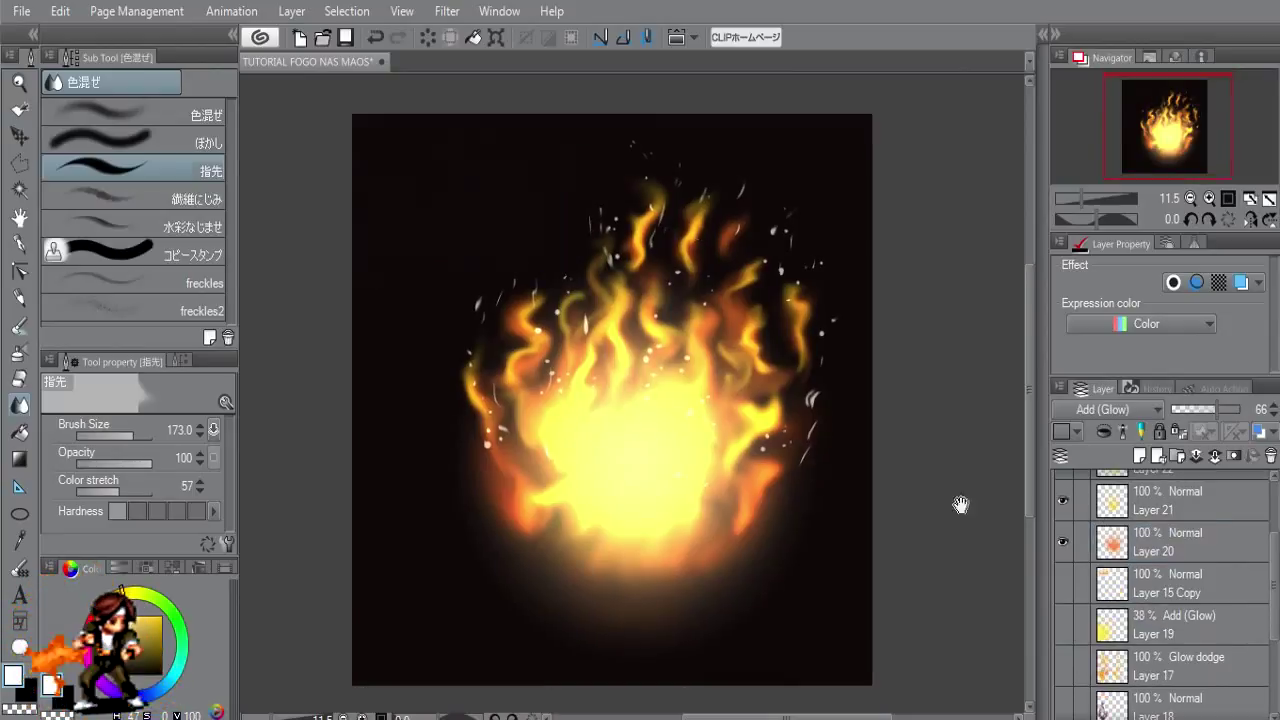
scroll(1270, 570, down, 2)
scroll(1272, 584, down, 2)
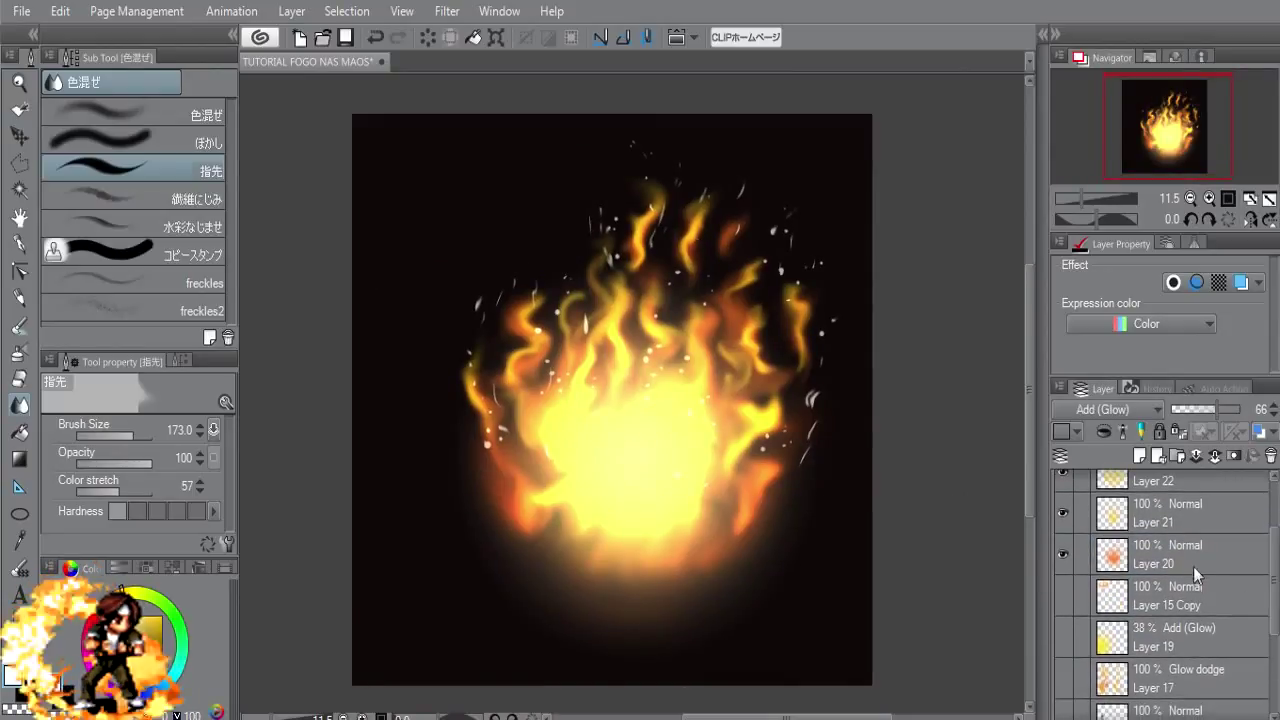
scroll(1193, 566, up, 2)
shift+click(1218, 650)
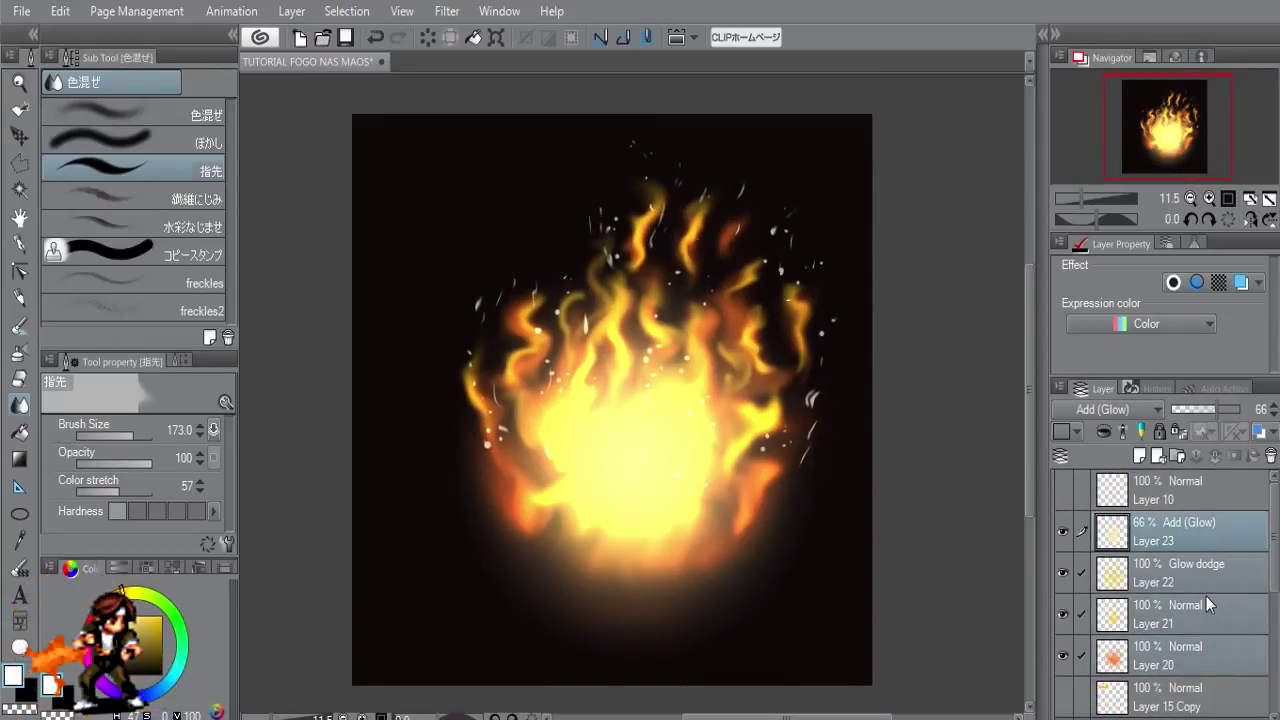
key(ctrl+t)
Step: Shrink the fireball, check it against the black background, and reveal the character artwork behind it
drag(786, 171, 694, 263)
drag(635, 479, 707, 408)
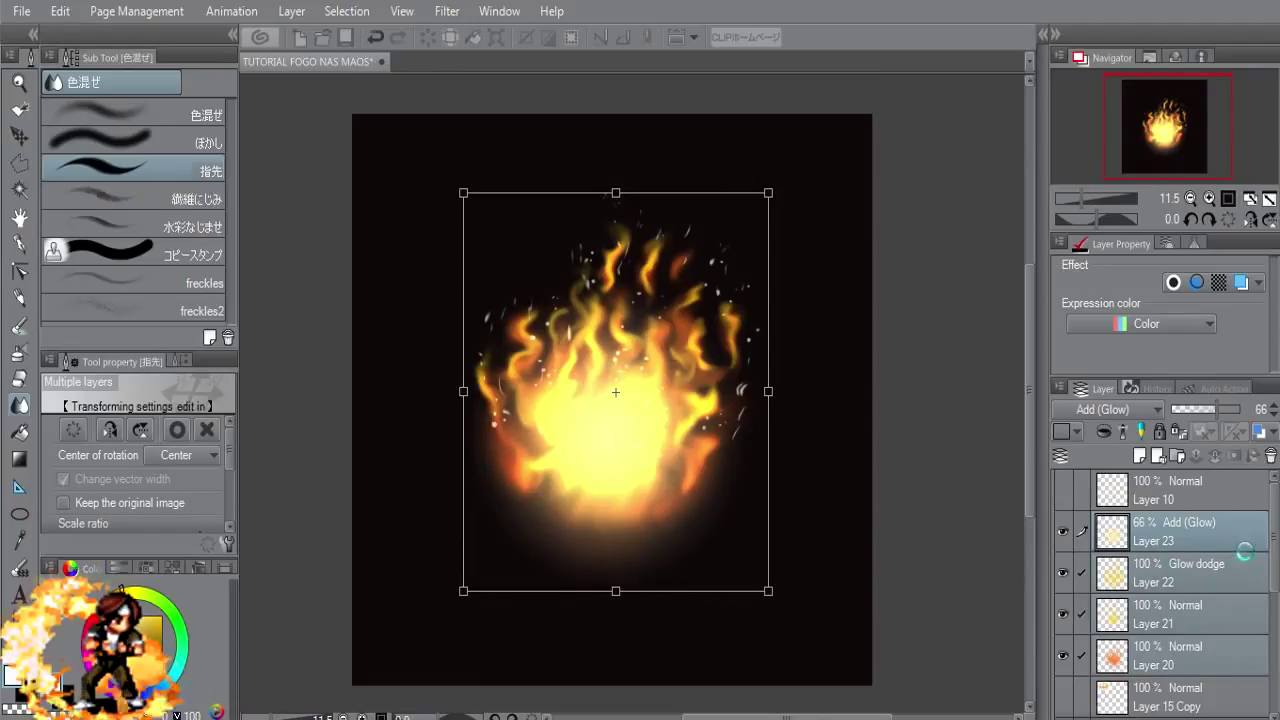
scroll(1110, 600, down, 5)
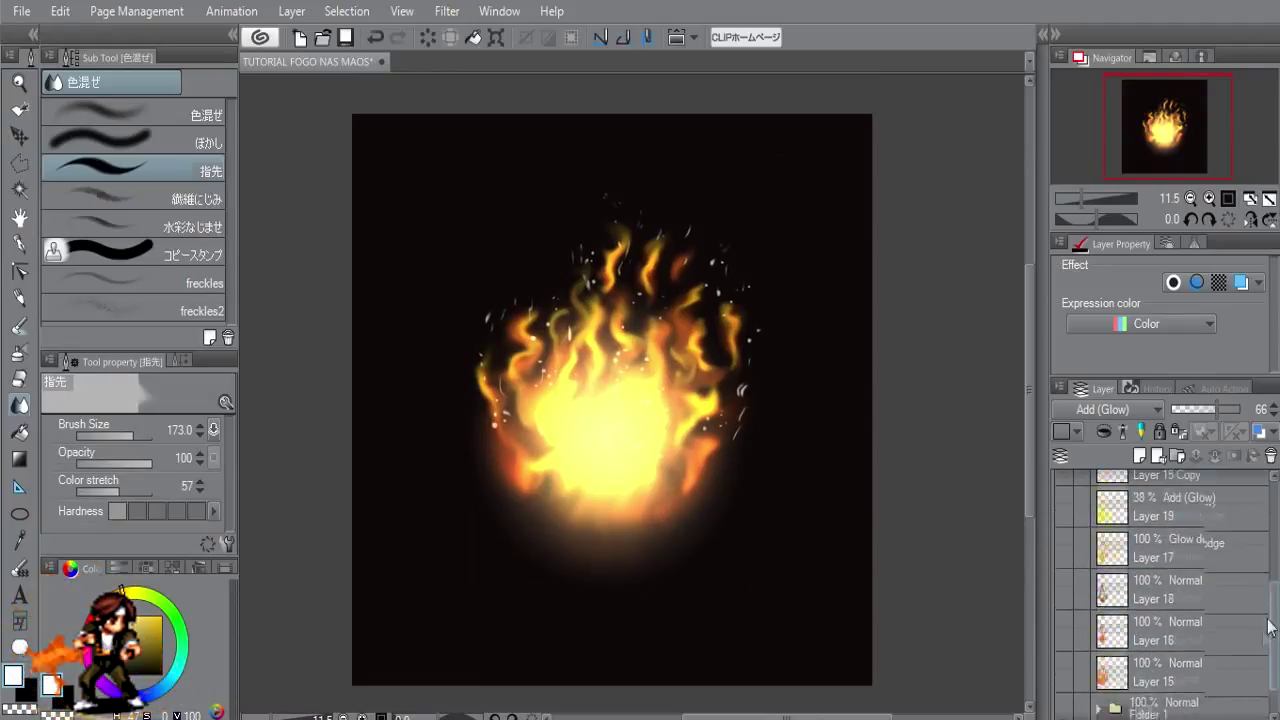
click(1070, 704)
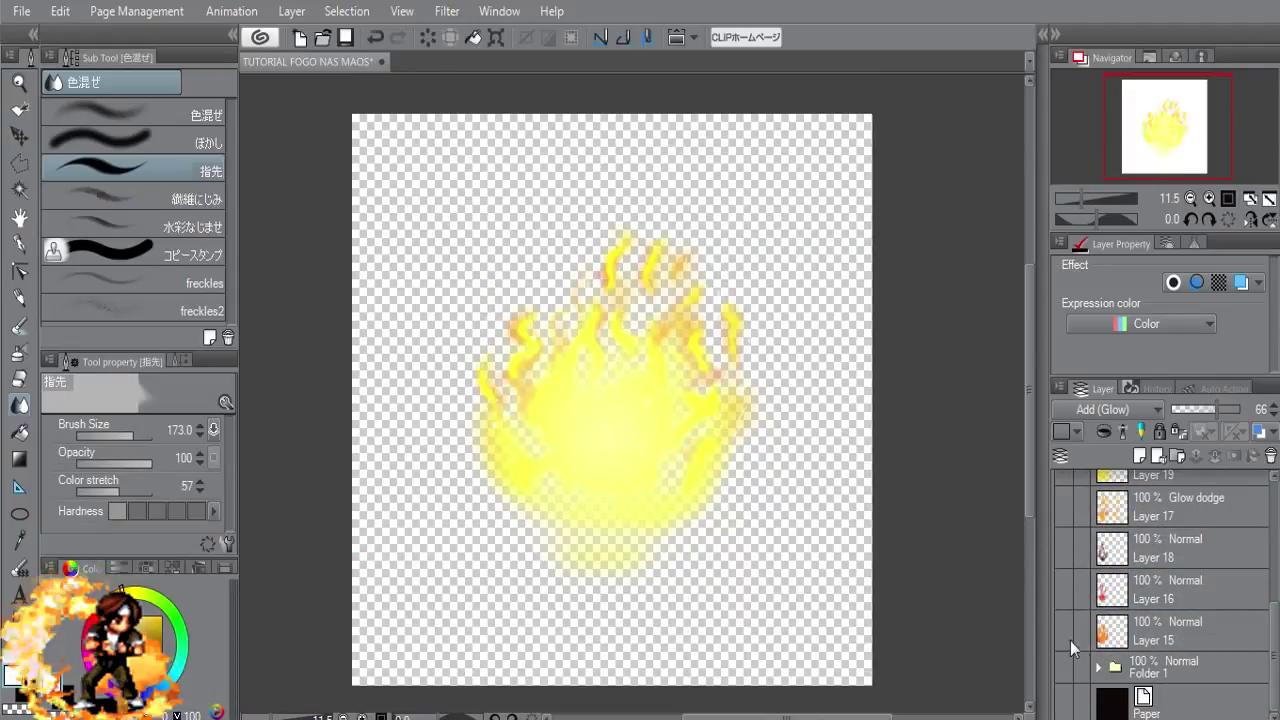
click(1070, 704)
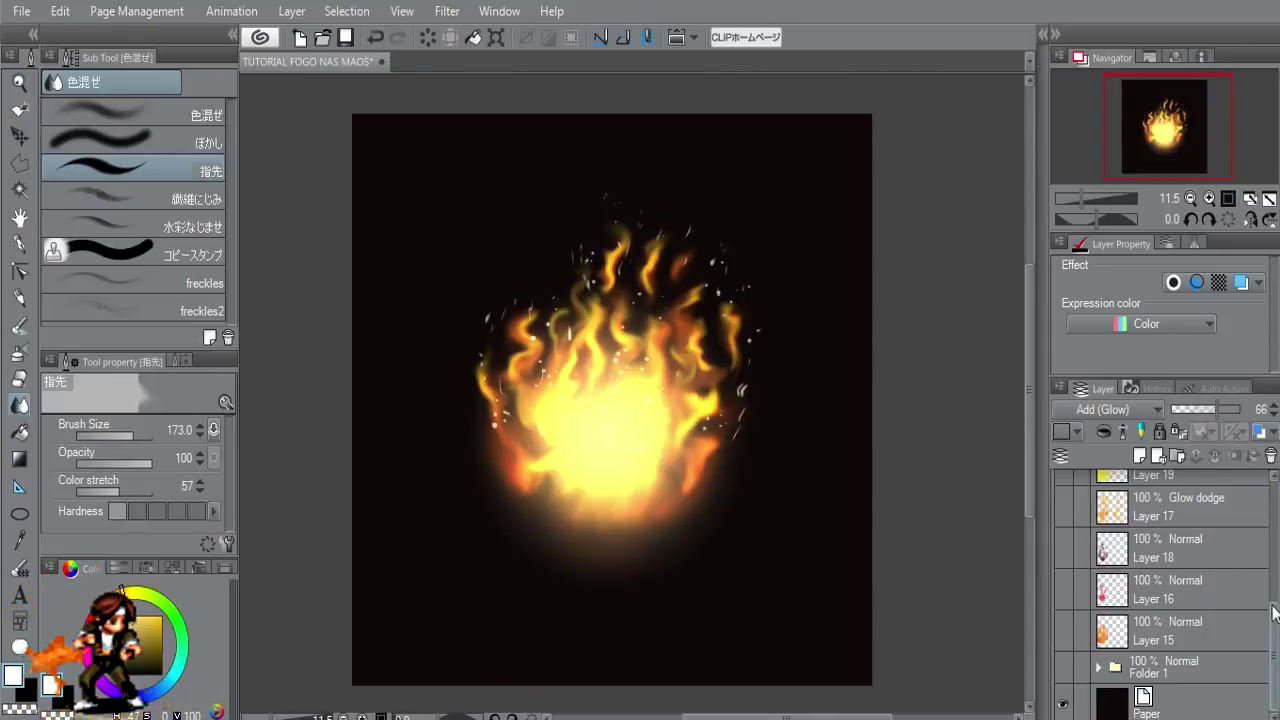
mouse_move(1274, 610)
mouse_down()
mouse_move(1275, 482)
mouse_move(1268, 656)
mouse_up()
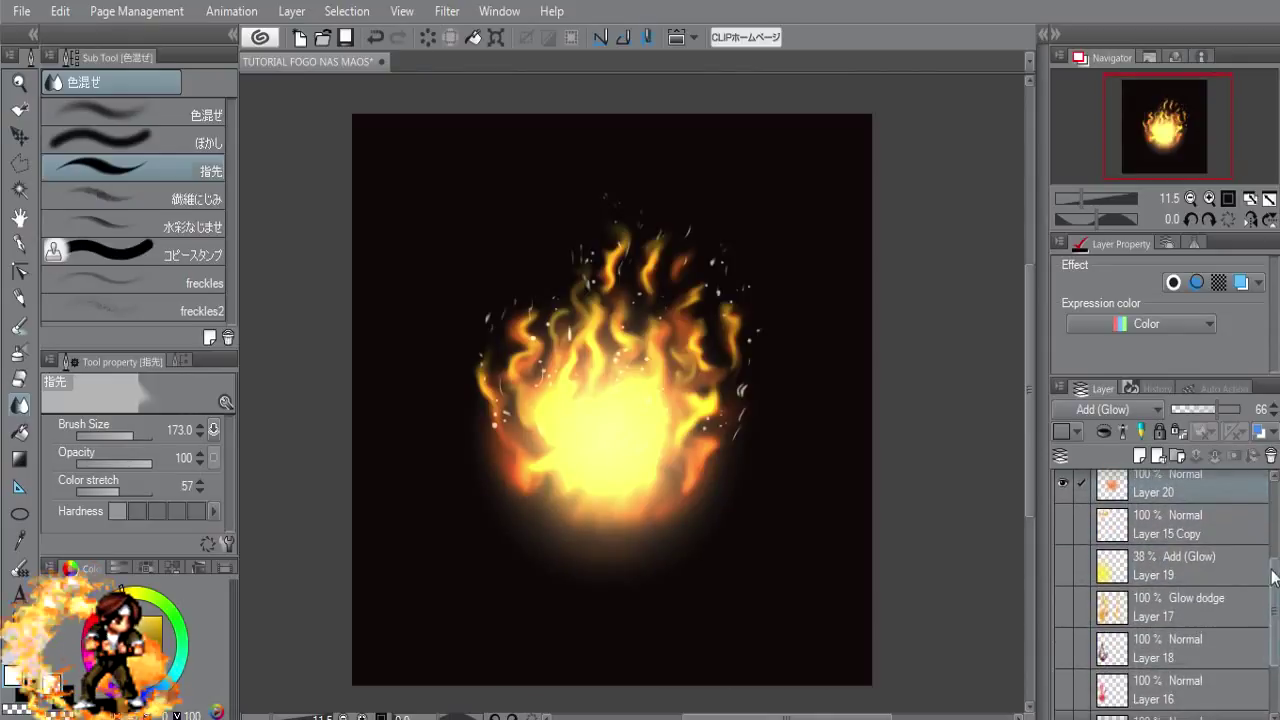
click(1063, 670)
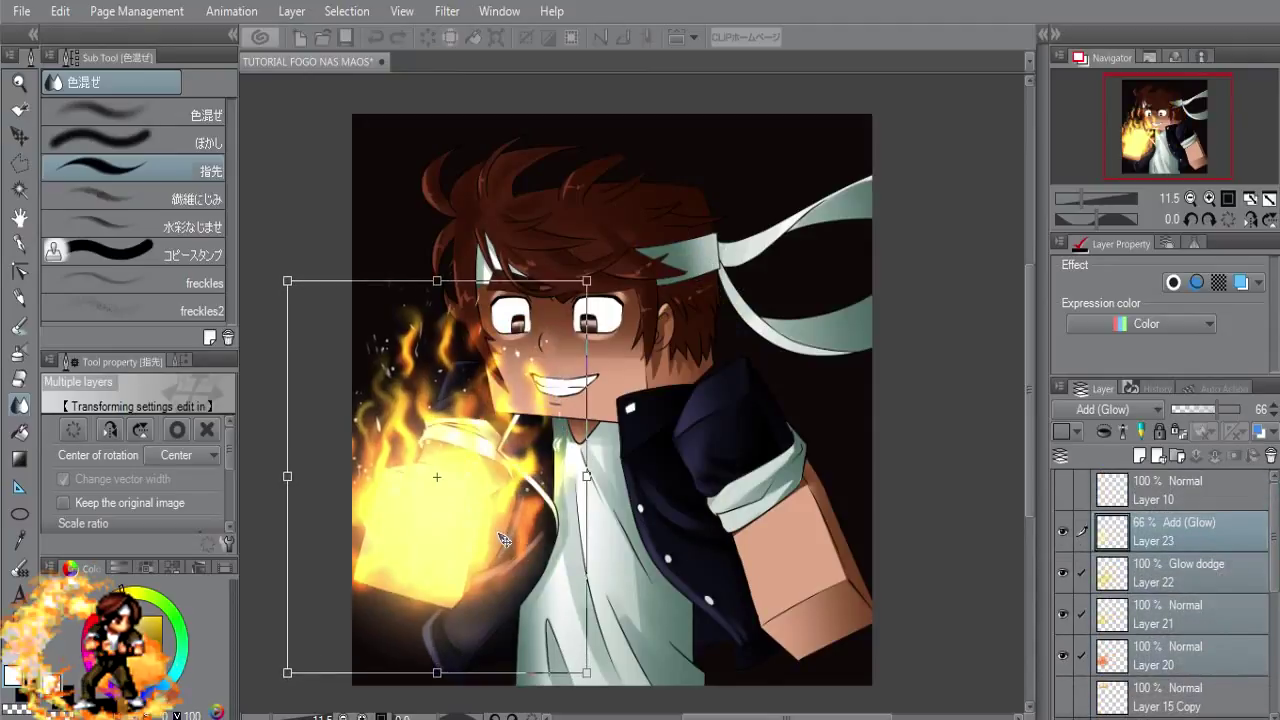
Step: Shrink, rotate and position the fire over the character's raised hand, then commit the transform
drag(586, 281, 538, 337)
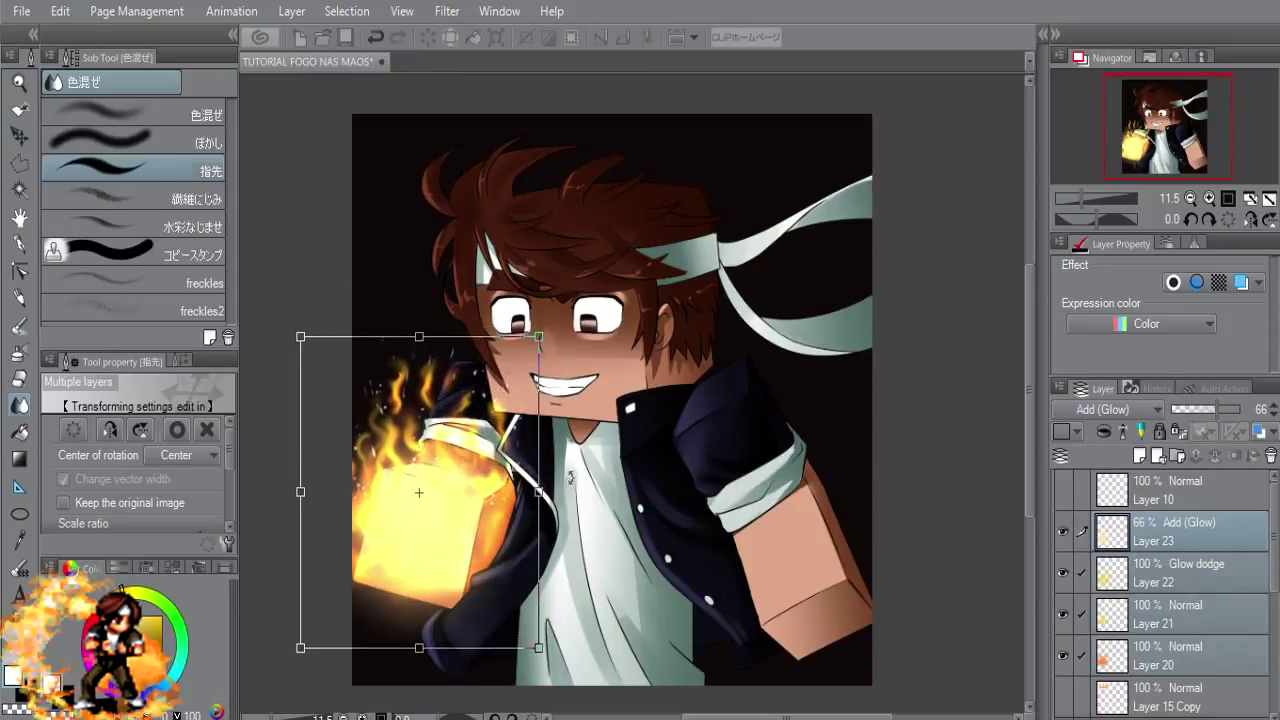
drag(570, 478, 562, 495)
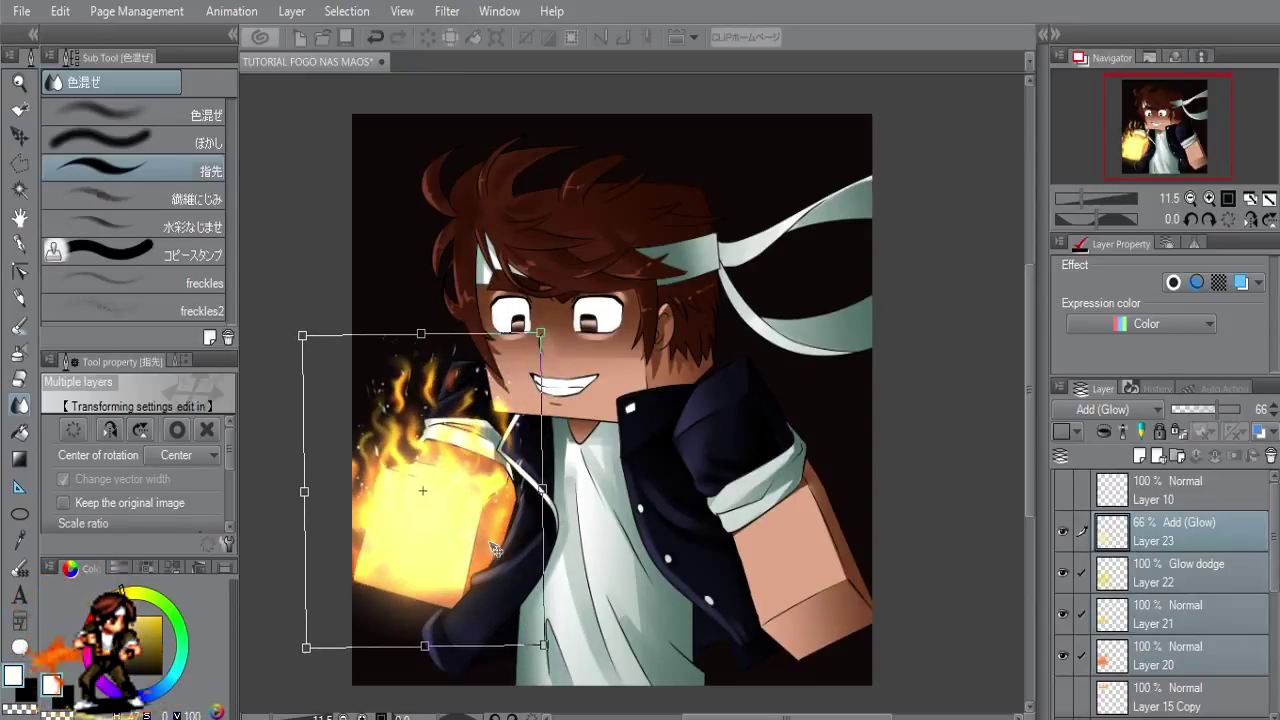
drag(494, 548, 492, 551)
key(Return)
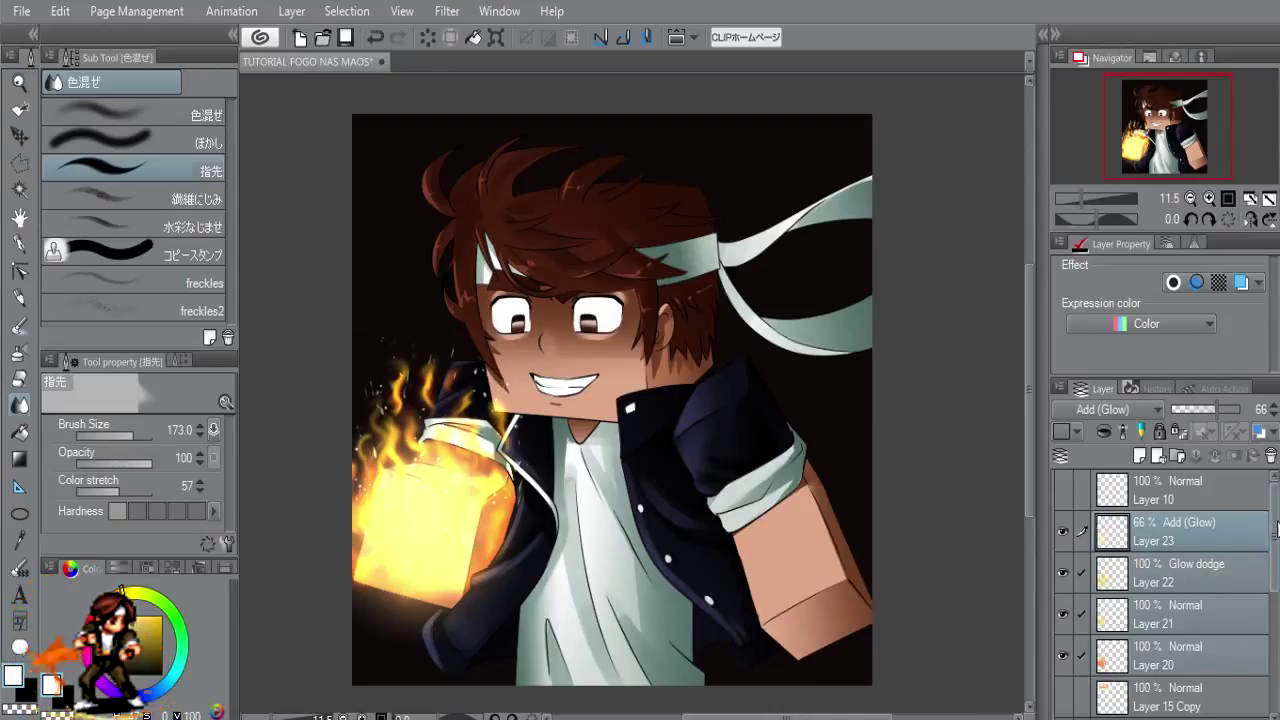
Step: Add a new empty Layer 24 above Folder 1 and toggle the character's visibility to compare
drag(1270, 537, 1275, 652)
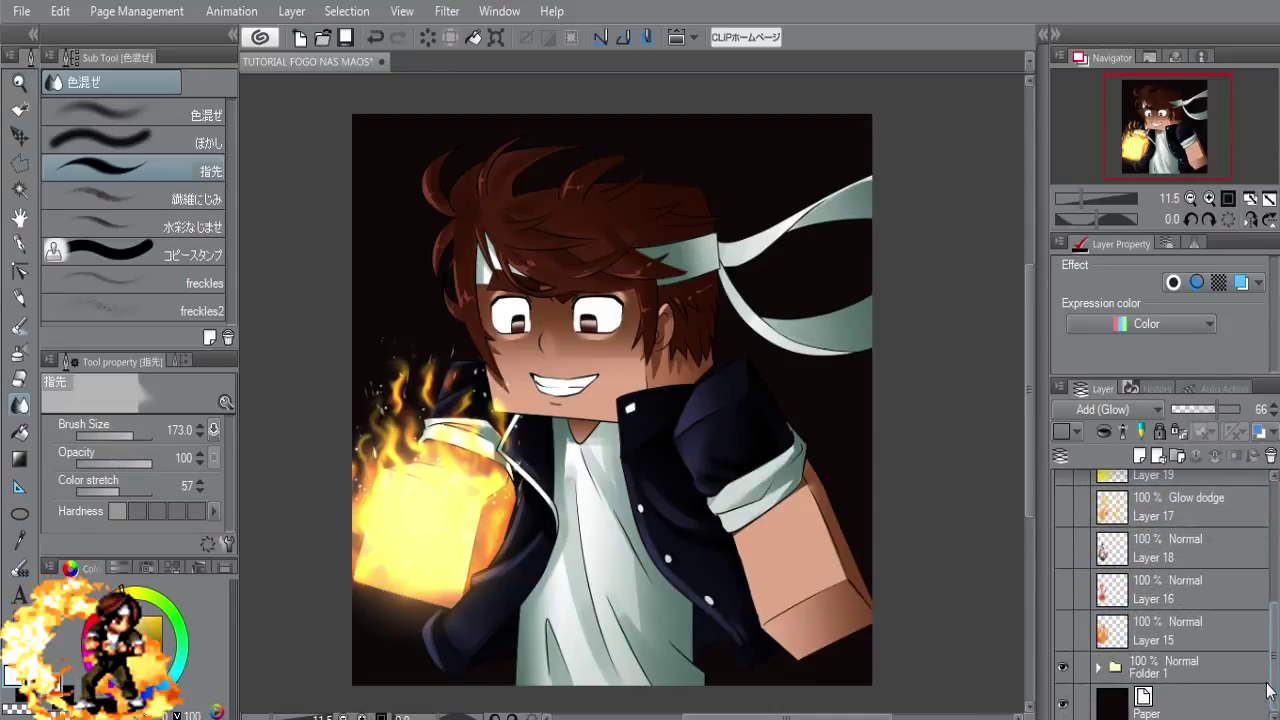
click(1180, 667)
click(1139, 455)
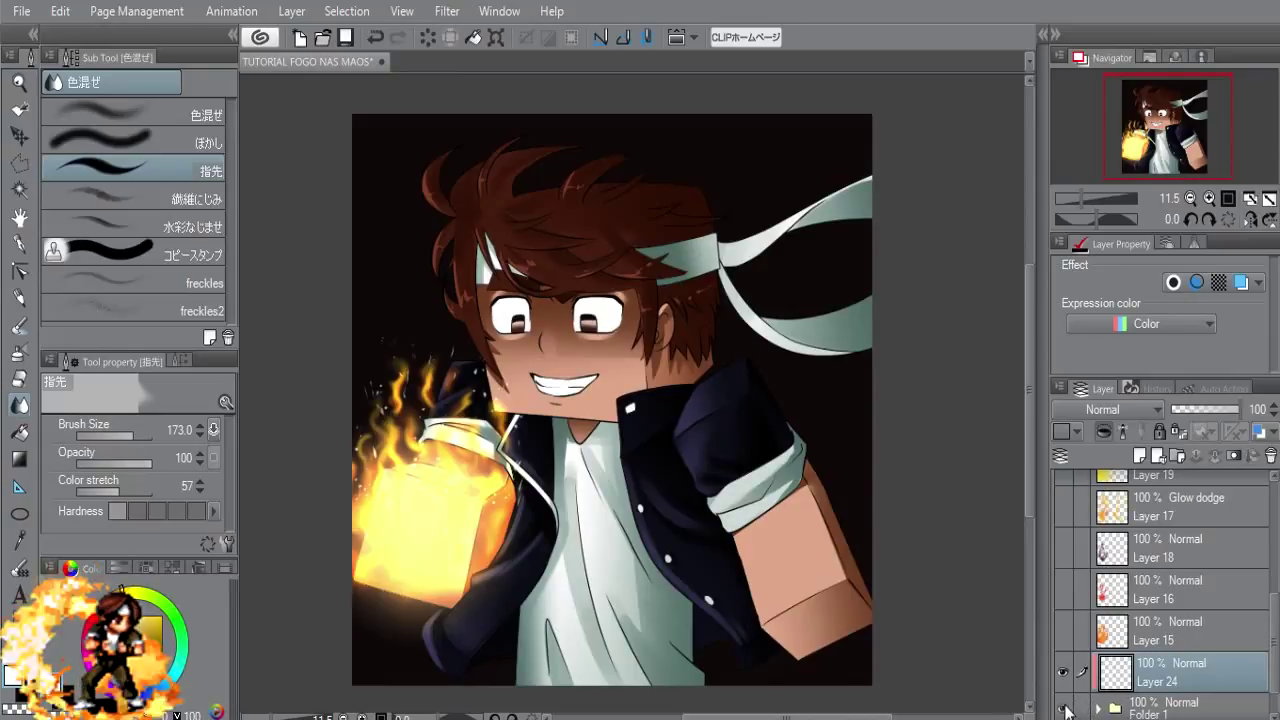
click(1065, 708)
click(1065, 708)
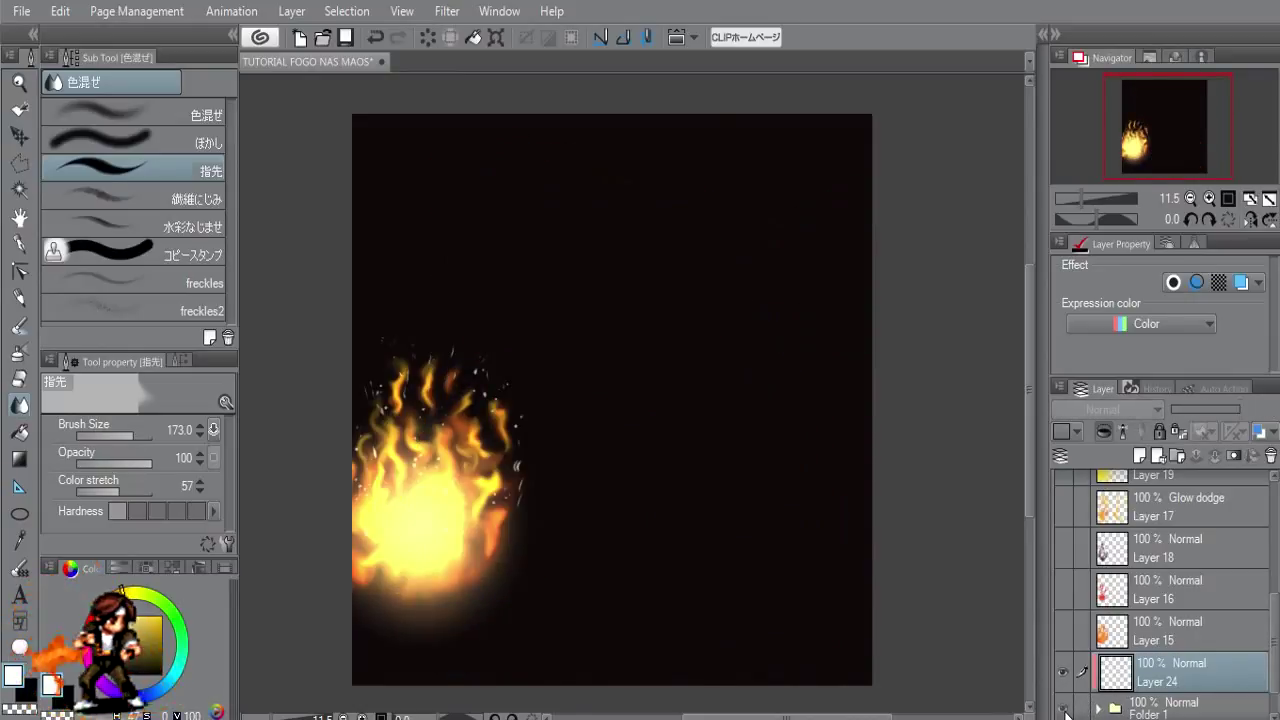
click(1065, 708)
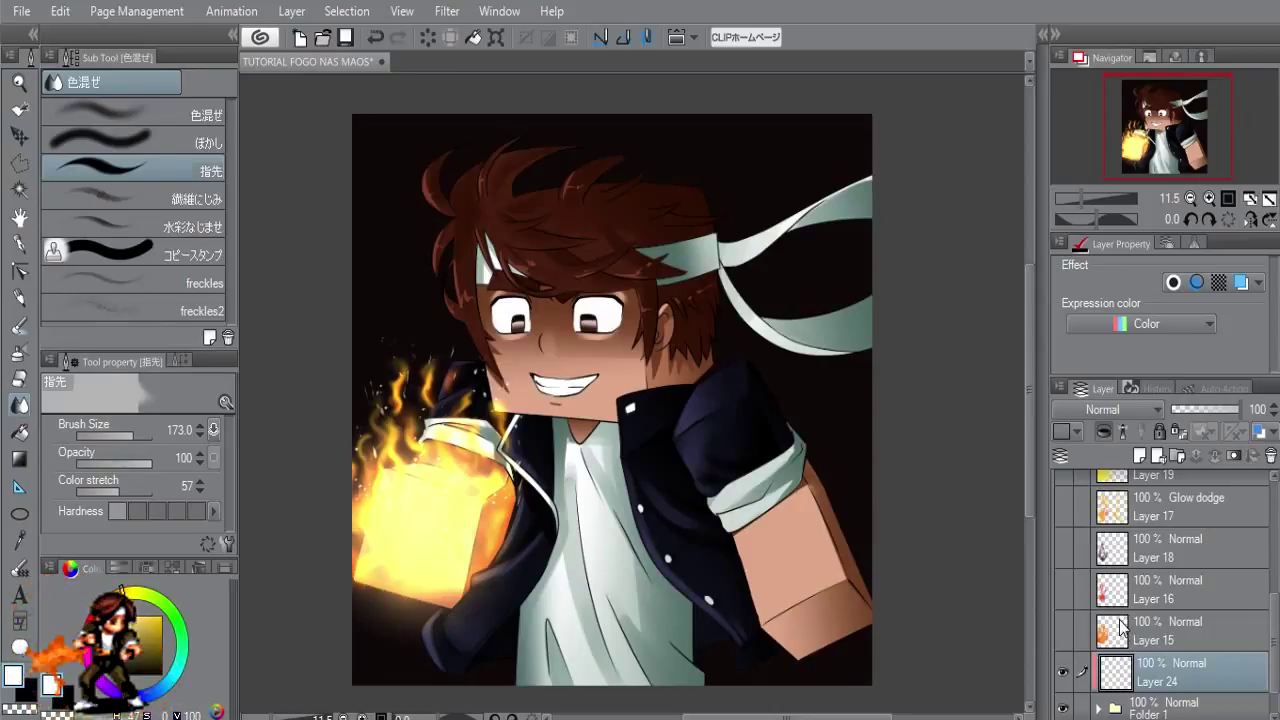
key(g)
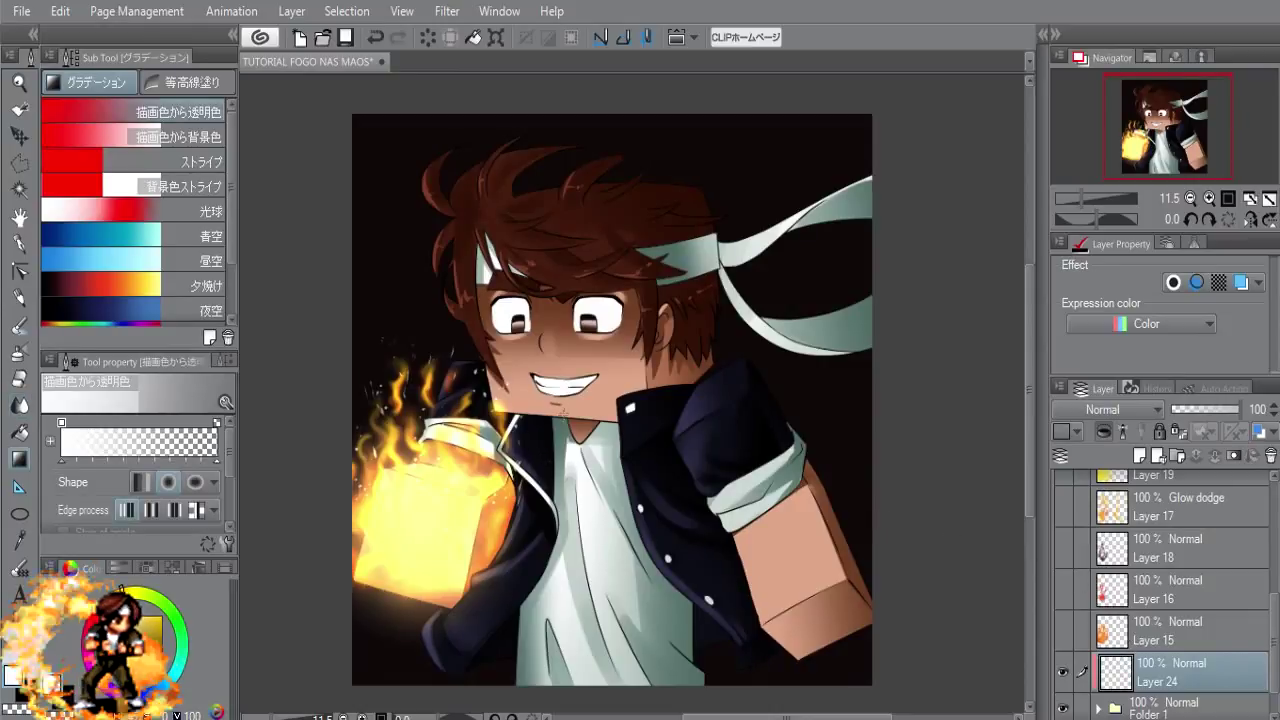
key(b)
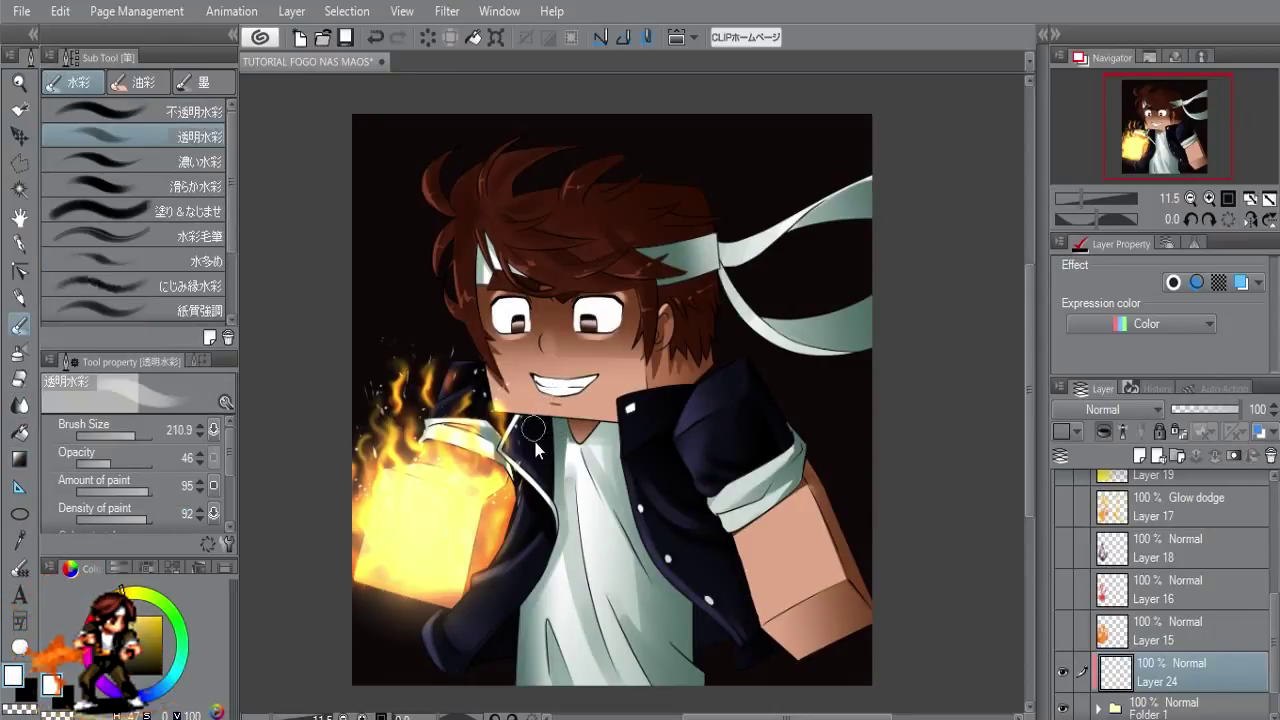
click(1108, 409)
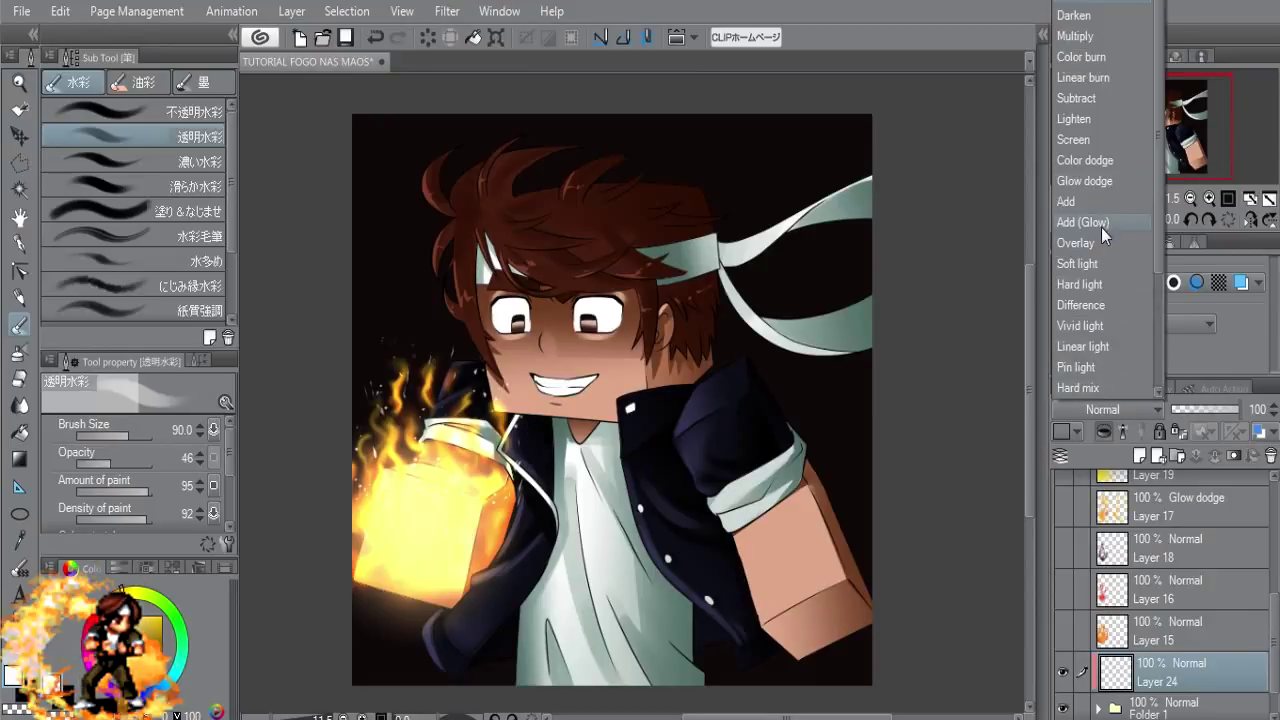
Step: Set Layer 24 to Glow dodge, sample warm hair browns, and paint glow across the shirt
click(1106, 181)
alt+click(465, 233)
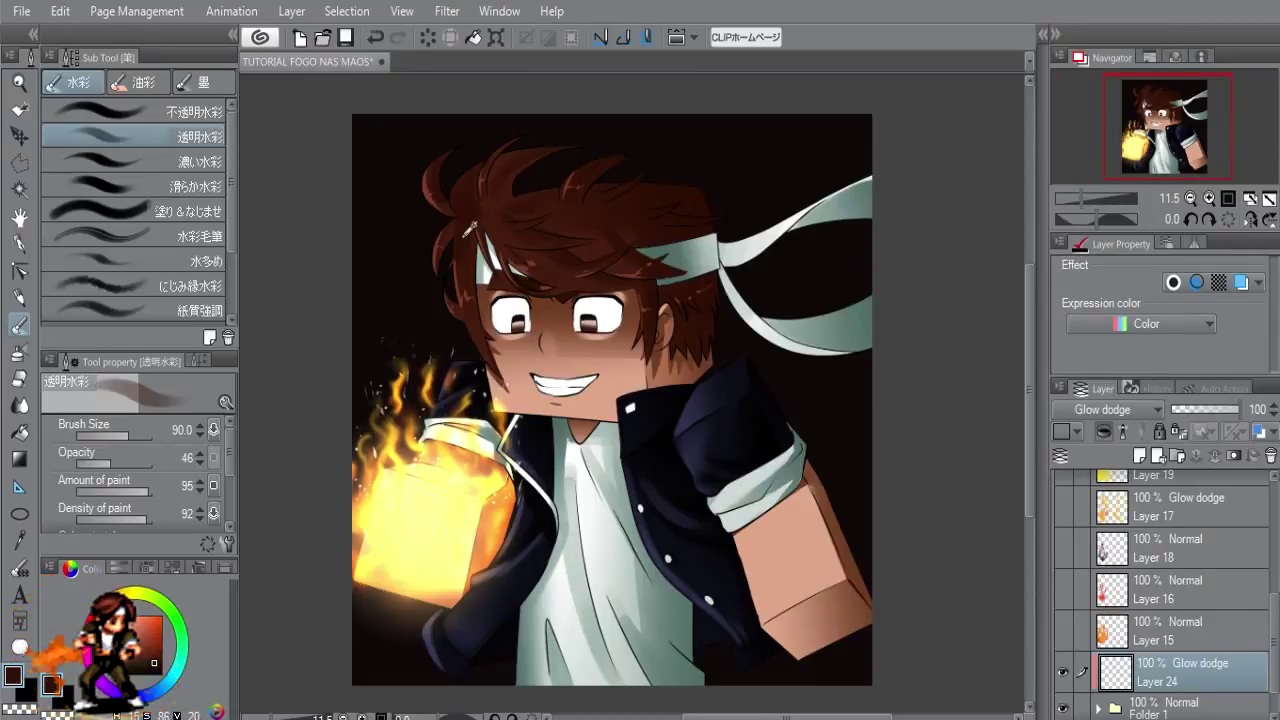
alt+click(440, 238)
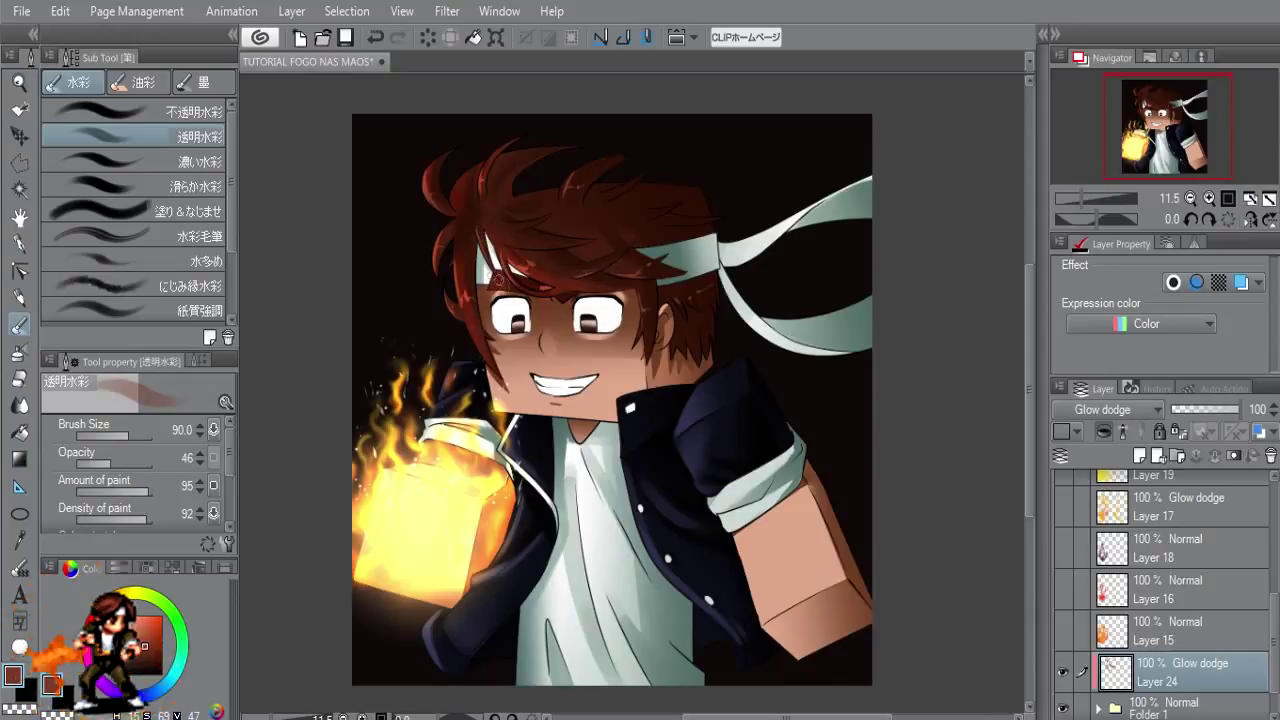
drag(547, 353, 545, 335)
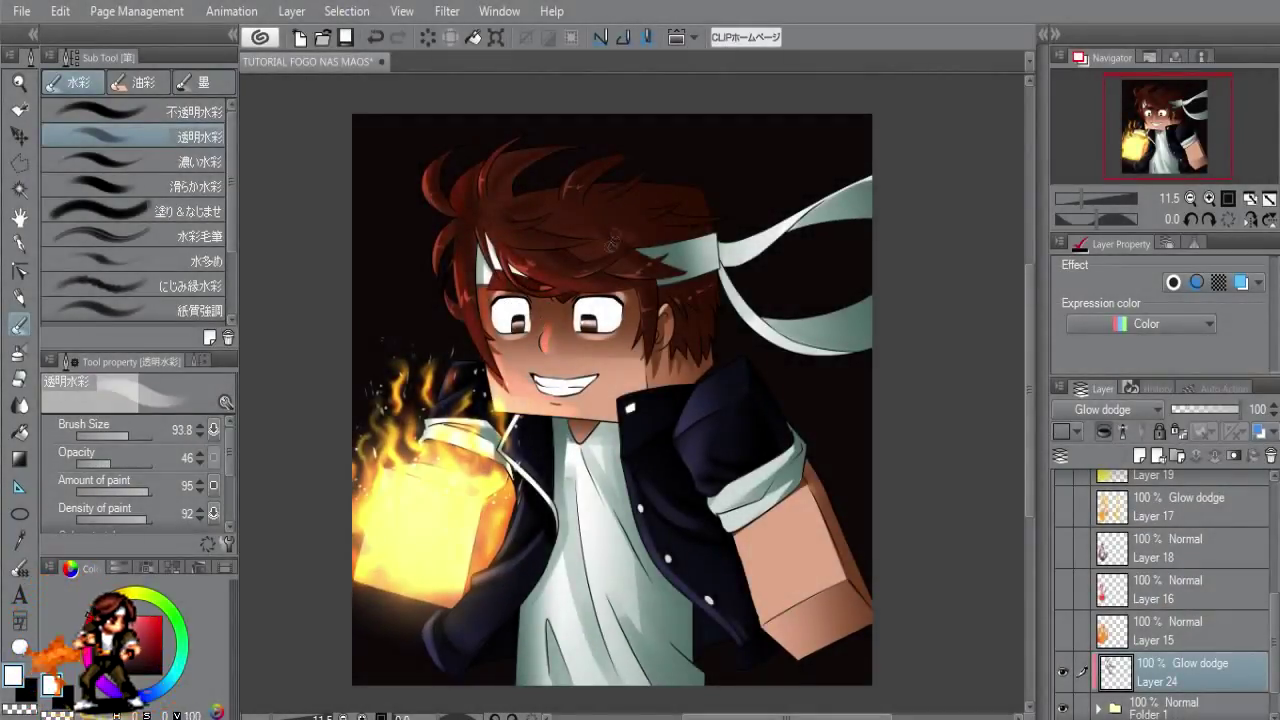
drag(576, 440, 640, 540)
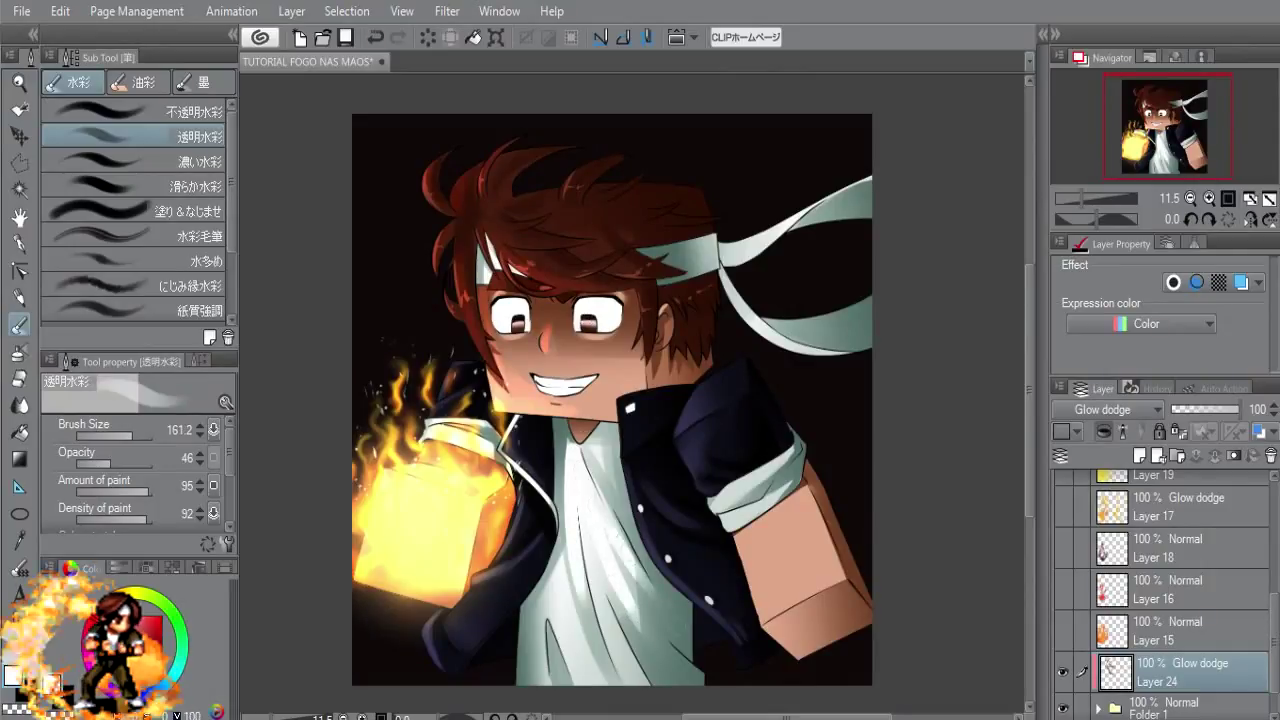
drag(600, 480, 584, 440)
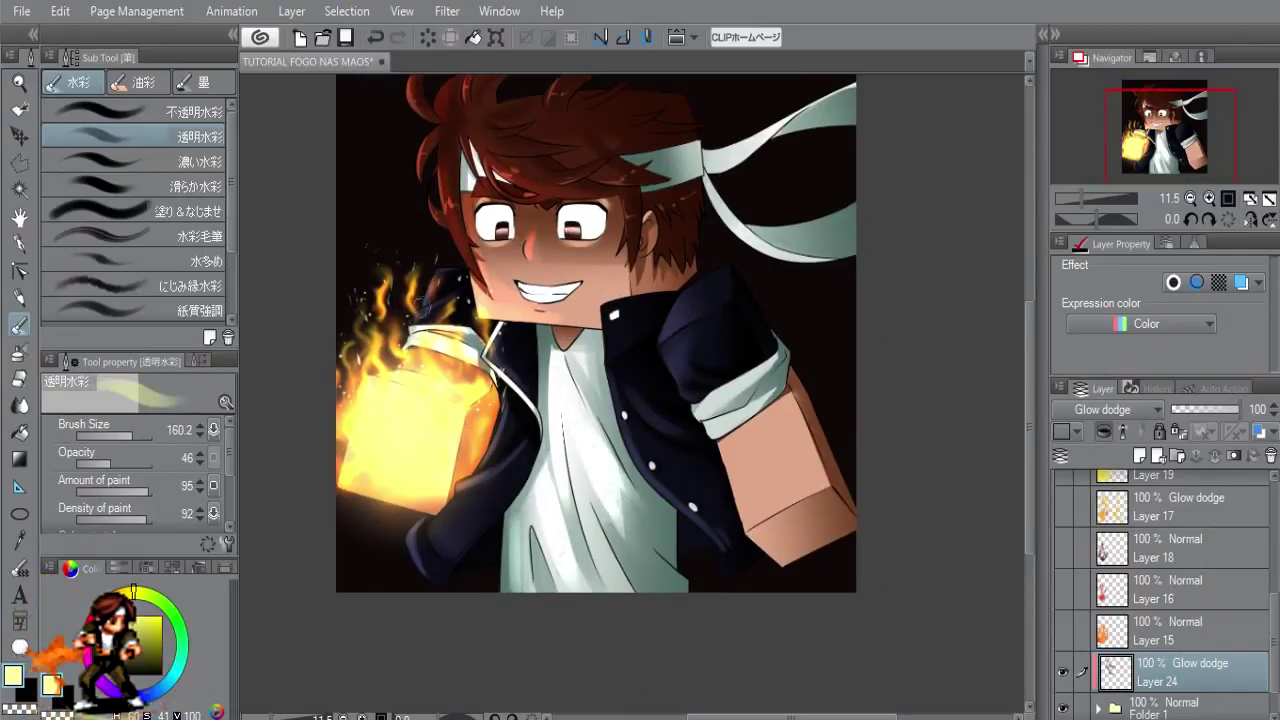
Step: Brighten the jar's lower edge and the jacket with glow, then smudge the jacket glow smooth
key(bracketleft)
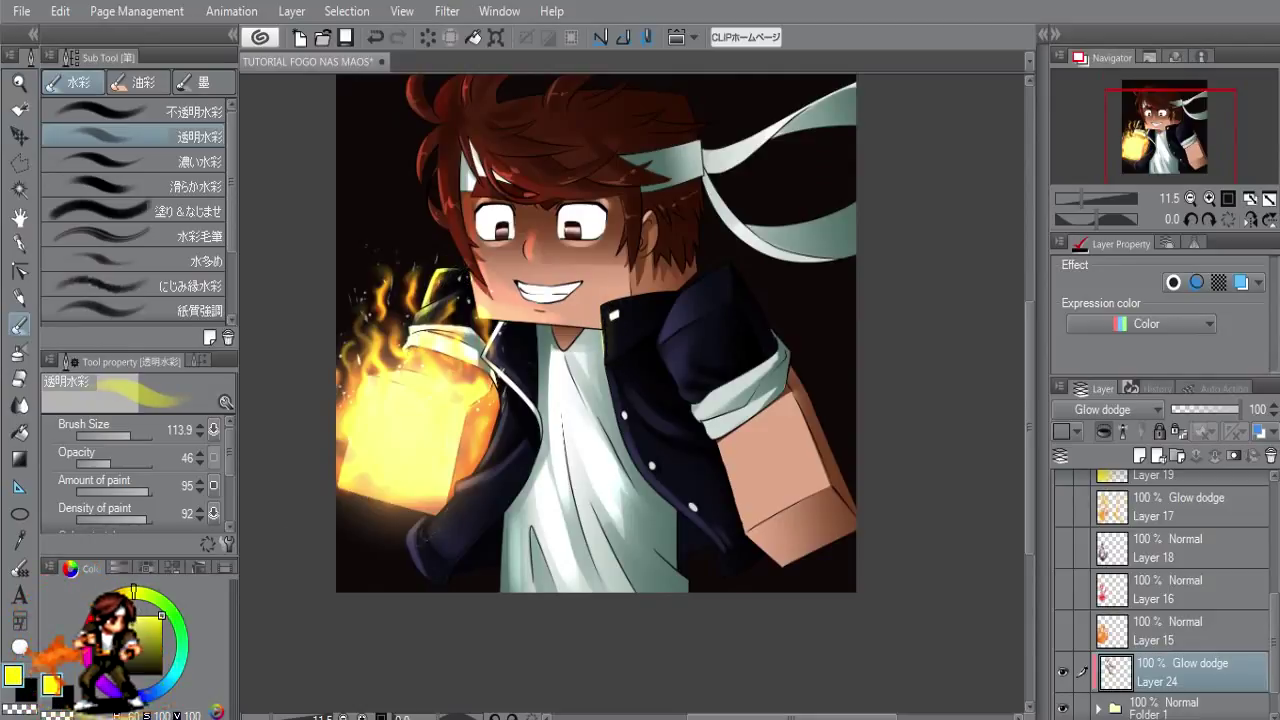
mouse_move(416, 570)
mouse_down()
mouse_move(418, 515)
mouse_move(495, 410)
mouse_up()
mouse_move(695, 285)
mouse_down()
mouse_move(665, 335)
mouse_move(700, 290)
mouse_up()
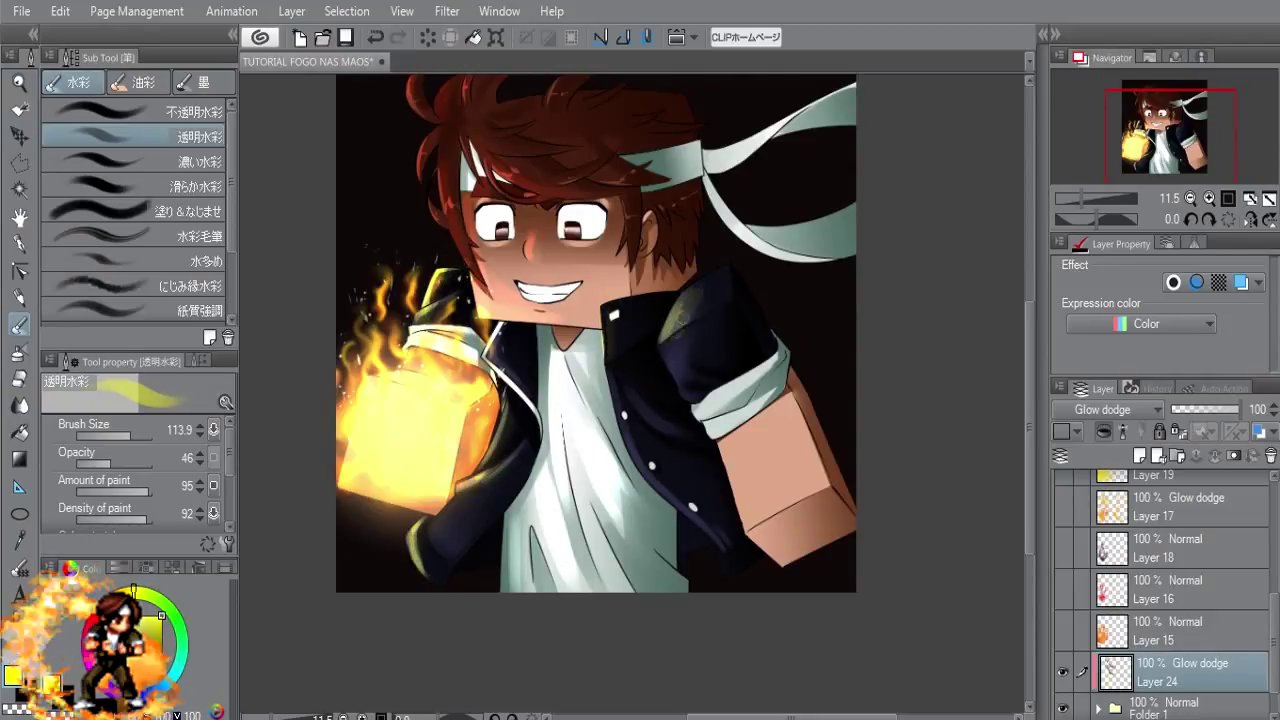
mouse_move(675, 385)
mouse_down()
mouse_move(670, 330)
mouse_move(700, 310)
mouse_move(680, 380)
mouse_up()
key(j)
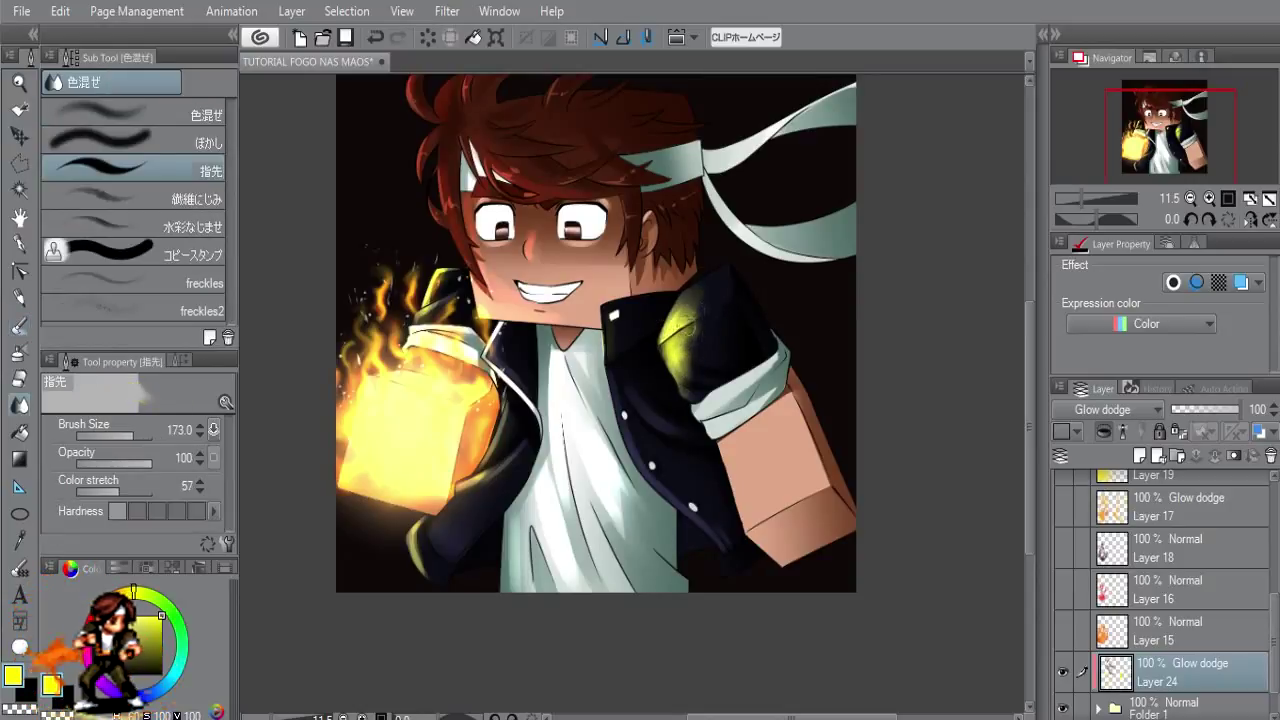
key(j)
drag(680, 320, 690, 395)
mouse_move(700, 300)
mouse_down()
mouse_move(720, 340)
mouse_move(700, 370)
mouse_move(715, 440)
mouse_move(760, 555)
mouse_move(850, 560)
mouse_up()
Step: Paint warm firelight over the sleeve, arm, white shirt and collar
key(b)
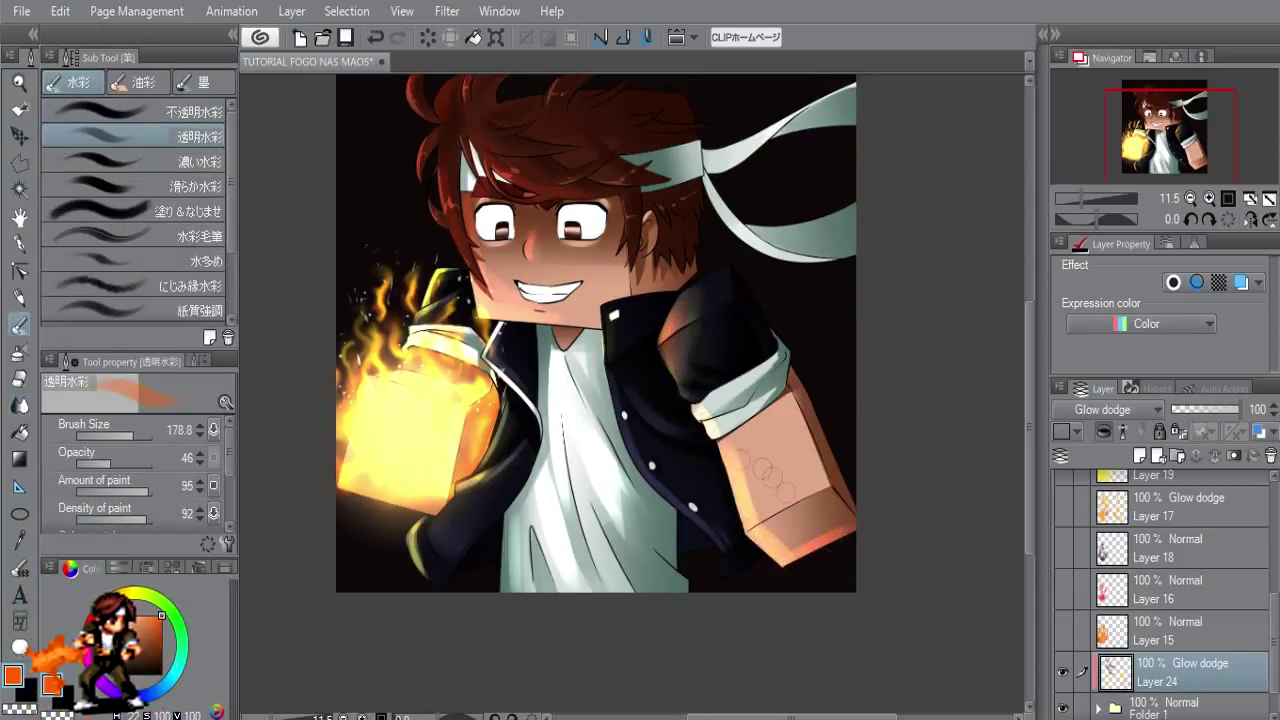
drag(742, 445, 804, 556)
mouse_move(612, 470)
mouse_down()
mouse_move(665, 585)
mouse_move(560, 568)
mouse_up()
drag(548, 445, 532, 588)
drag(540, 325, 540, 390)
drag(512, 340, 492, 368)
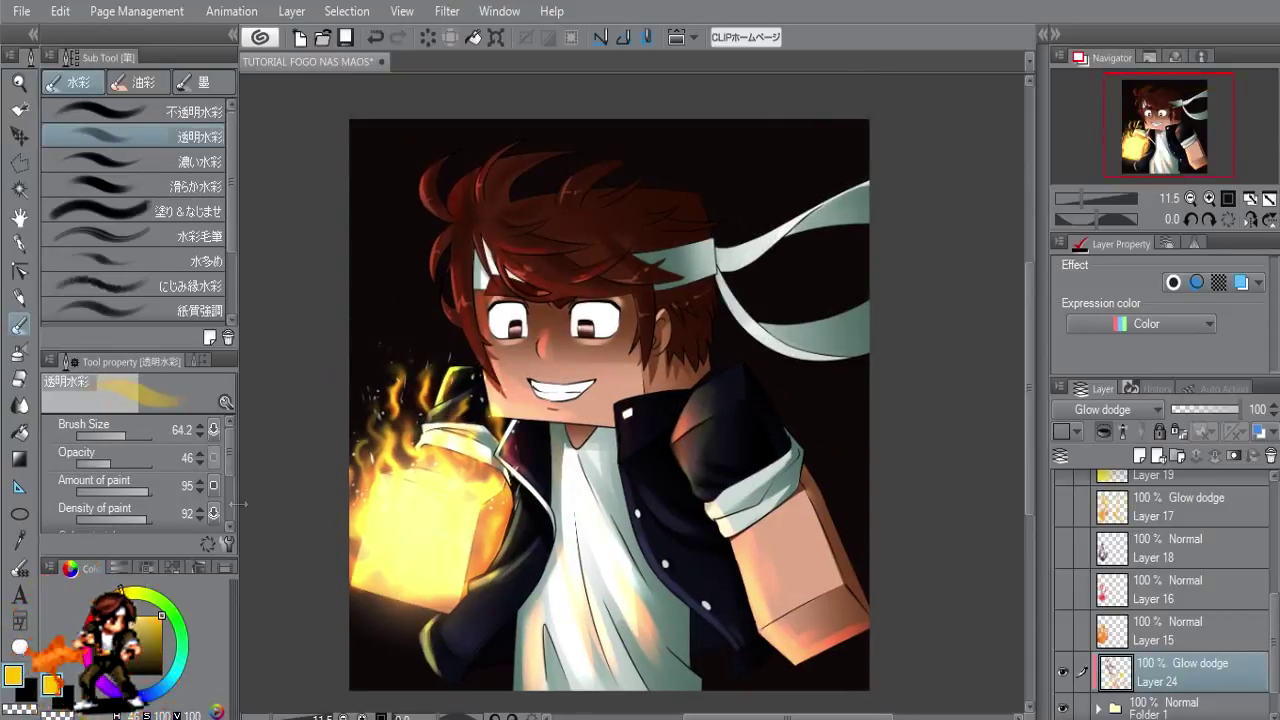
Step: Add yellow glow highlights to the hair and an orange tint over the eyes and chin
mouse_move(556, 238)
mouse_down()
mouse_move(500, 252)
mouse_move(545, 285)
mouse_move(610, 280)
mouse_up()
drag(460, 229, 461, 340)
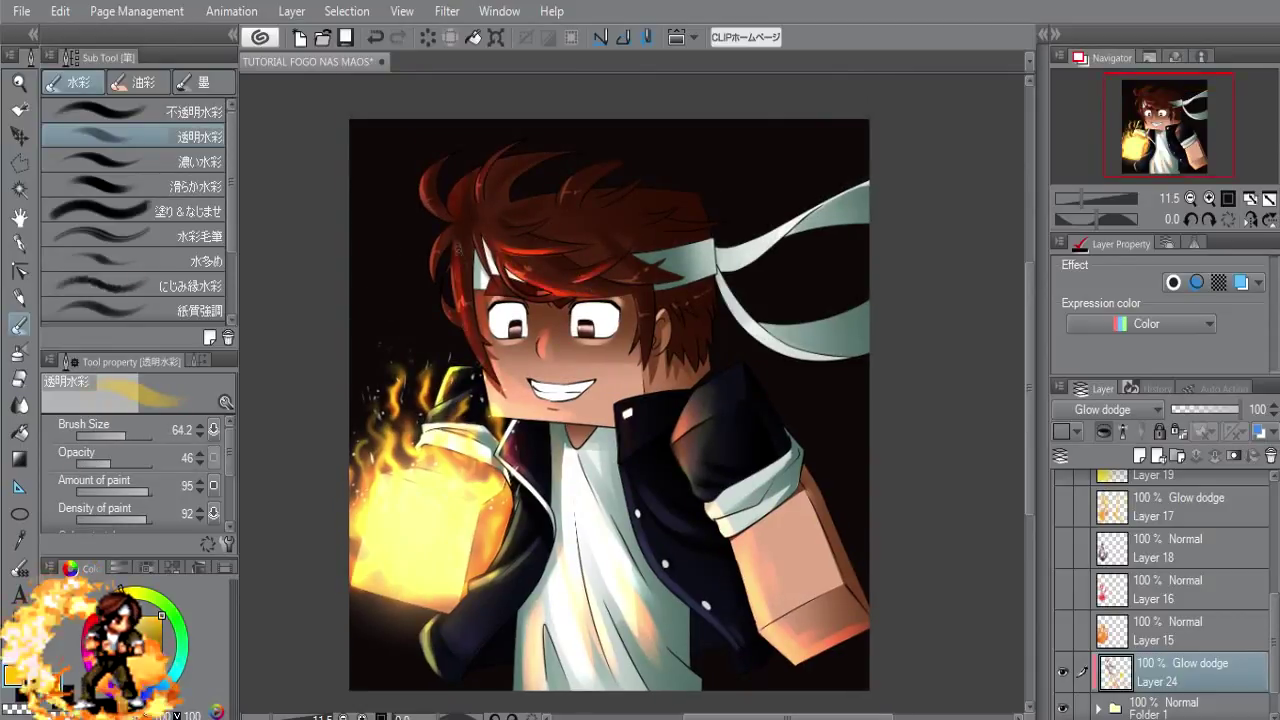
drag(470, 250, 446, 305)
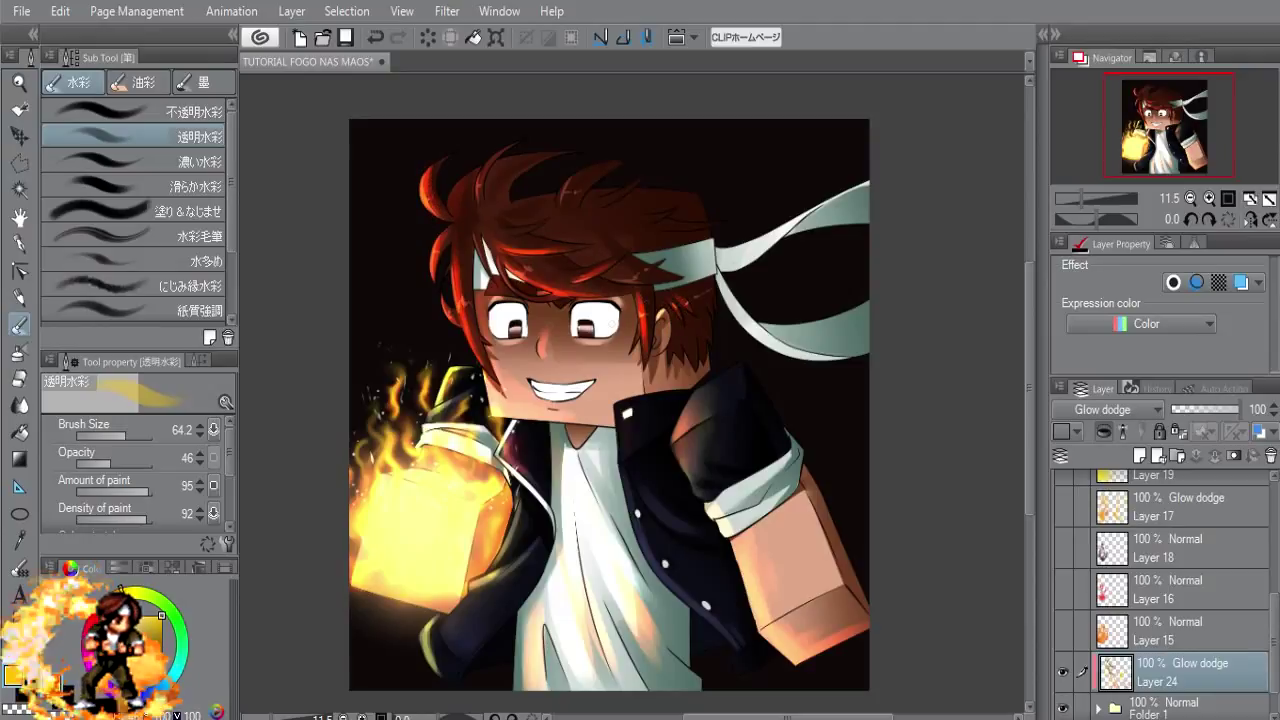
drag(500, 325, 595, 320)
mouse_move(500, 414)
mouse_down()
mouse_move(610, 416)
mouse_move(625, 430)
mouse_move(610, 425)
mouse_up()
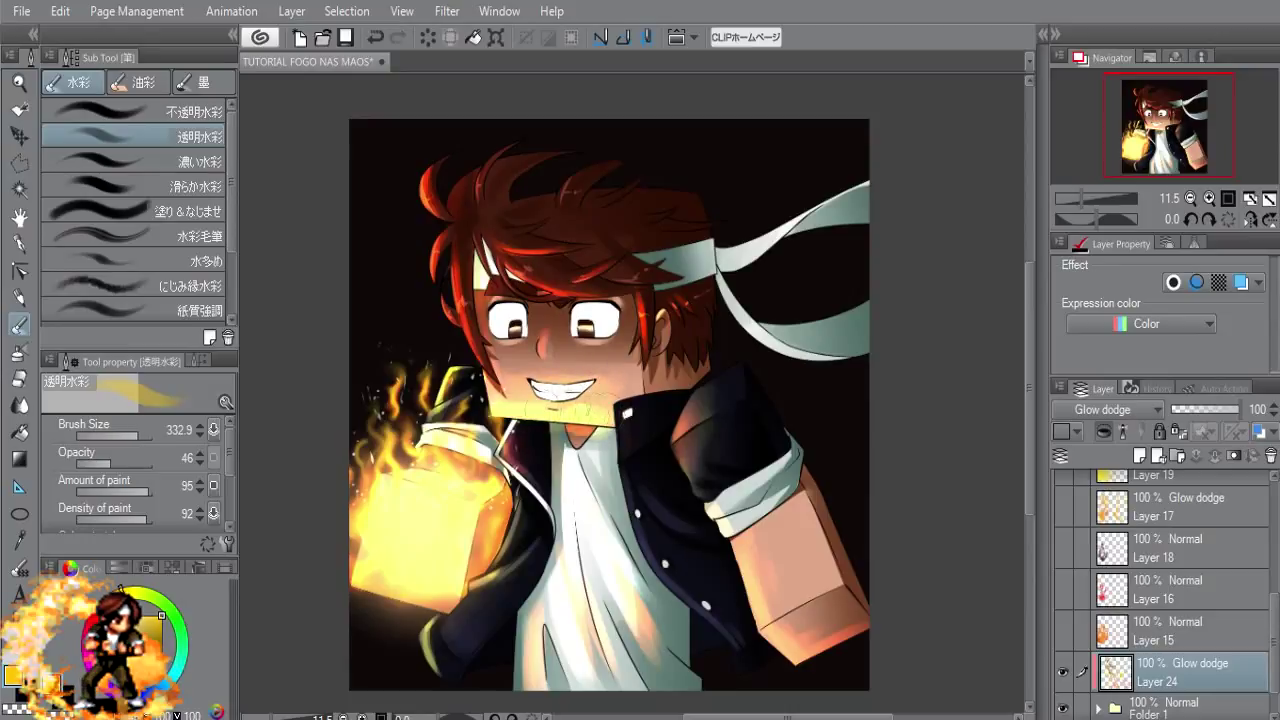
key(b)
key(j)
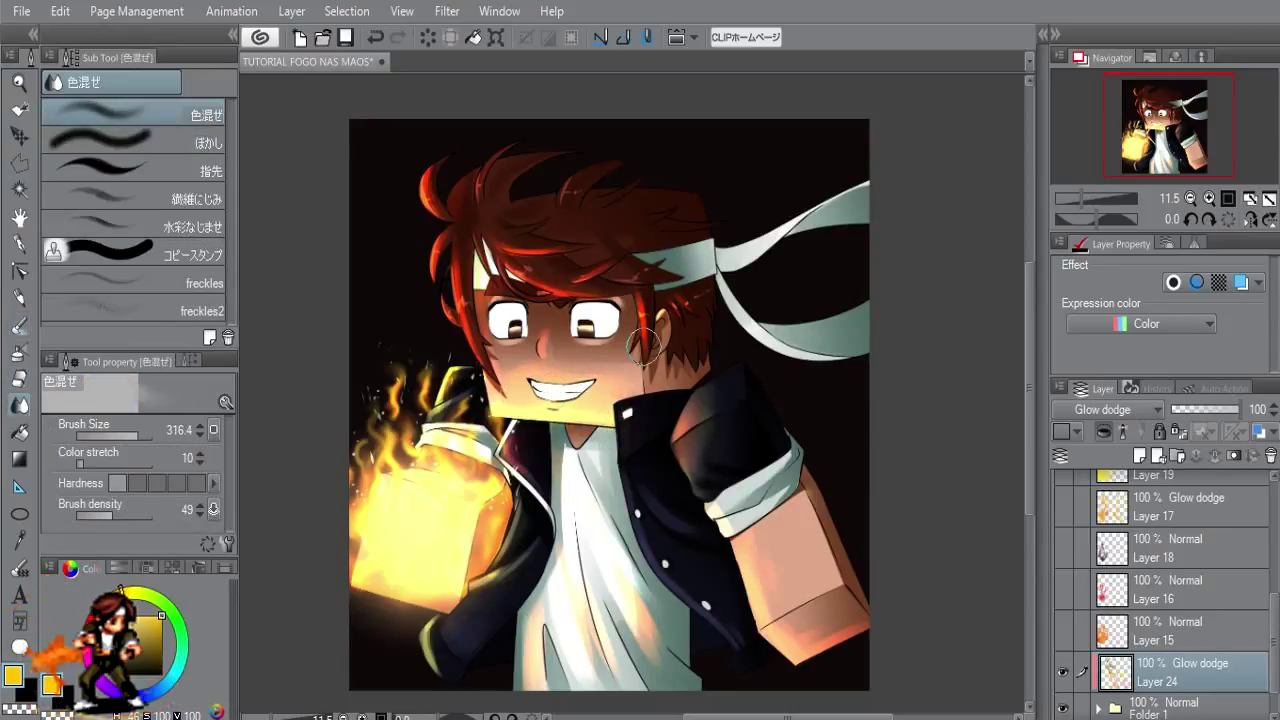
scroll(645, 345, down, 1)
Step: Choose the Splash airbrush and select Layer 23 for painting sparks
key(b)
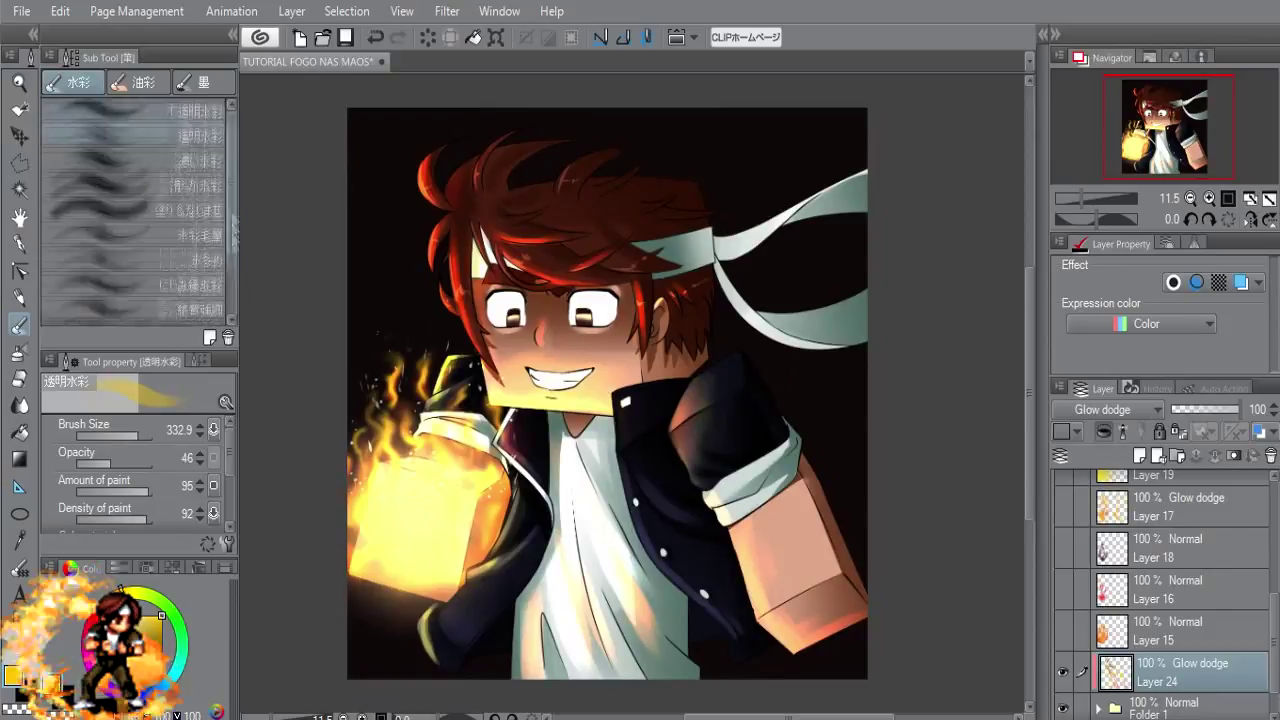
key(b)
click(177, 285)
scroll(1250, 540, up, 5)
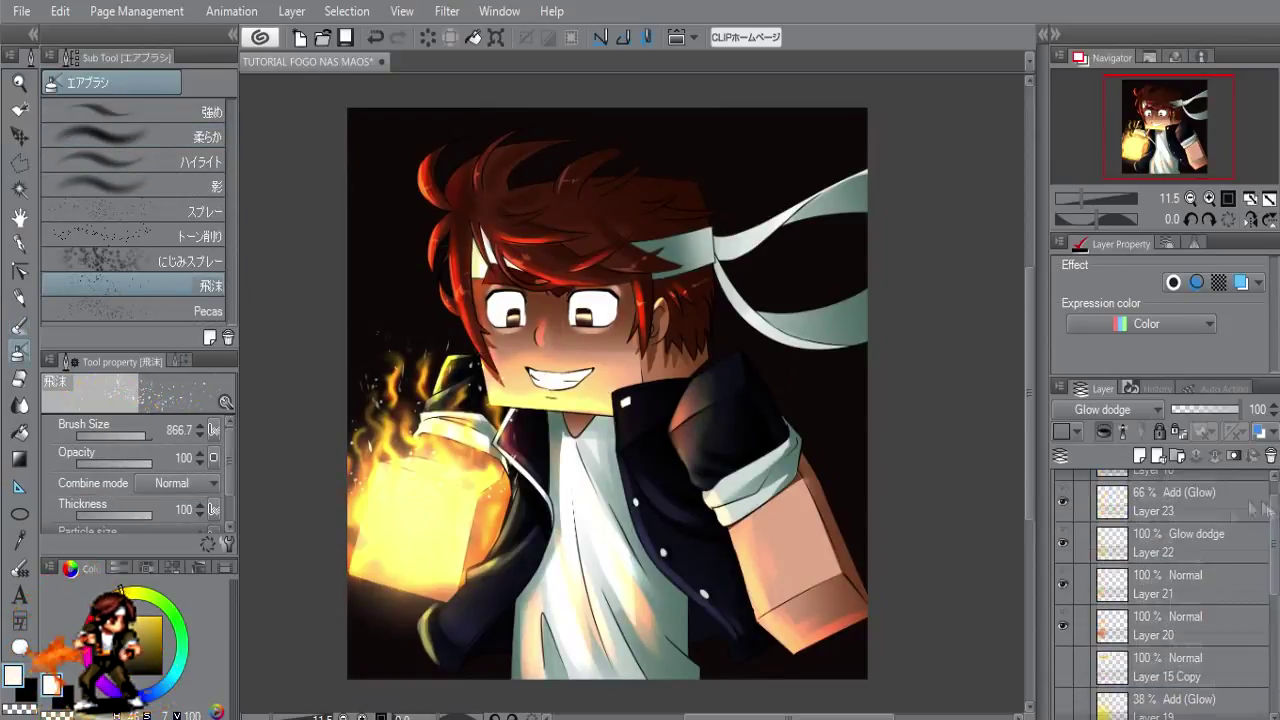
click(1265, 510)
scroll(150, 460, down, 2)
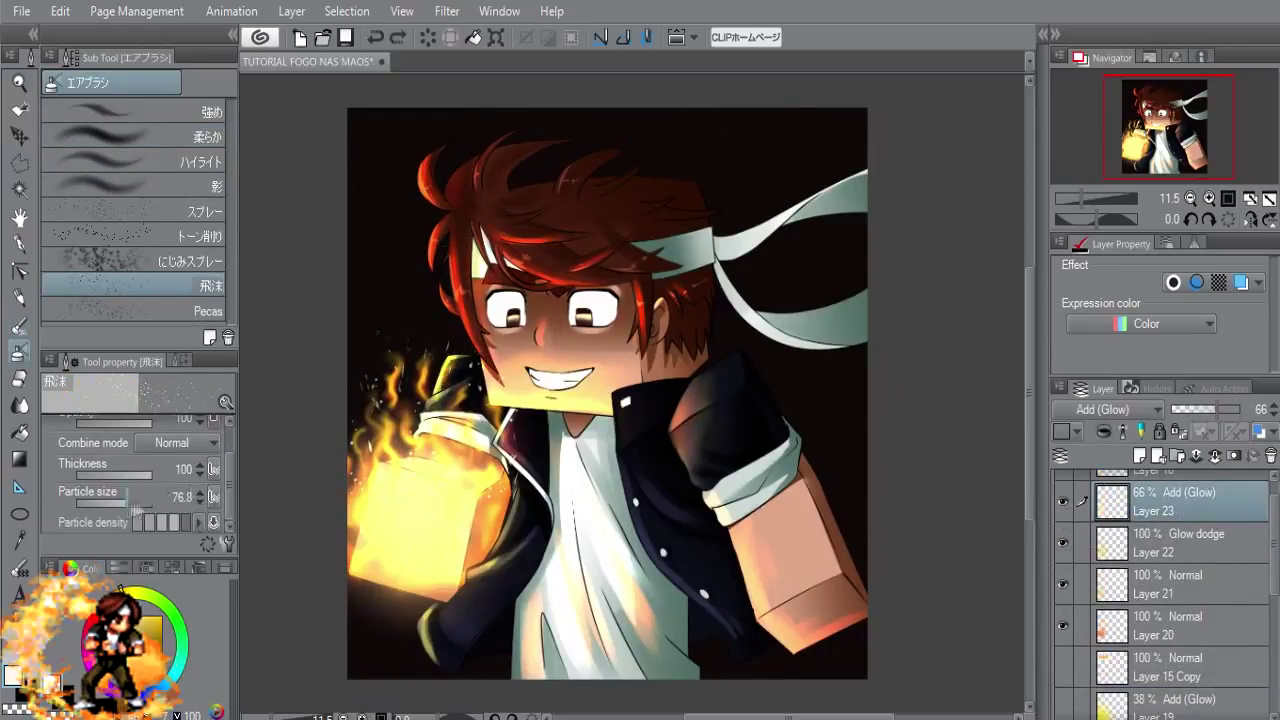
Step: Raise particle size to 196, scatter white sparks across the top and right arm, and fit to window
drag(128, 496, 140, 496)
click(390, 310)
click(830, 150)
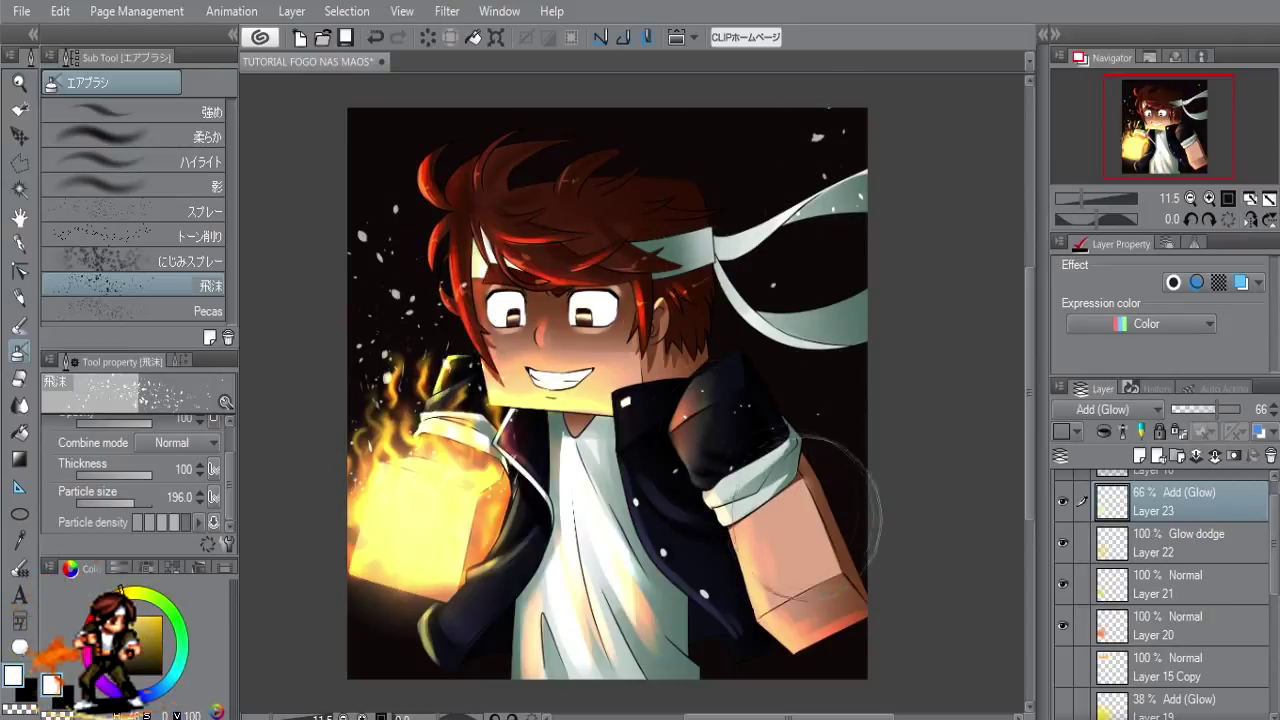
scroll(150, 470, up, 2)
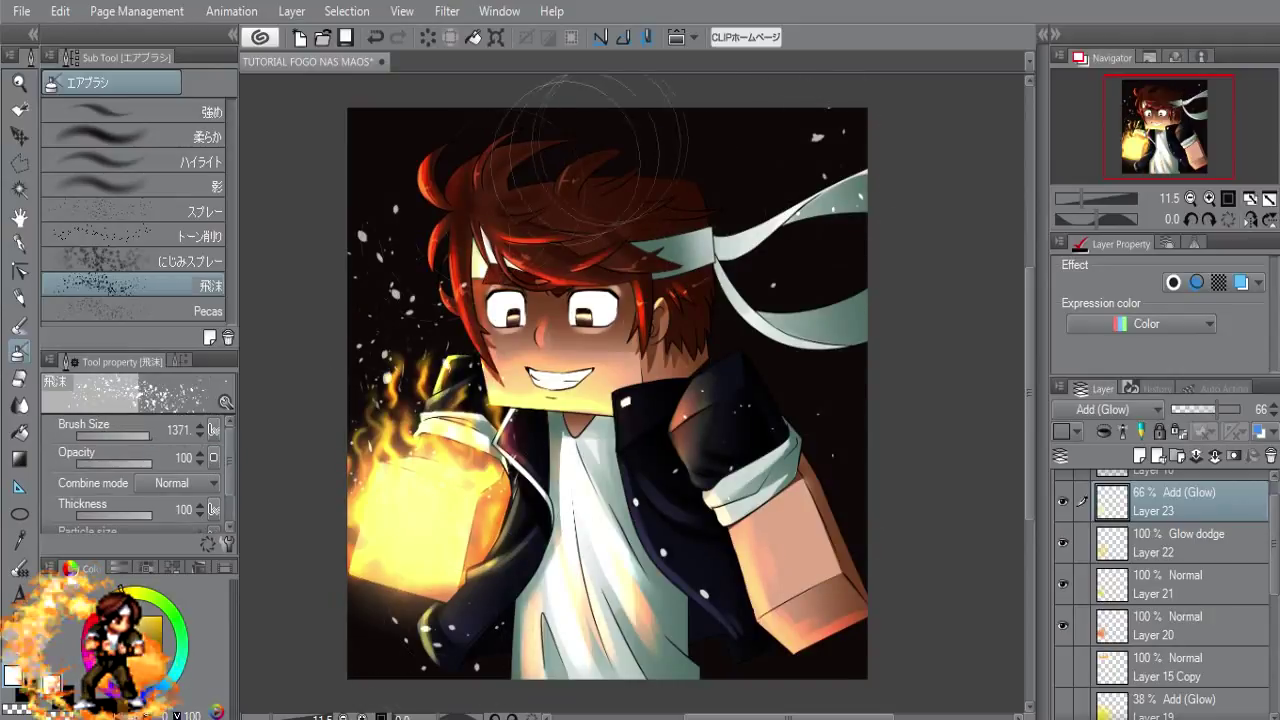
click(590, 140)
click(855, 455)
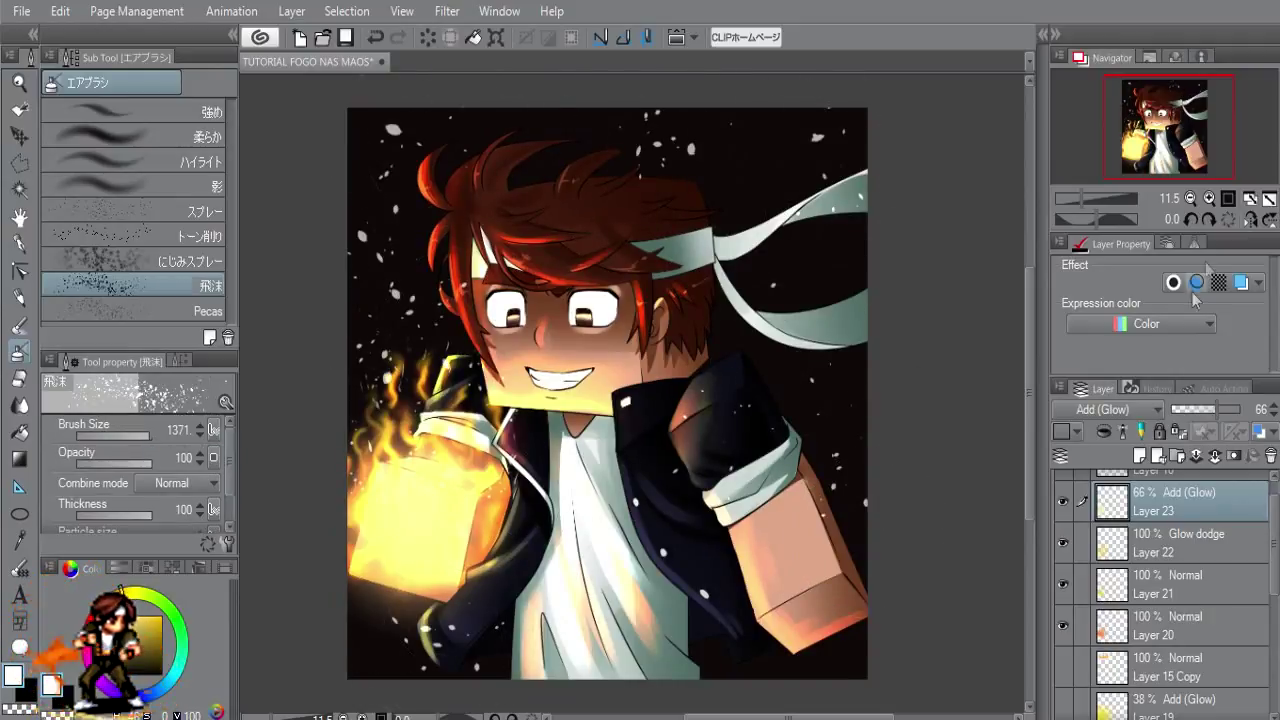
click(1257, 200)
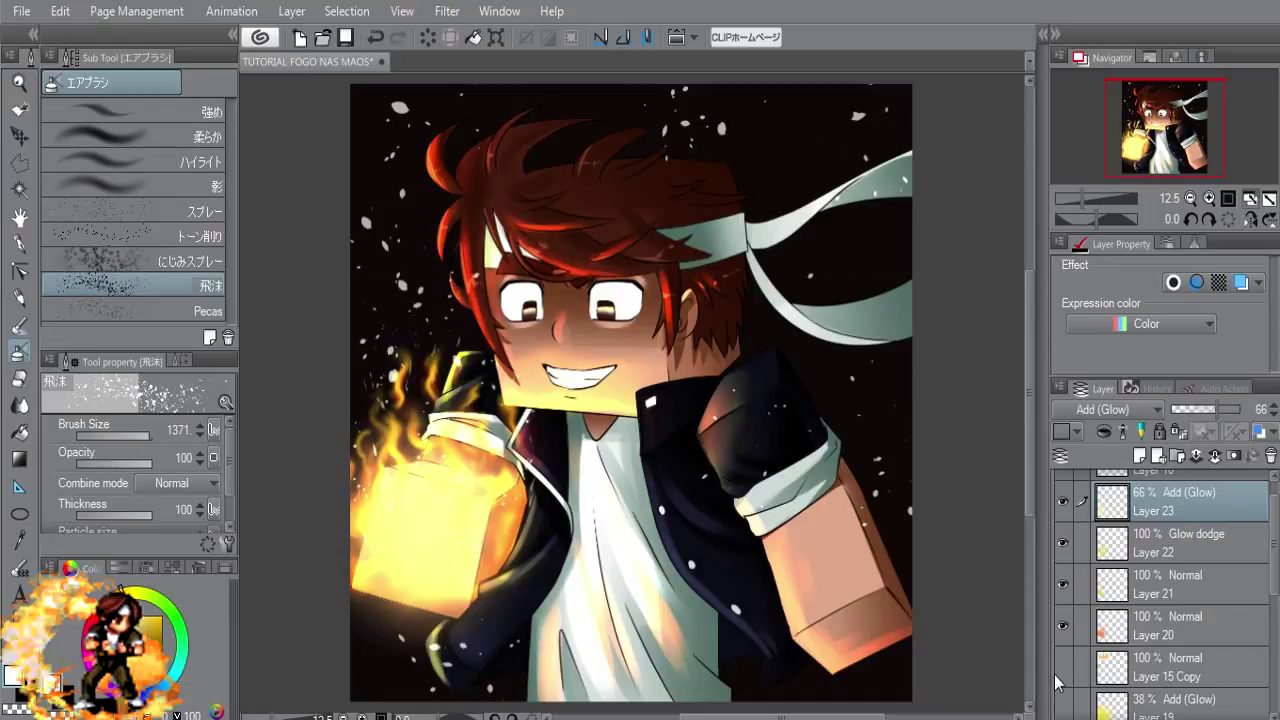
Step: Switch to the Gradient tool to add red-orange glow around the fireball
key(g)
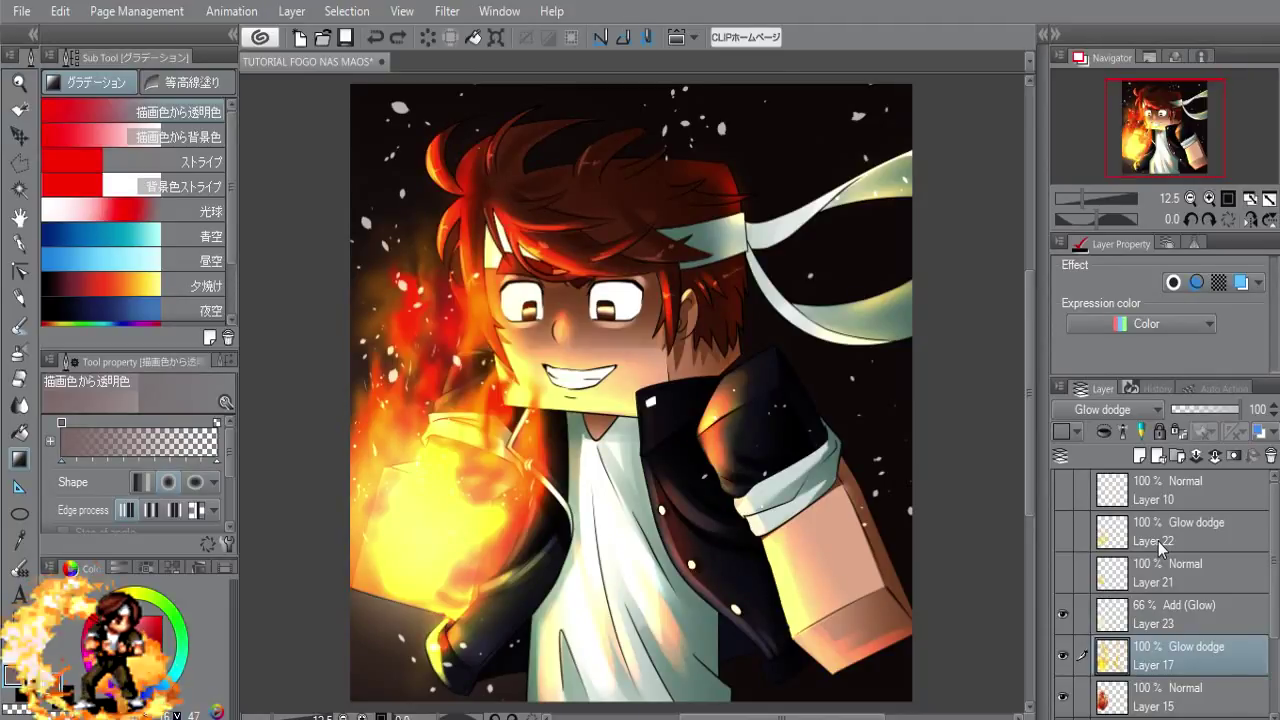
Step: Add a new Layer 1, airbrush a soft white vignette around the canvas edges, and hide it
click(1139, 457)
key(b)
key(b)
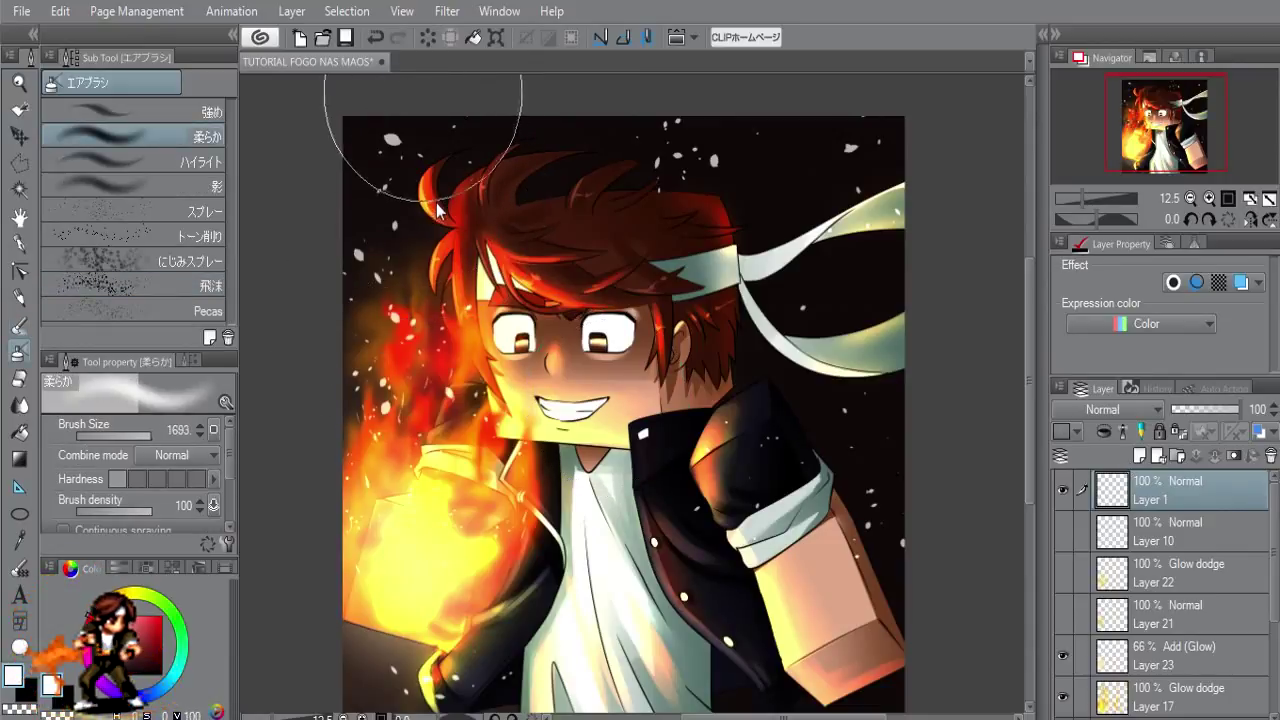
key(bracketleft)
mouse_move(886, 349)
mouse_down()
mouse_move(849, 100)
mouse_move(529, 57)
mouse_move(900, 343)
mouse_move(734, 150)
mouse_move(343, 157)
mouse_move(329, 629)
mouse_move(560, 700)
mouse_move(866, 580)
mouse_move(914, 457)
mouse_move(929, 114)
mouse_up()
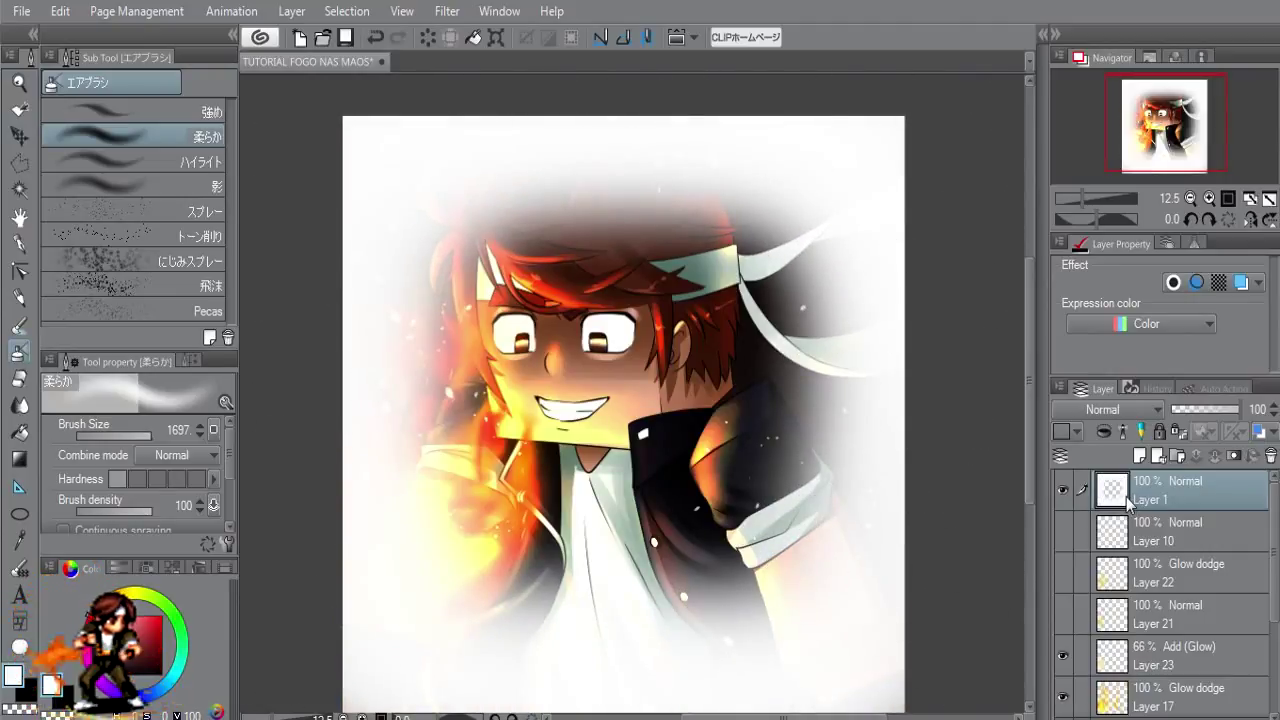
click(1063, 489)
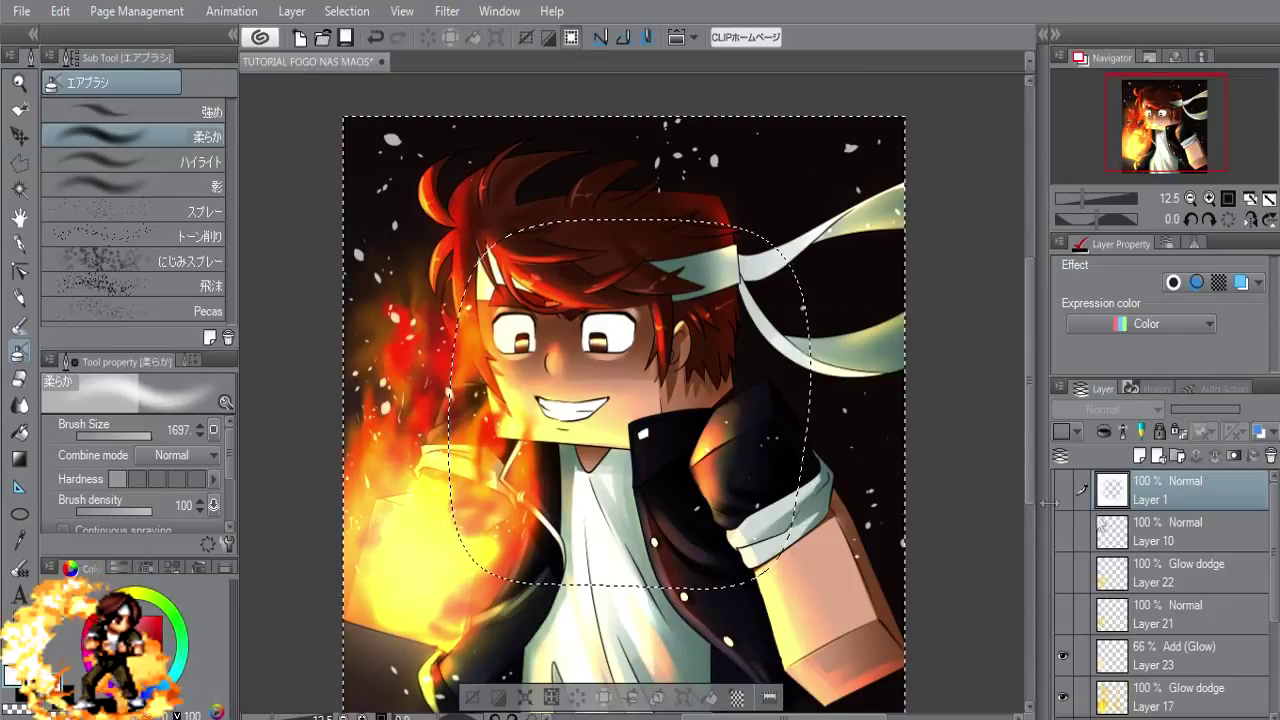
Step: Scroll the Layer panel and select the character's Folder 1 as the blur target
drag(1264, 515, 1272, 606)
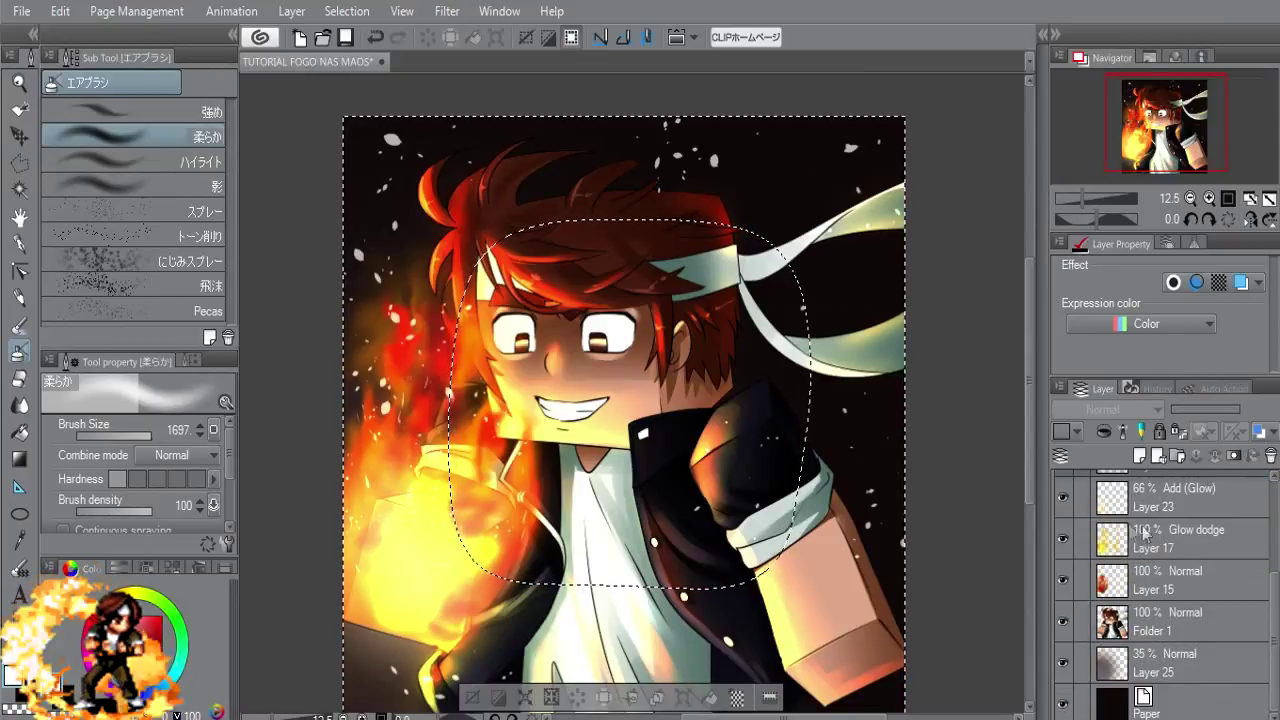
scroll(1262, 575, up, 2)
scroll(1165, 594, up, 1)
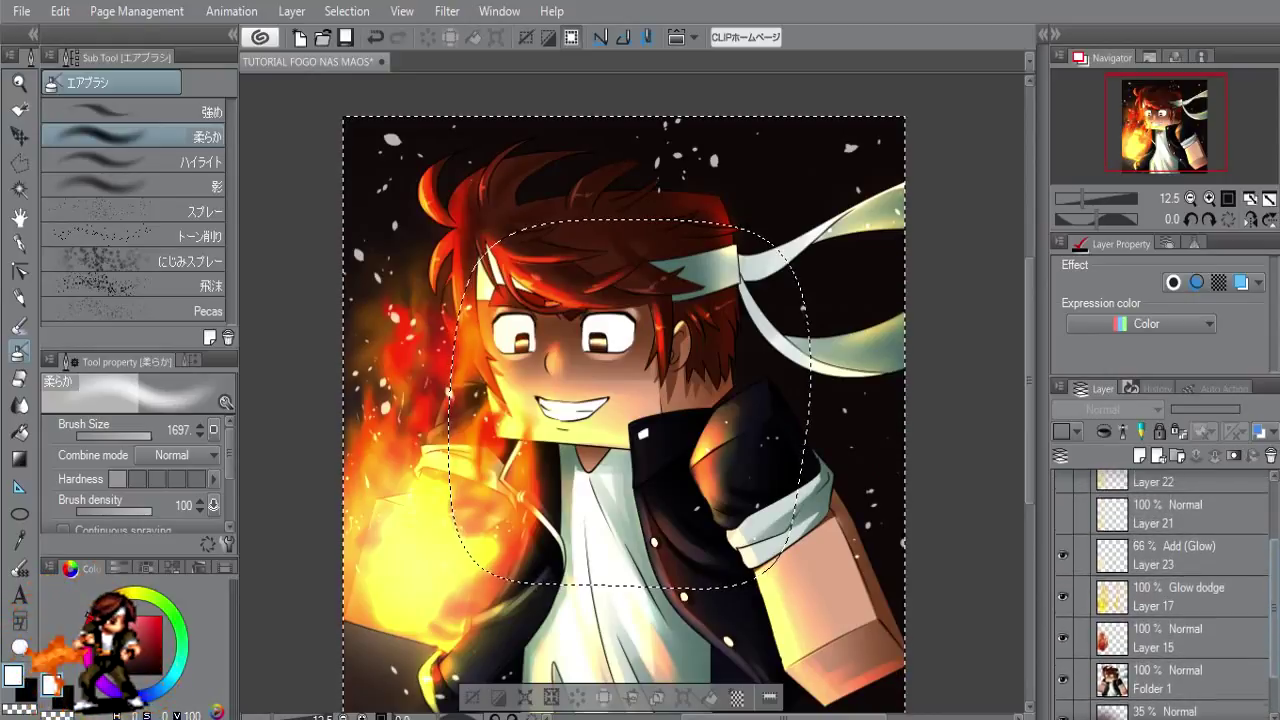
scroll(1160, 590, down, 1)
scroll(1160, 590, up, 1)
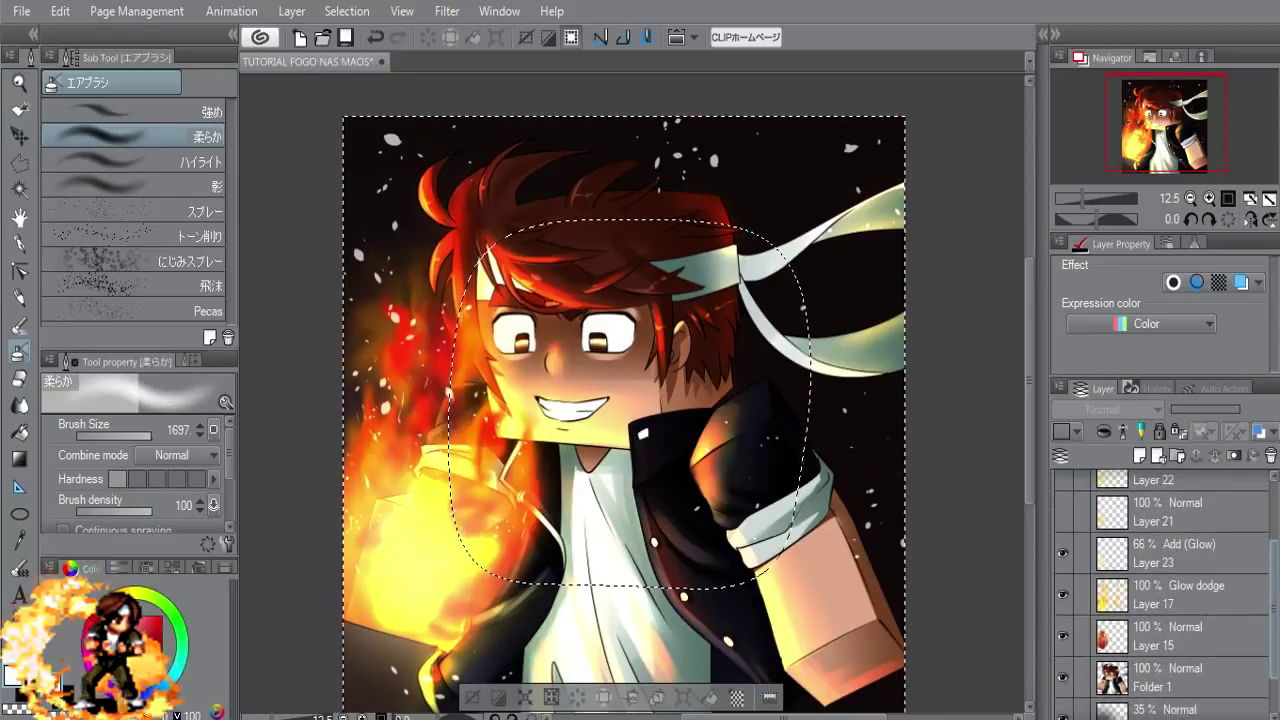
scroll(1160, 590, down, 1)
scroll(1162, 593, up, 1)
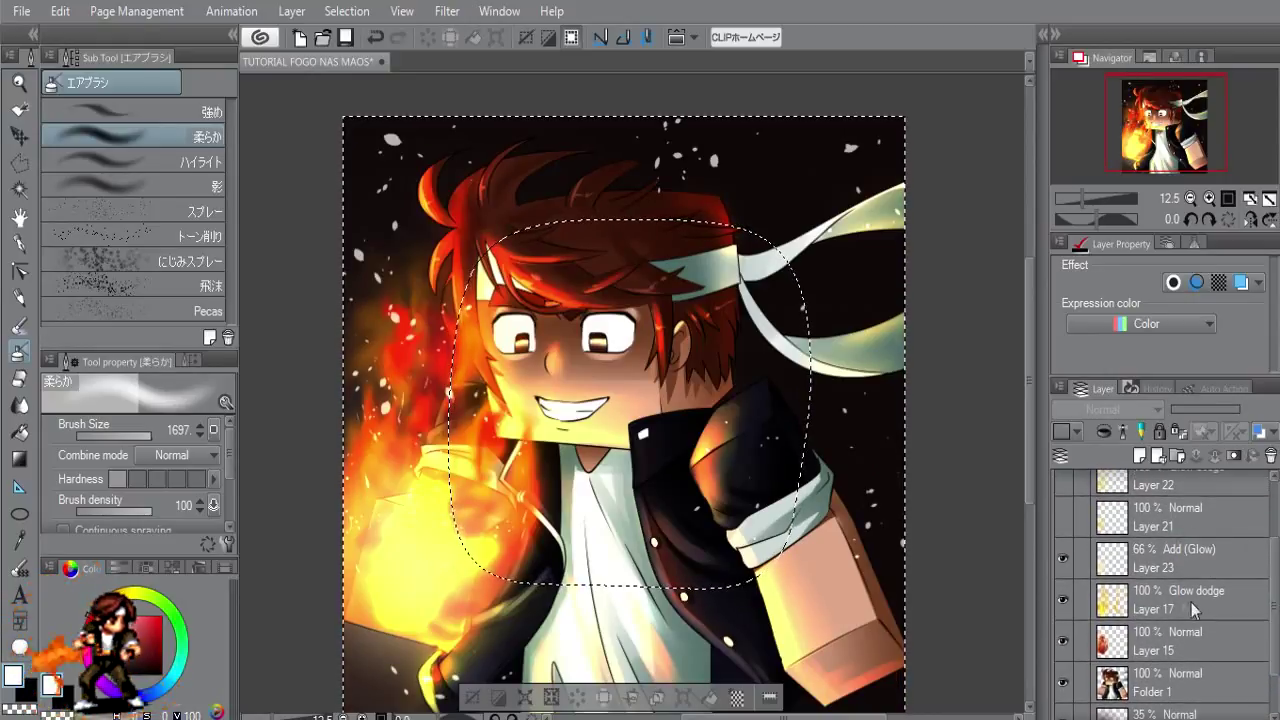
scroll(1276, 585, down, 2)
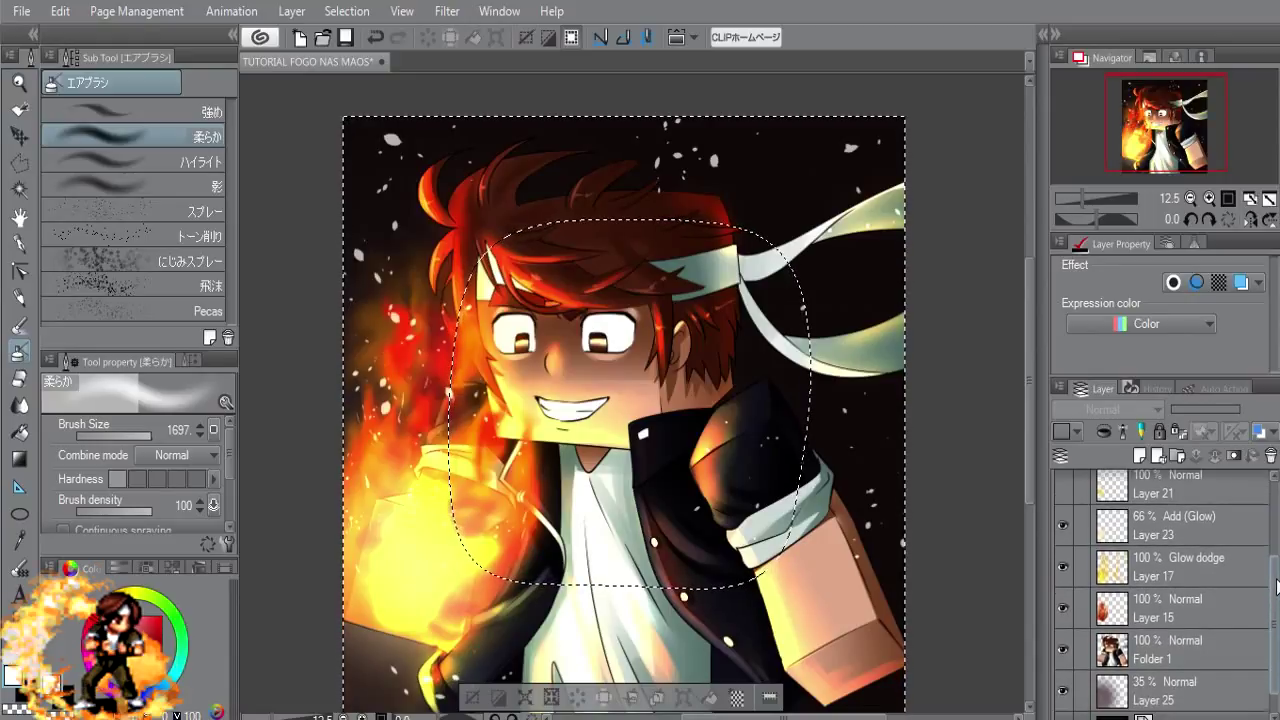
scroll(1276, 590, down, 1)
click(1180, 622)
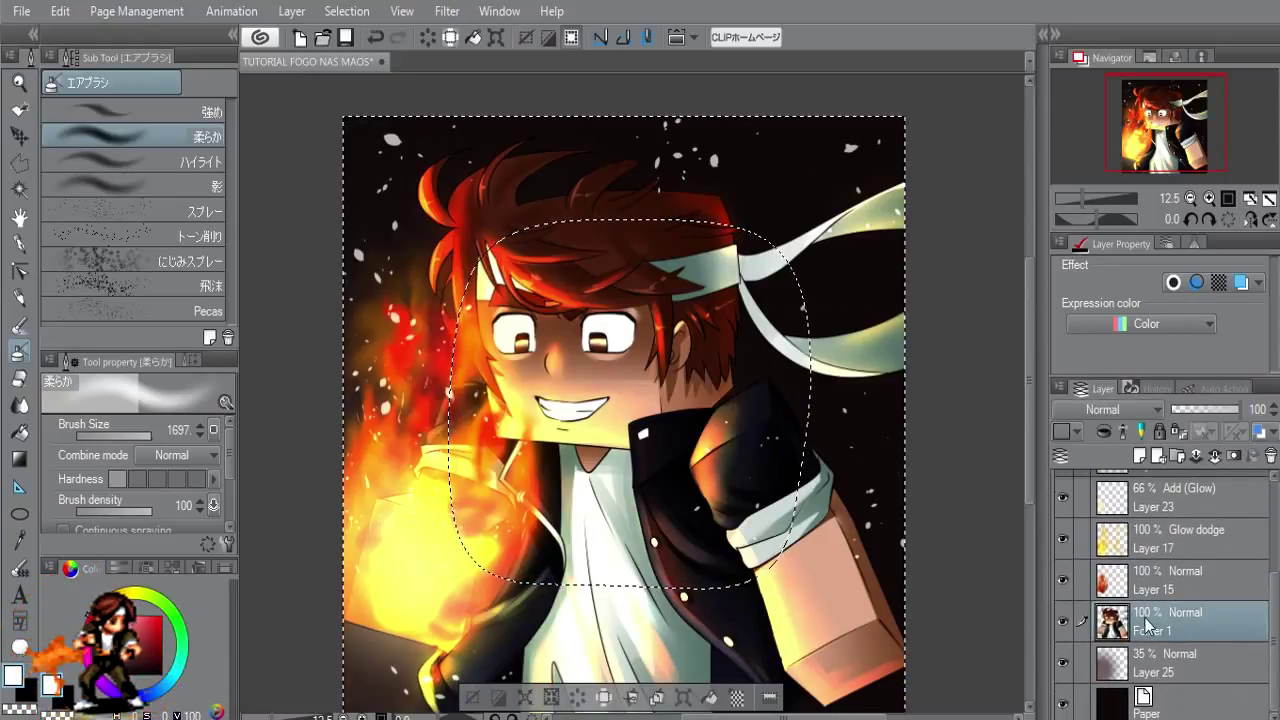
click(1063, 625)
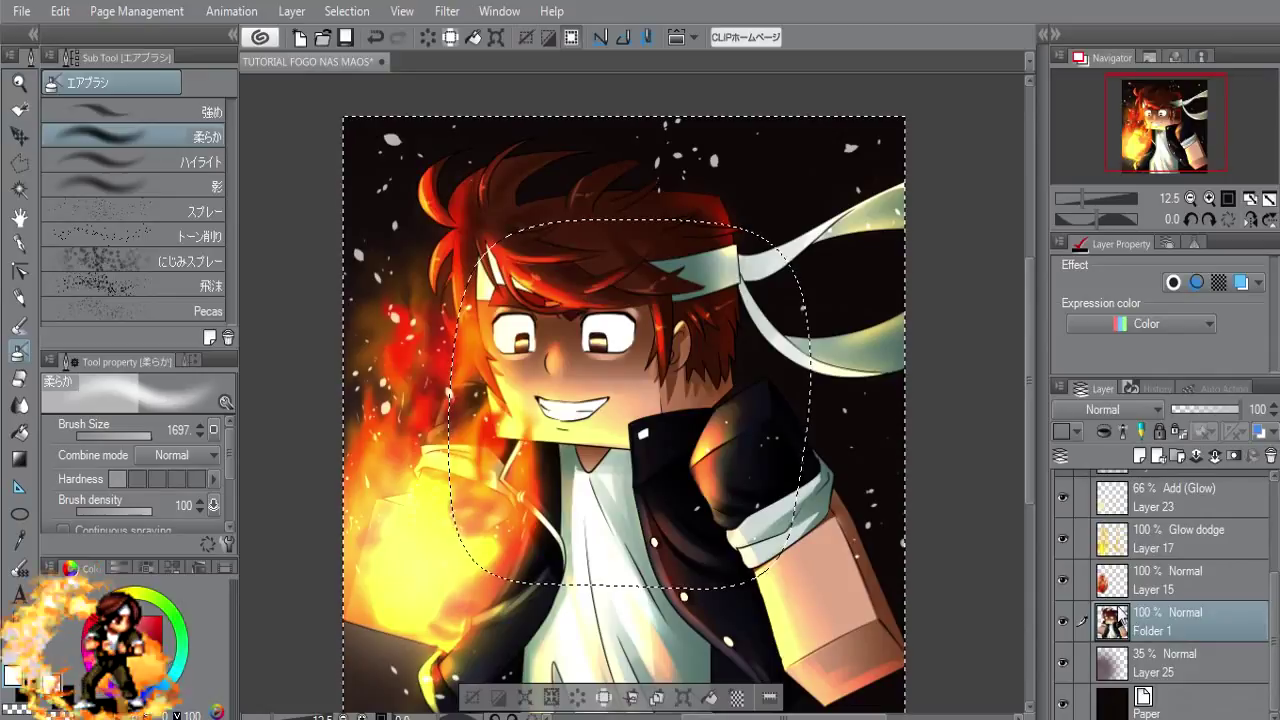
Step: Apply a Gaussian blur of about 17.42 to Folder 1
click(447, 11)
click(665, 88)
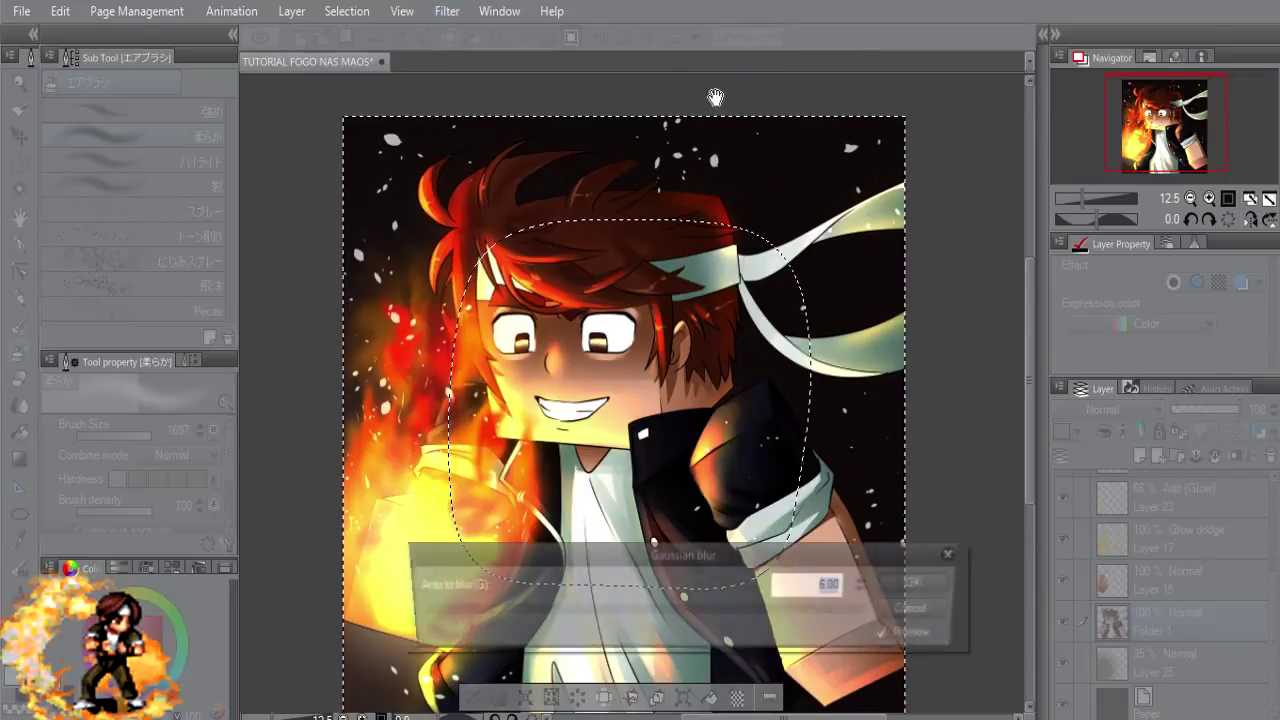
drag(664, 106, 690, 107)
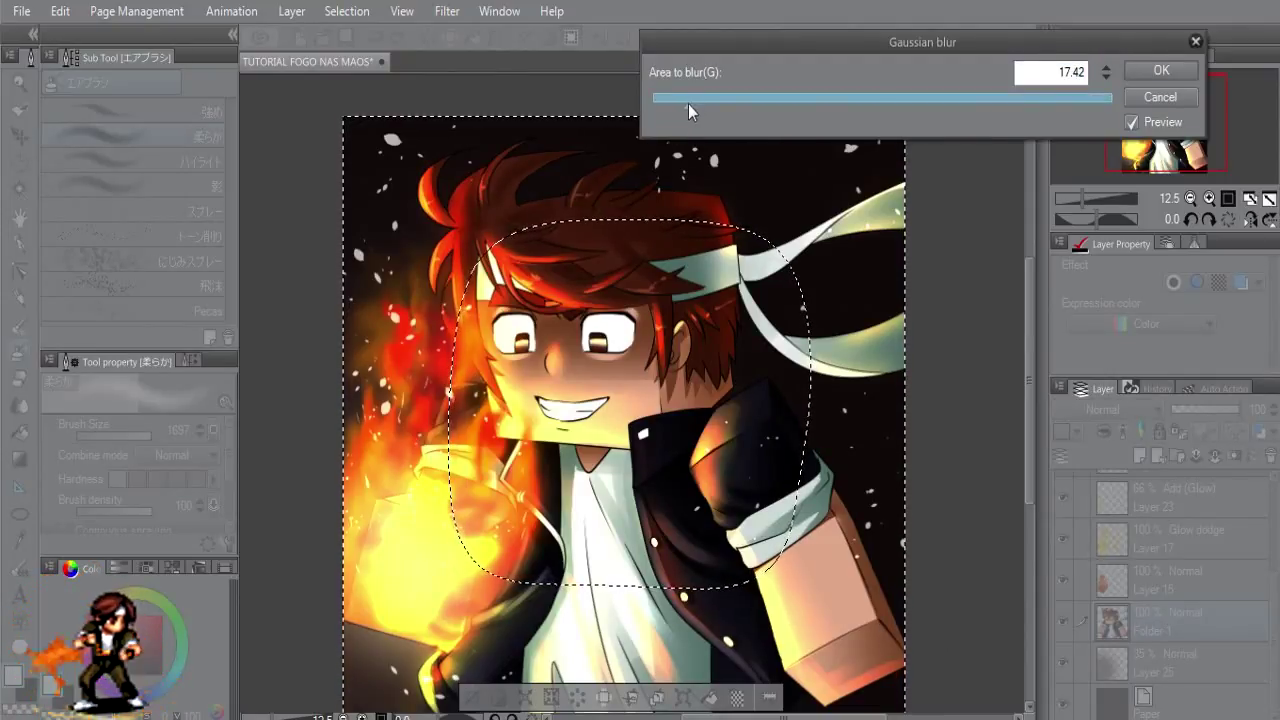
click(1161, 70)
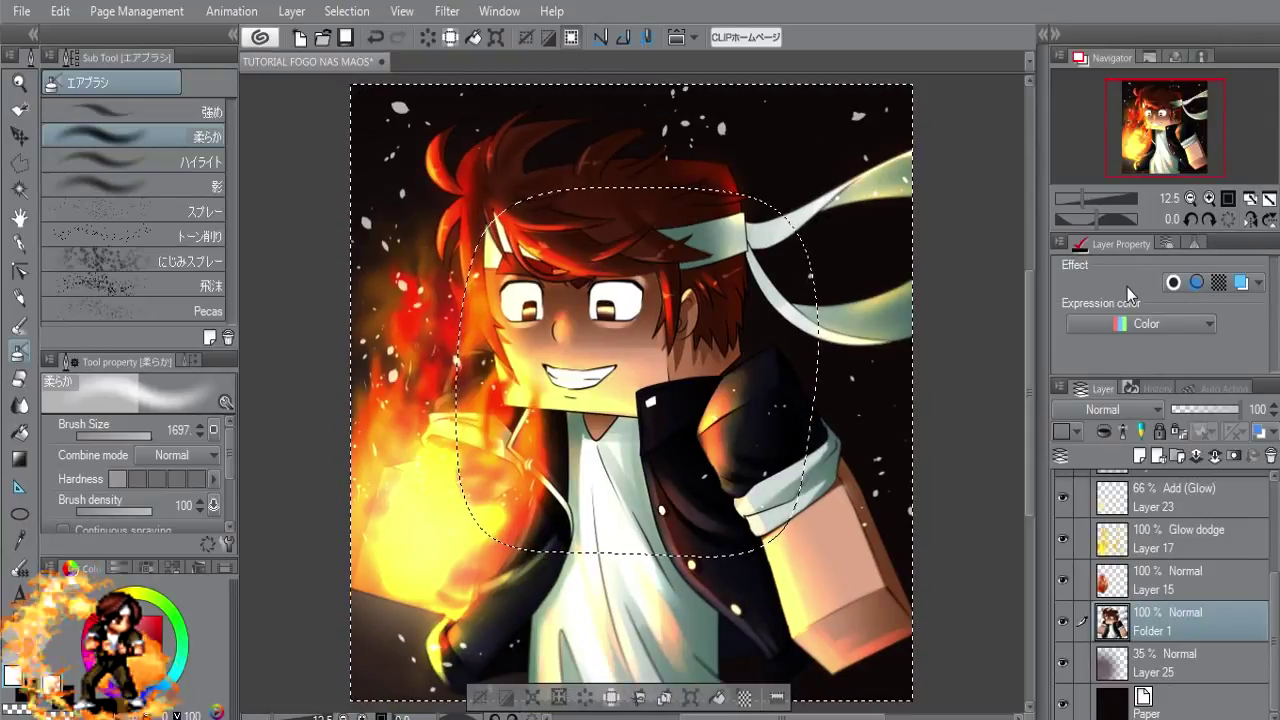
Step: Apply a Gaussian blur of area 18.23 to the Layer 23 flame glow, then deselect with Ctrl+D
scroll(1150, 530, up, 3)
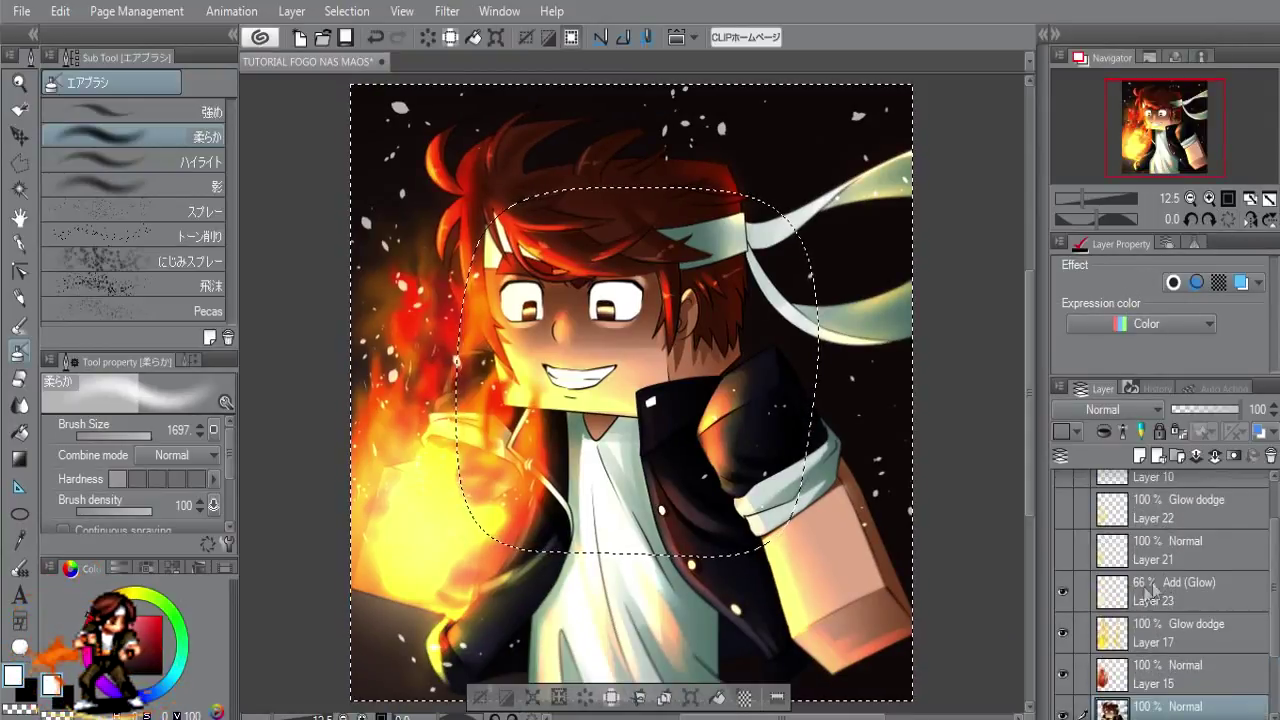
click(1127, 595)
click(1063, 592)
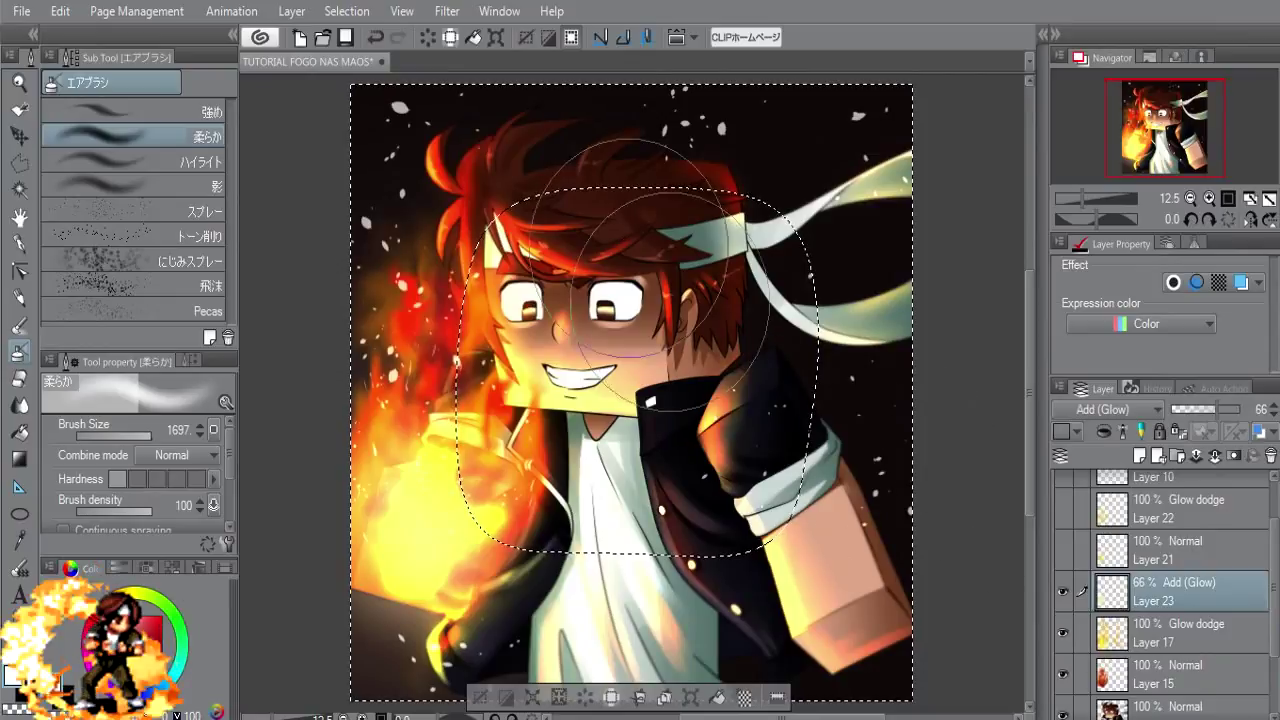
click(463, 11)
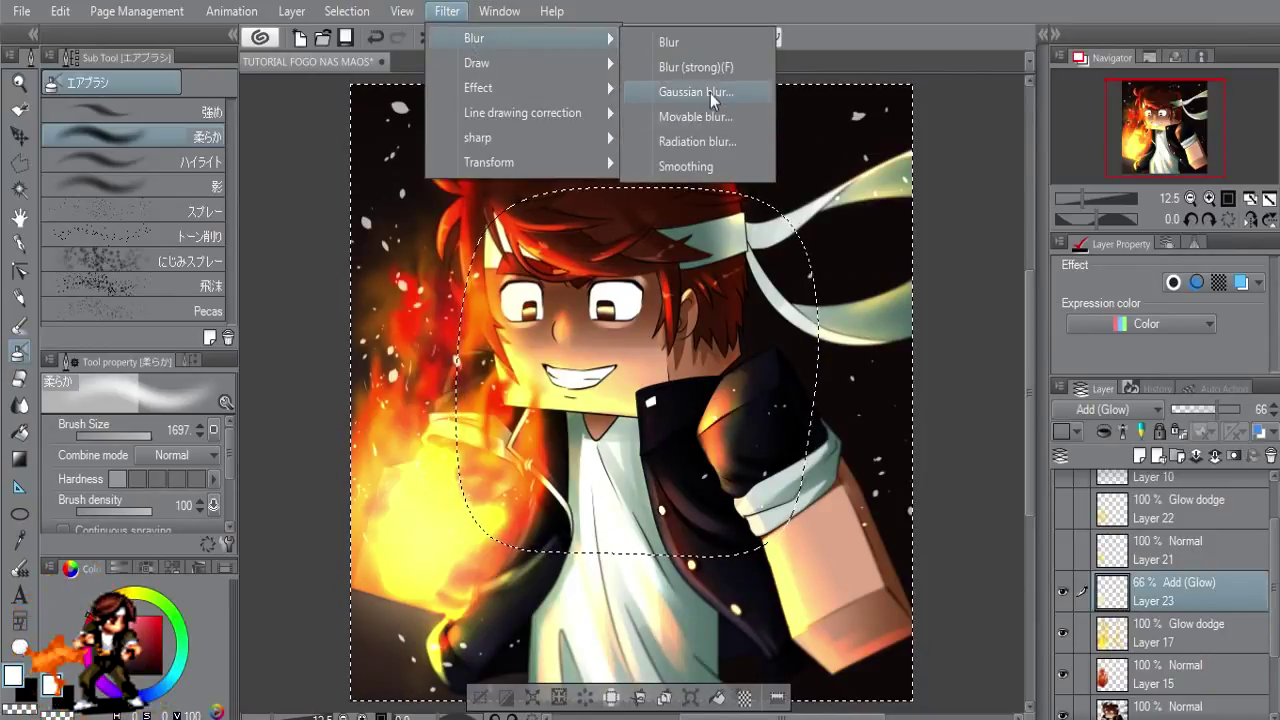
click(710, 91)
mouse_move(713, 96)
mouse_down()
mouse_move(681, 106)
mouse_move(694, 107)
mouse_up()
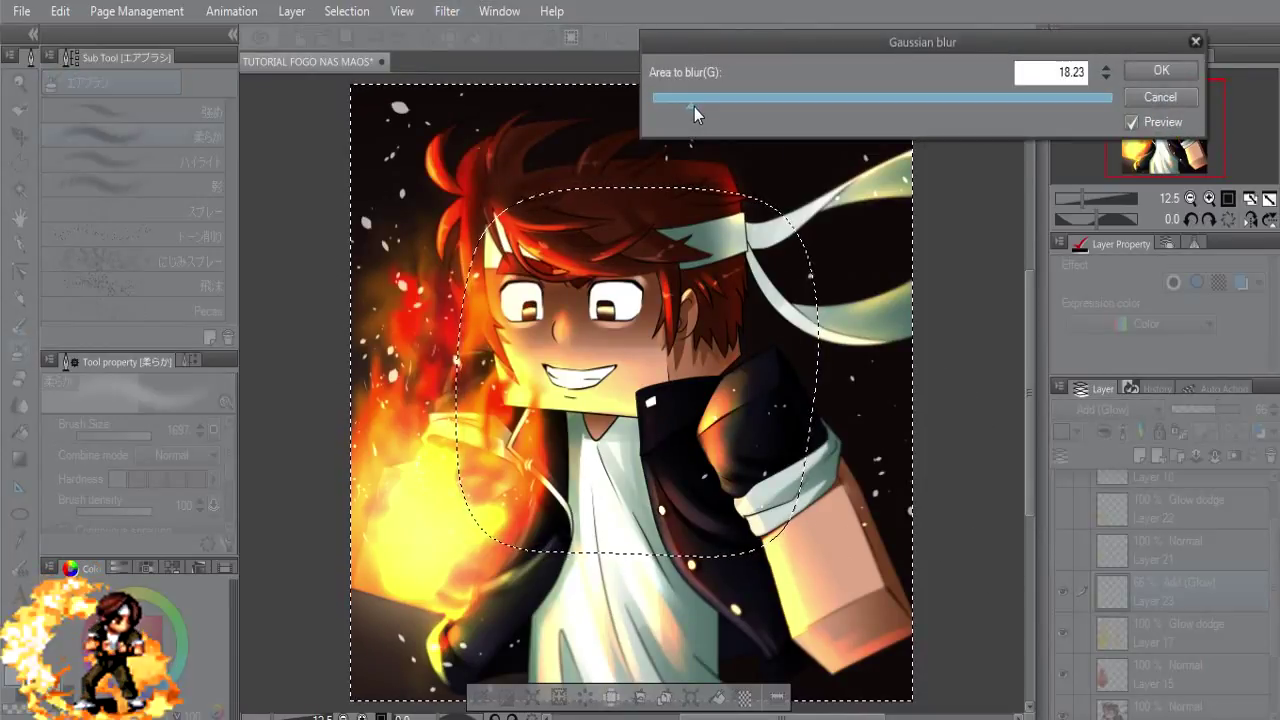
click(1161, 70)
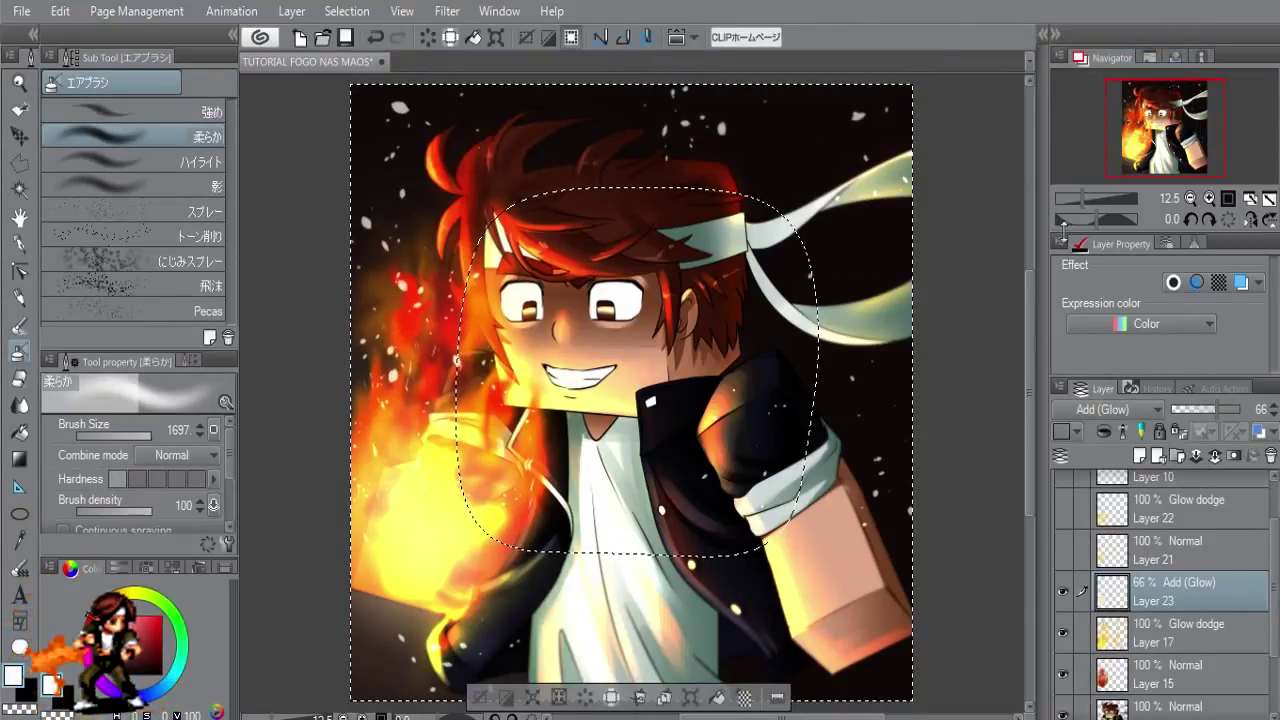
key(ctrl+d)
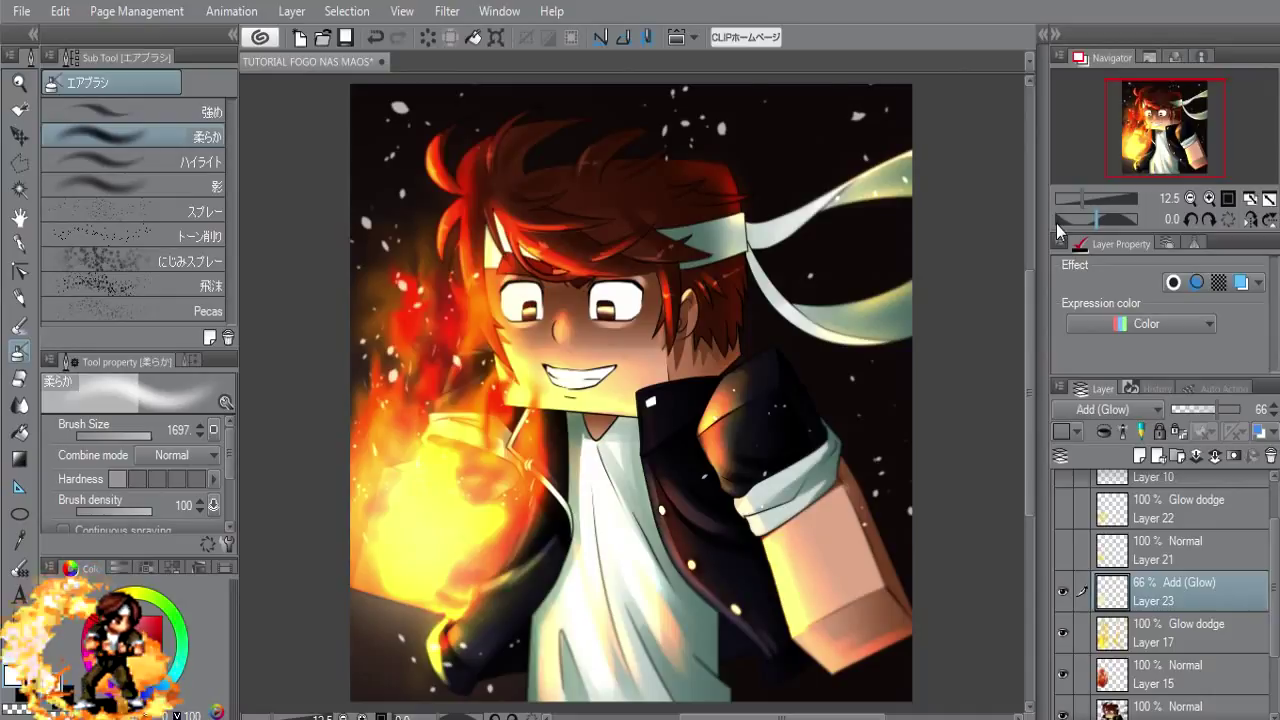
Step: Airbrush warm glow light onto the shirt near the collar on Add (Glow) Layer 23
drag(560, 470, 600, 522)
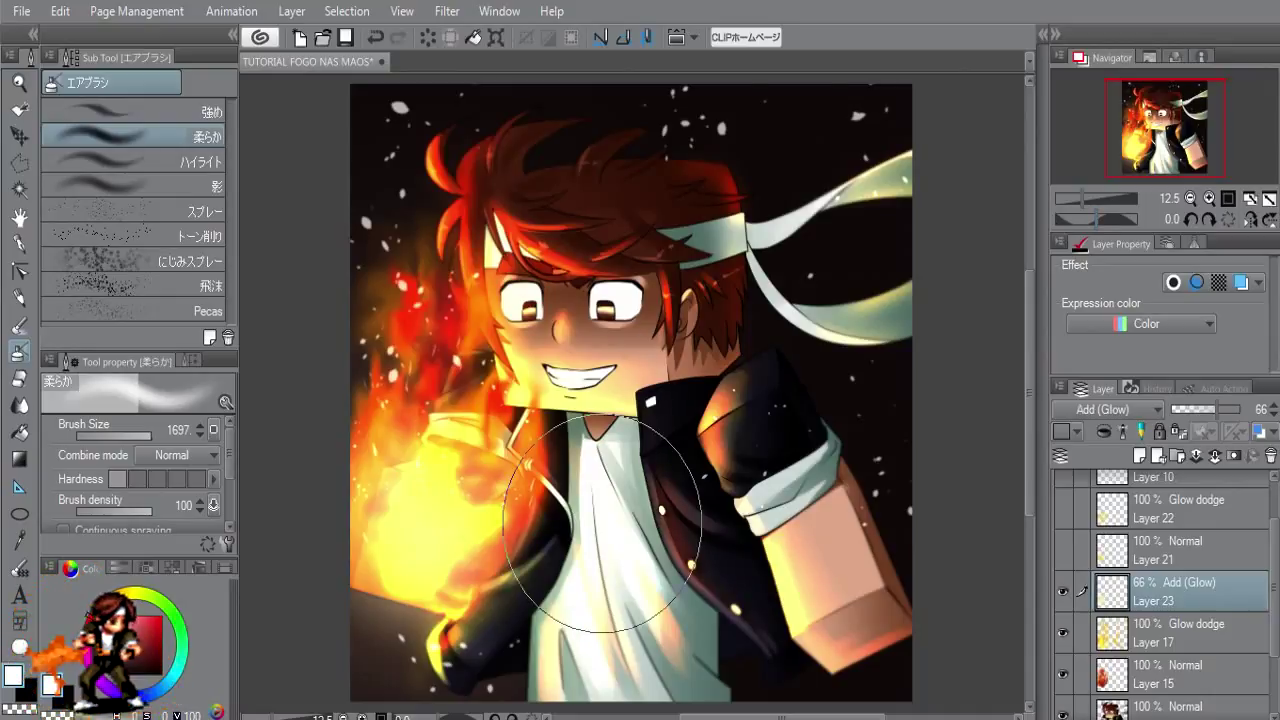